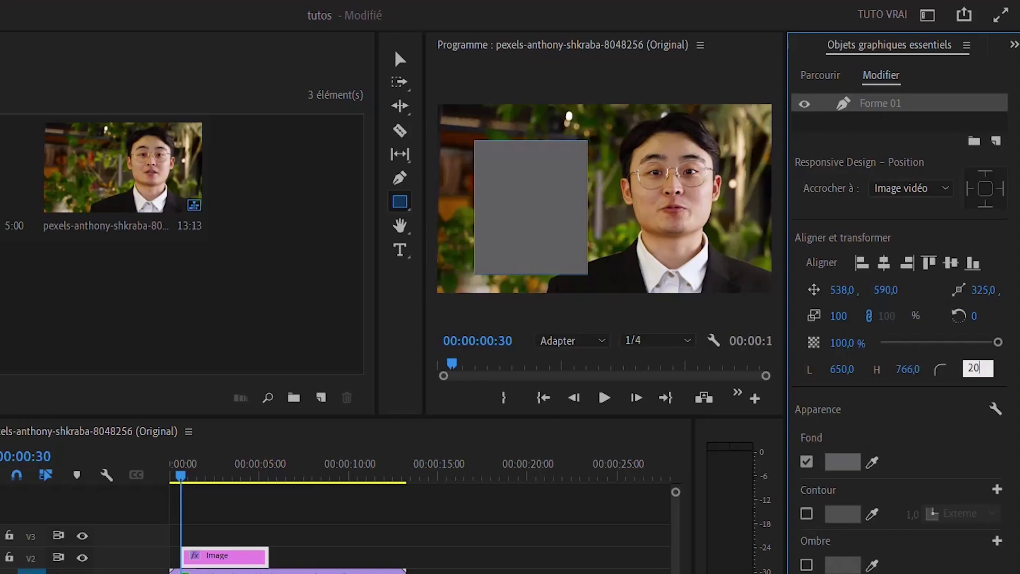
# Set the rectangle's corner radius to 20 and its fill colour to dark grey 222222.
pyautogui.press('Return')
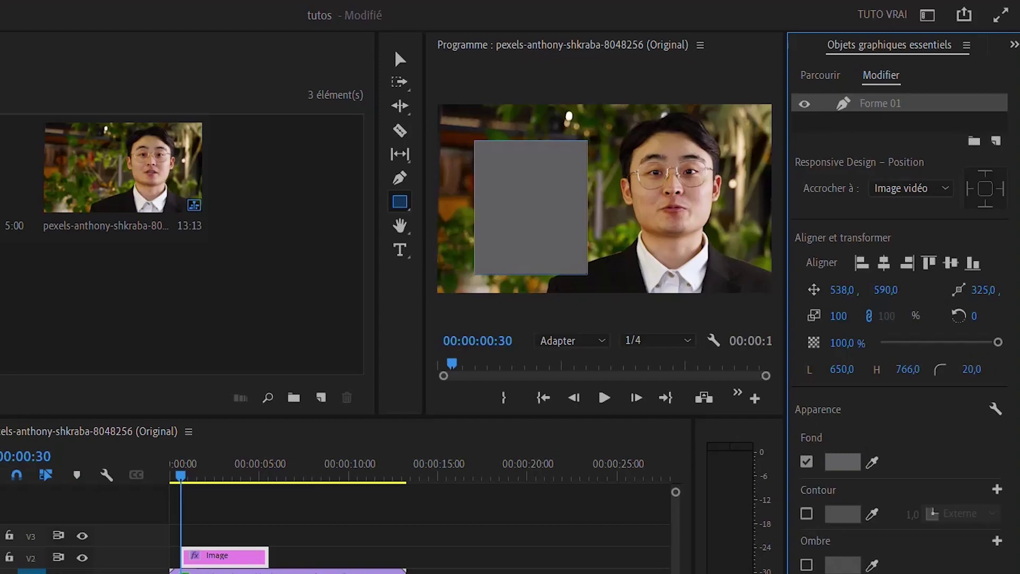
pyautogui.click(844, 461)
pyautogui.moveTo(649, 444); pyautogui.dragTo(531, 402)
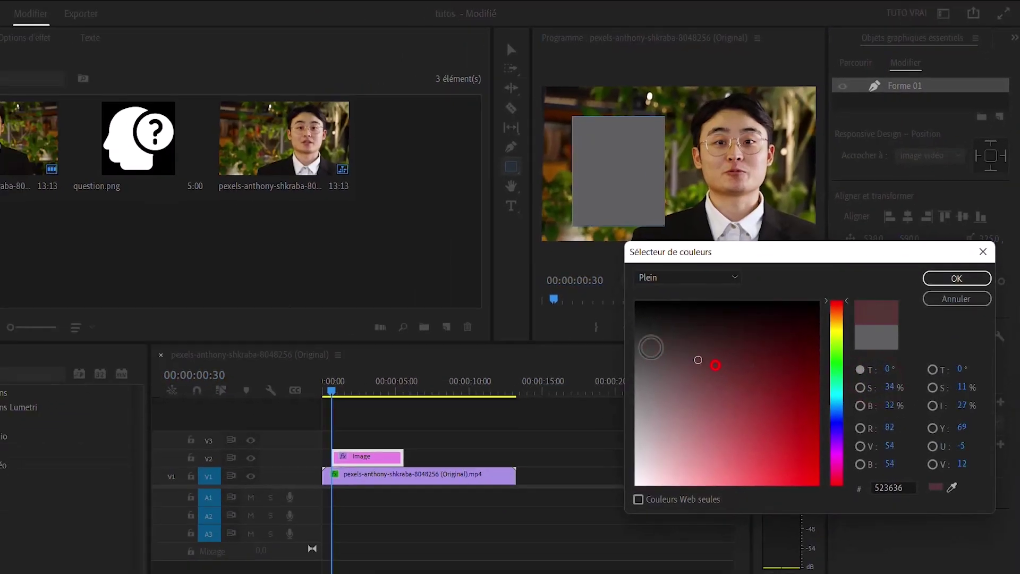
pyautogui.moveTo(619, 330); pyautogui.dragTo(618, 324)
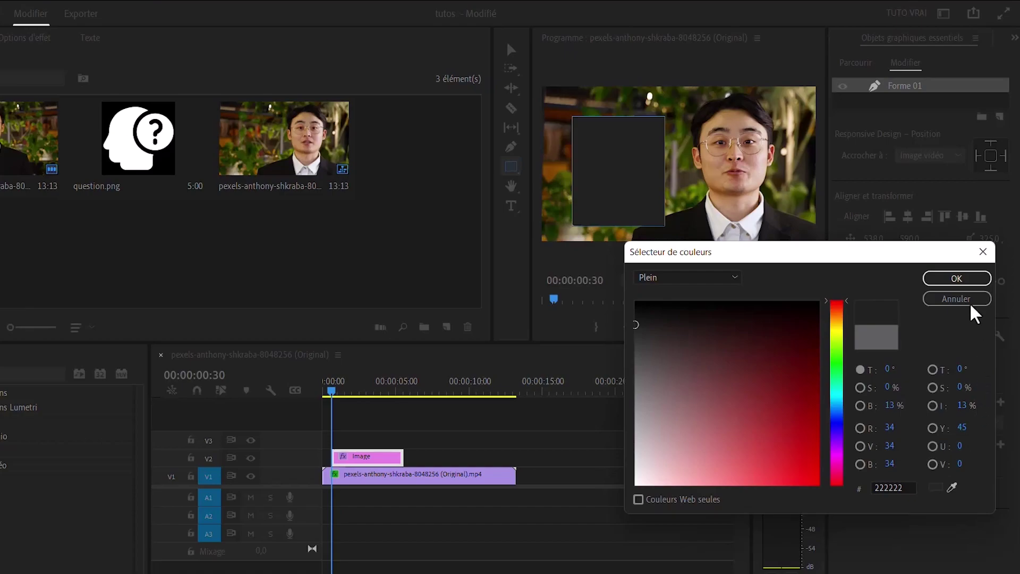
pyautogui.click(956, 279)
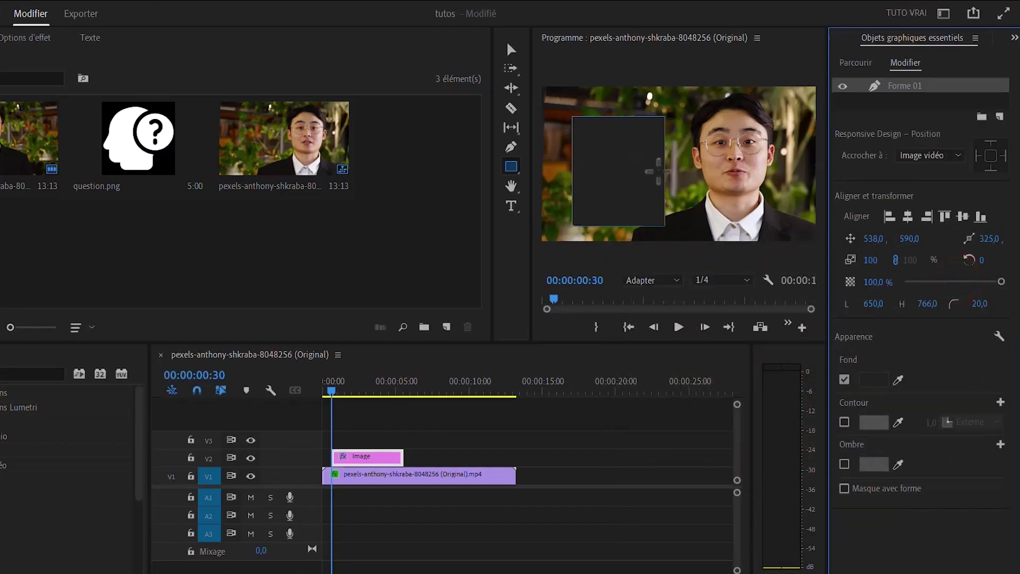
# Enable a white outer outline on the rectangle and set its width to 5.
pyautogui.click(844, 422)
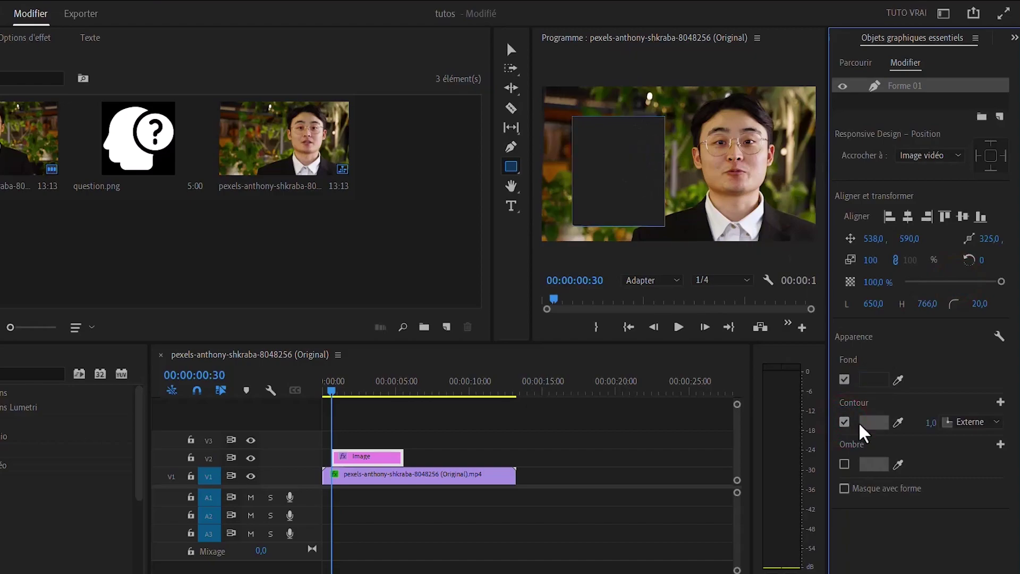
pyautogui.click(870, 423)
pyautogui.moveTo(696, 358)
pyautogui.mouseDown()
pyautogui.moveTo(669, 462)
pyautogui.moveTo(632, 497)
pyautogui.mouseUp()
pyautogui.click(956, 278)
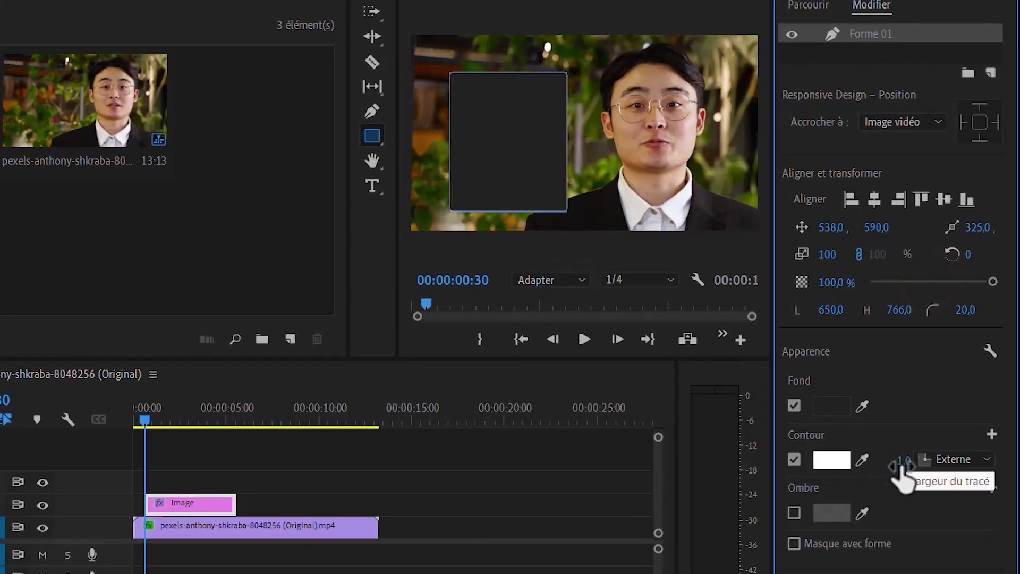
pyautogui.click(924, 431)
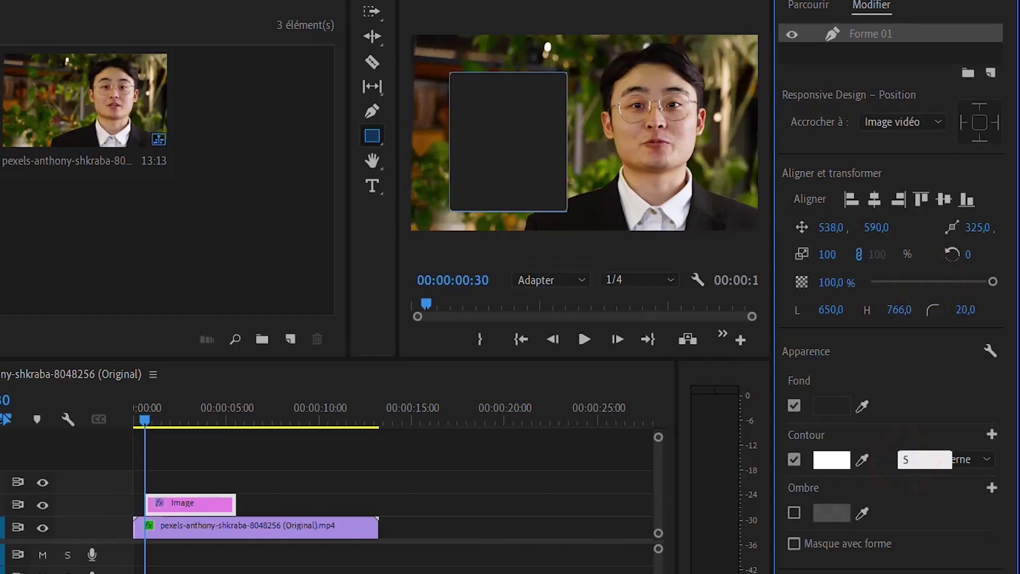
pyautogui.press('Return')
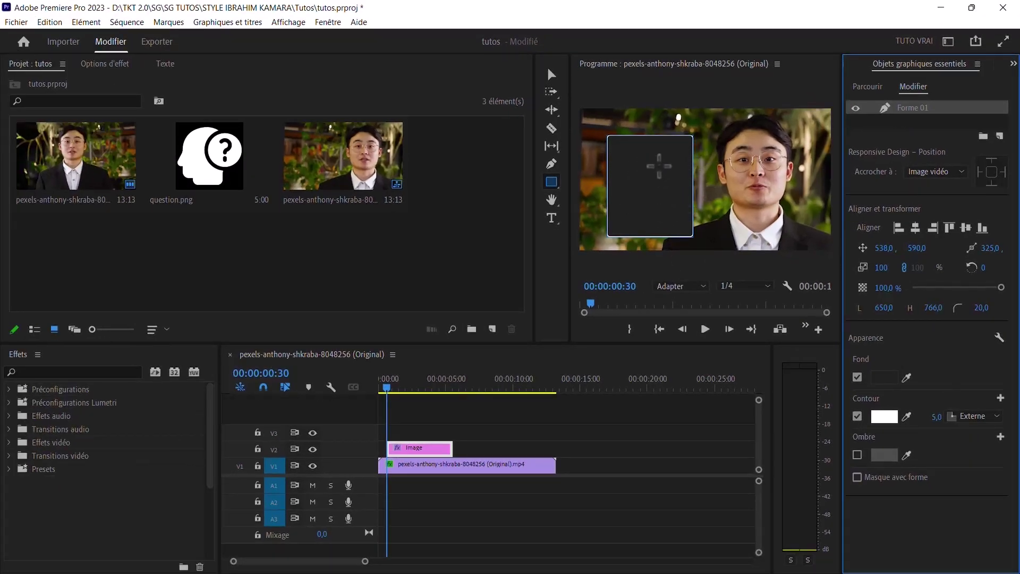
# Expand the rectangle clip's vector motion effect and turn off uniform scaling.
pyautogui.click(106, 63)
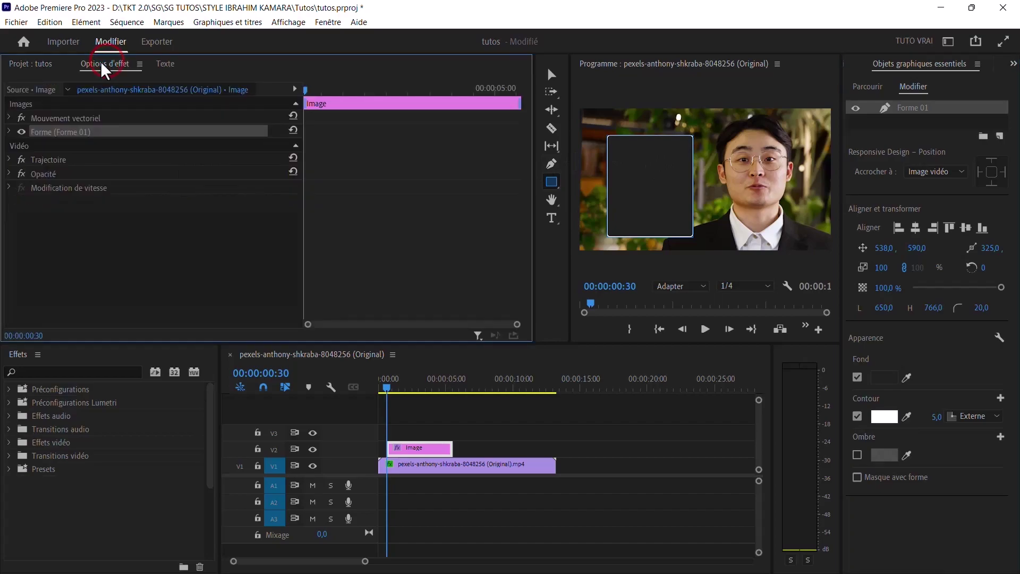
pyautogui.click(63, 118)
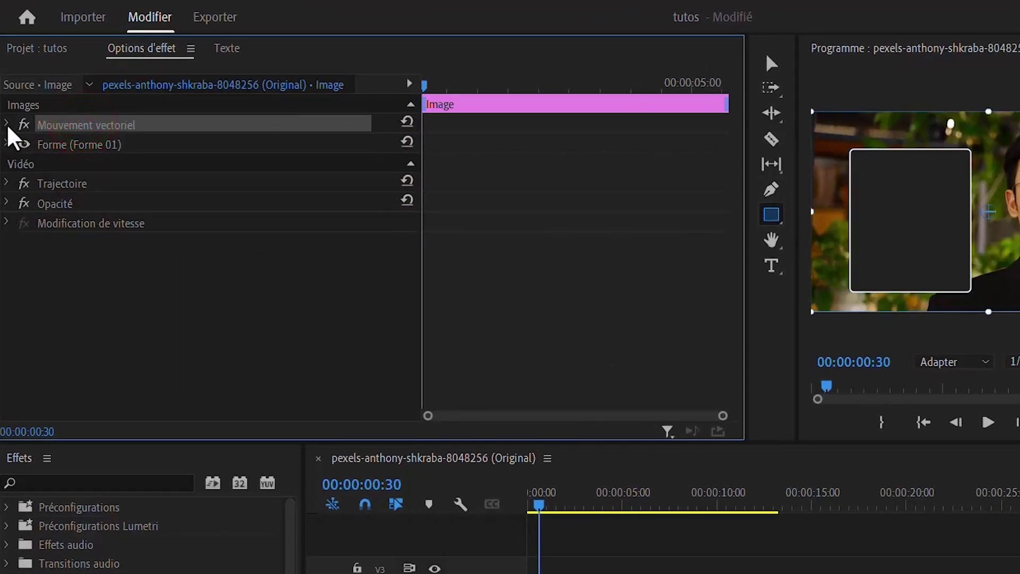
pyautogui.click(7, 124)
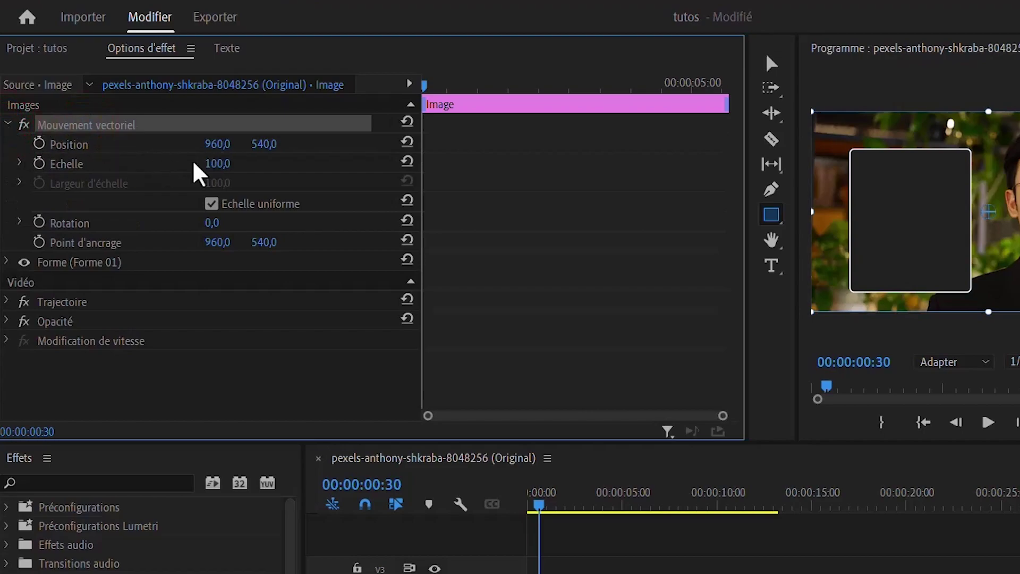
pyautogui.click(214, 211)
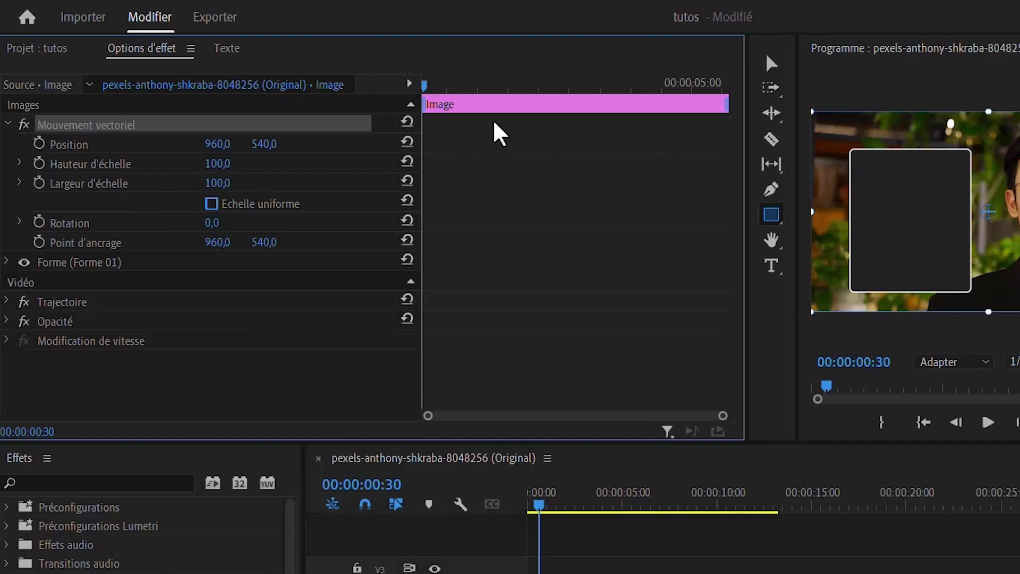
# Keyframe the vector motion's scale height at 100 at 00:00:01:01 and at 0 at the clip's start, 00:00:00:30.
pyautogui.click(447, 85)
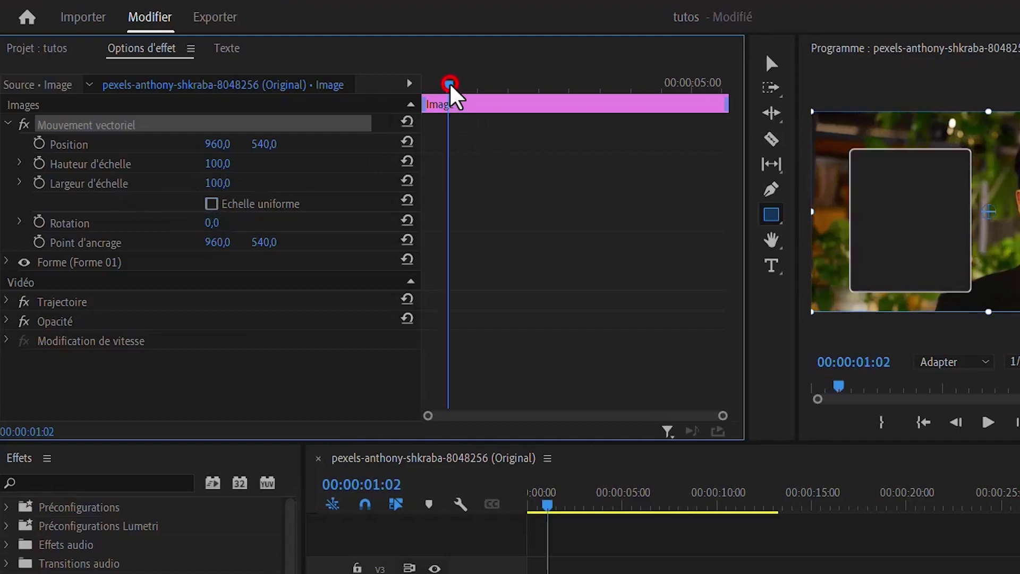
pyautogui.click(39, 163)
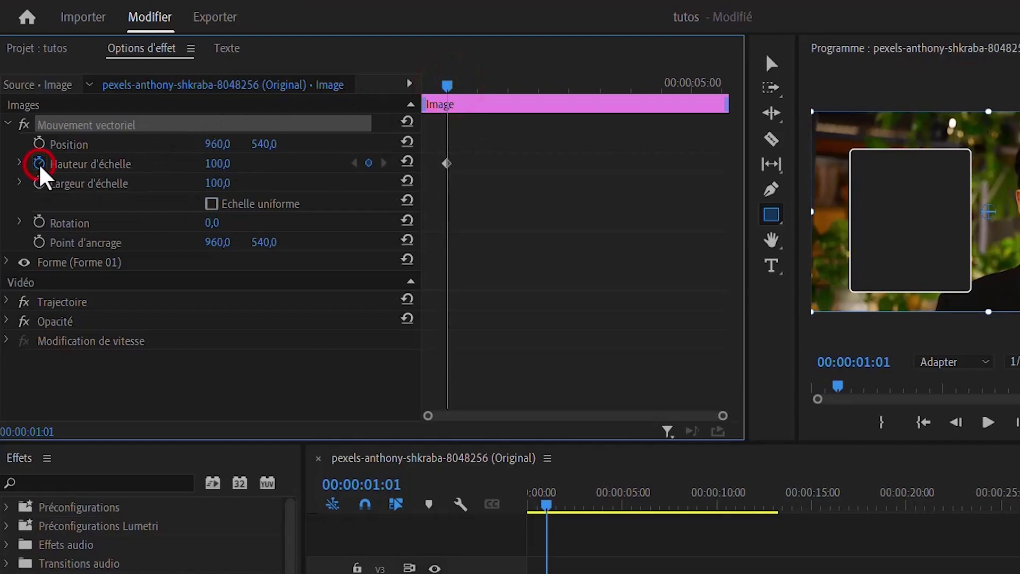
pyautogui.click(446, 83)
pyautogui.moveTo(446, 84); pyautogui.dragTo(424, 84)
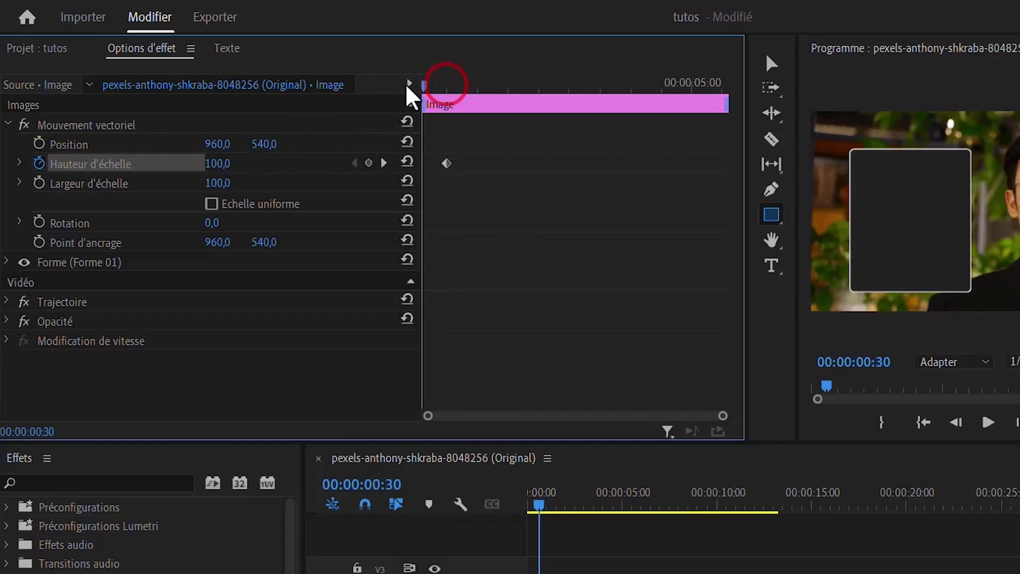
pyautogui.click(218, 162)
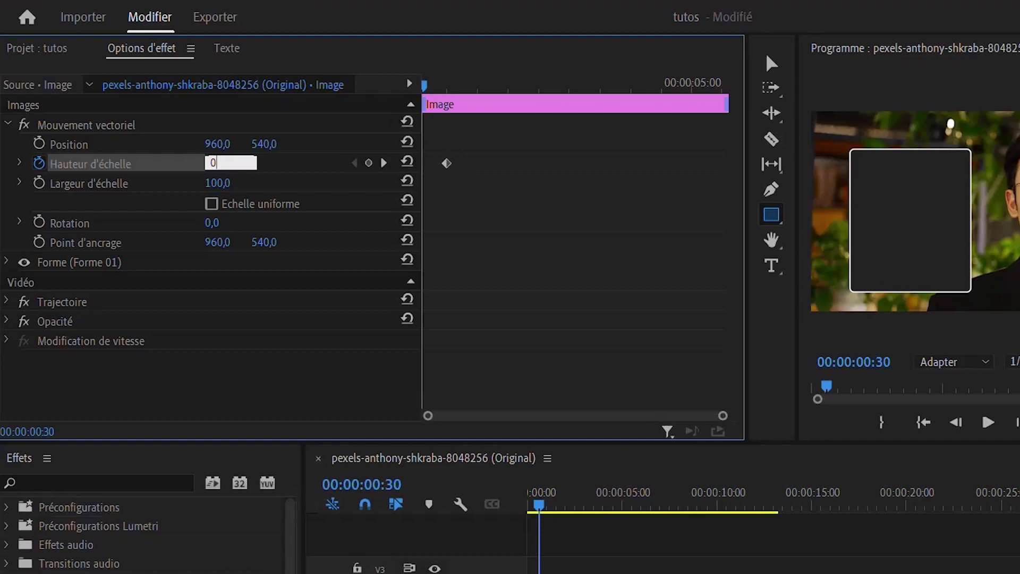
pyautogui.press('Return')
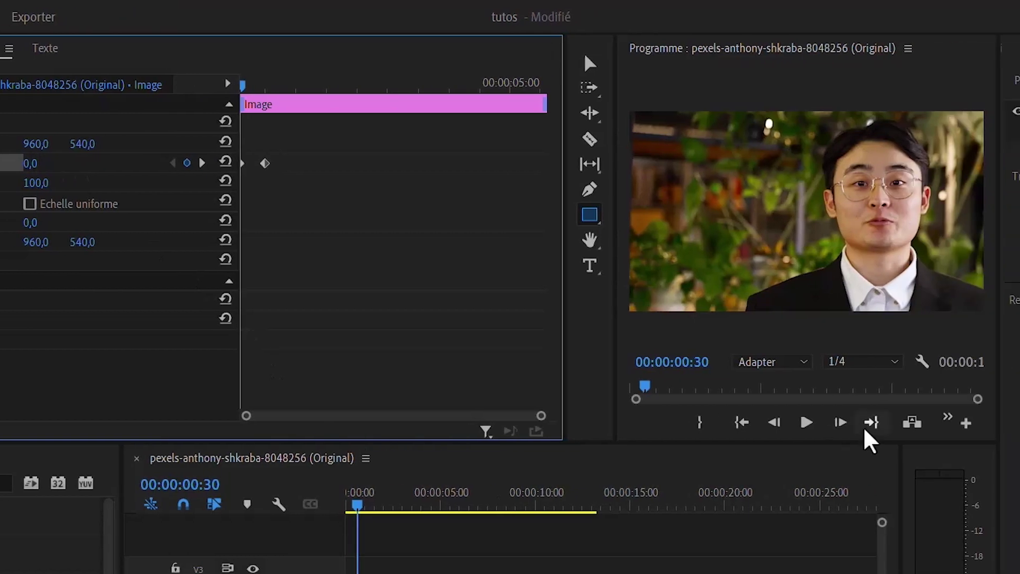
# Play back the rectangle's opening animation twice, returning to the clip's start before the replay.
pyautogui.click(804, 420)
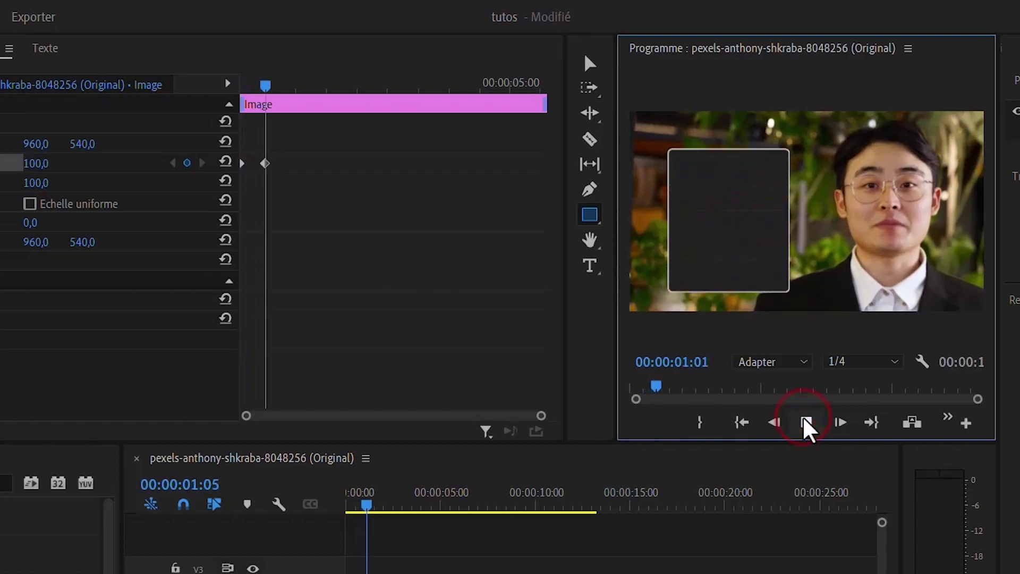
pyautogui.click(804, 423)
pyautogui.click(265, 83)
pyautogui.moveTo(247, 88); pyautogui.dragTo(225, 87)
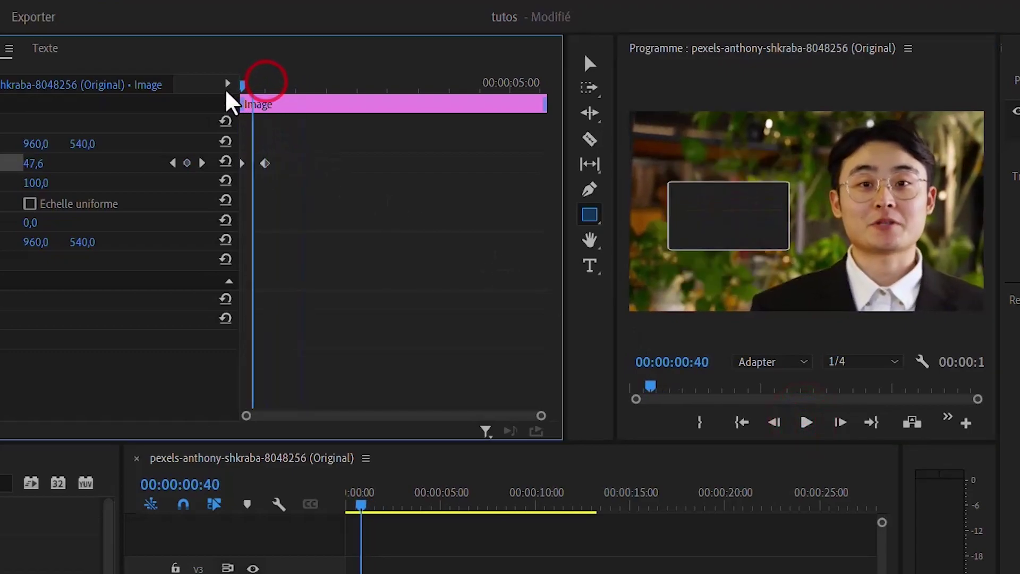
pyautogui.click(805, 425)
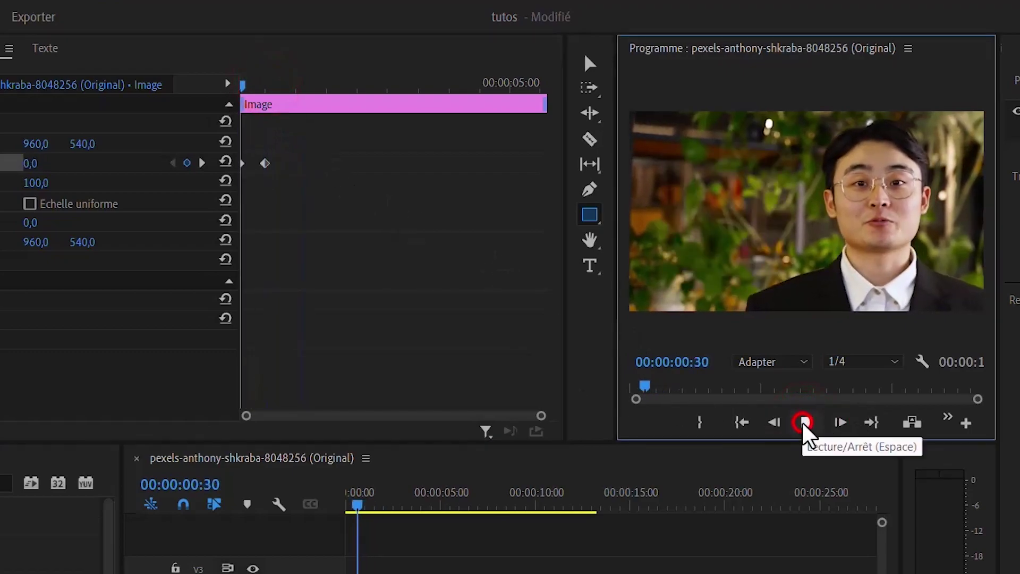
pyautogui.click(805, 425)
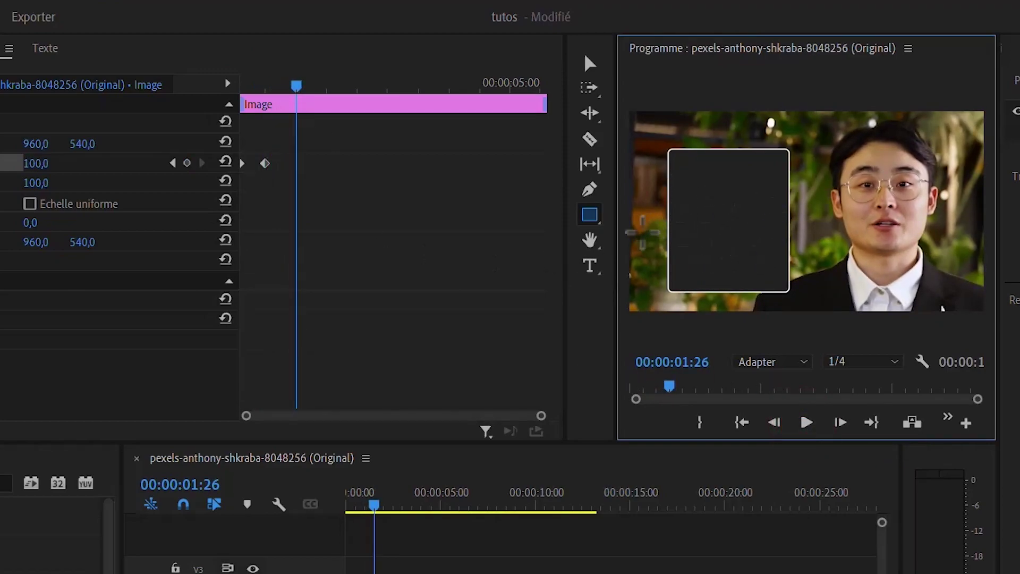
# Apply Dégressif and Progressif easing to both scale height keyframes and preview the smoothed animation from the clip's start.
pyautogui.moveTo(286, 145); pyautogui.dragTo(242, 194)
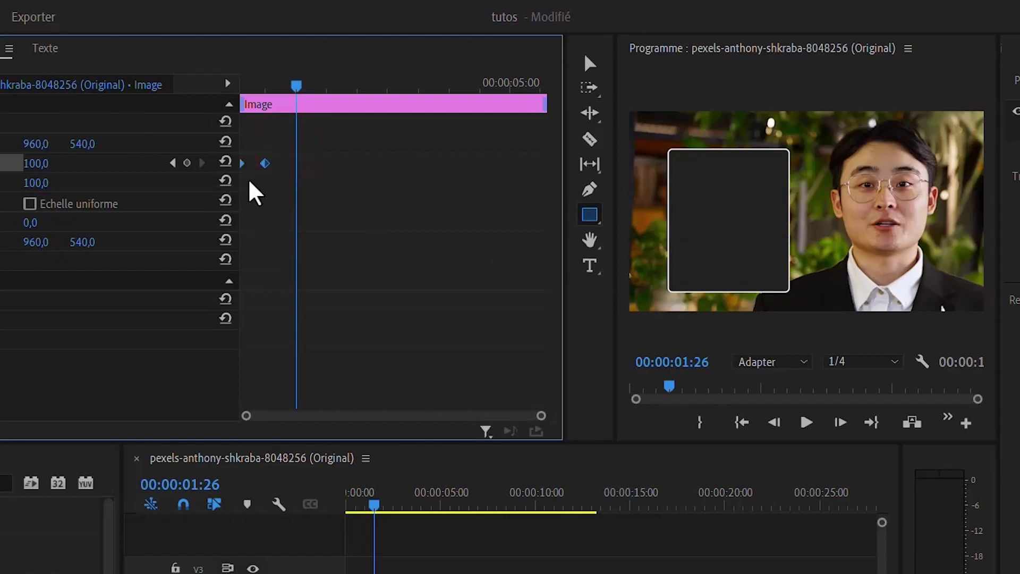
pyautogui.rightClick(265, 166)
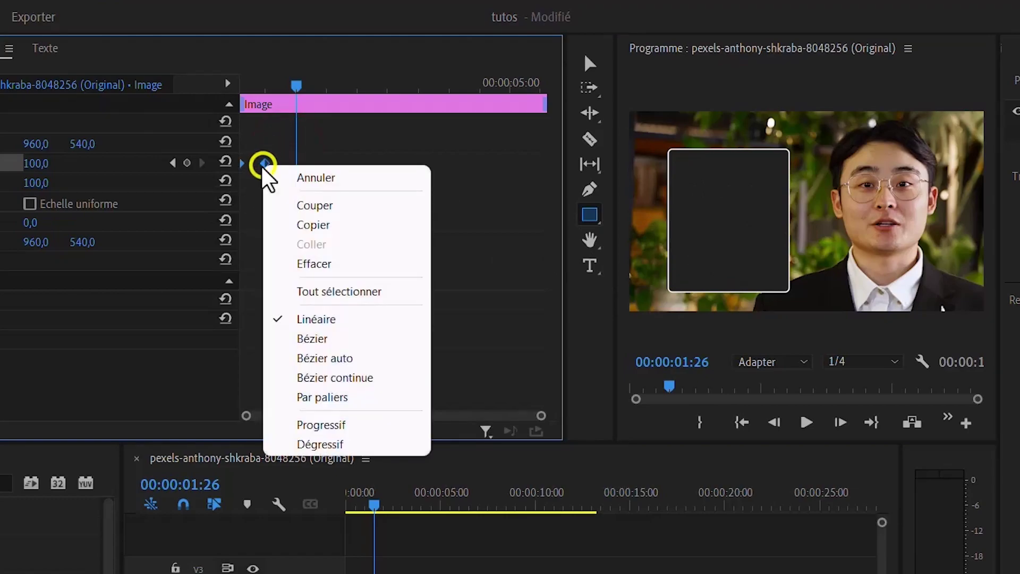
pyautogui.click(328, 442)
pyautogui.rightClick(267, 164)
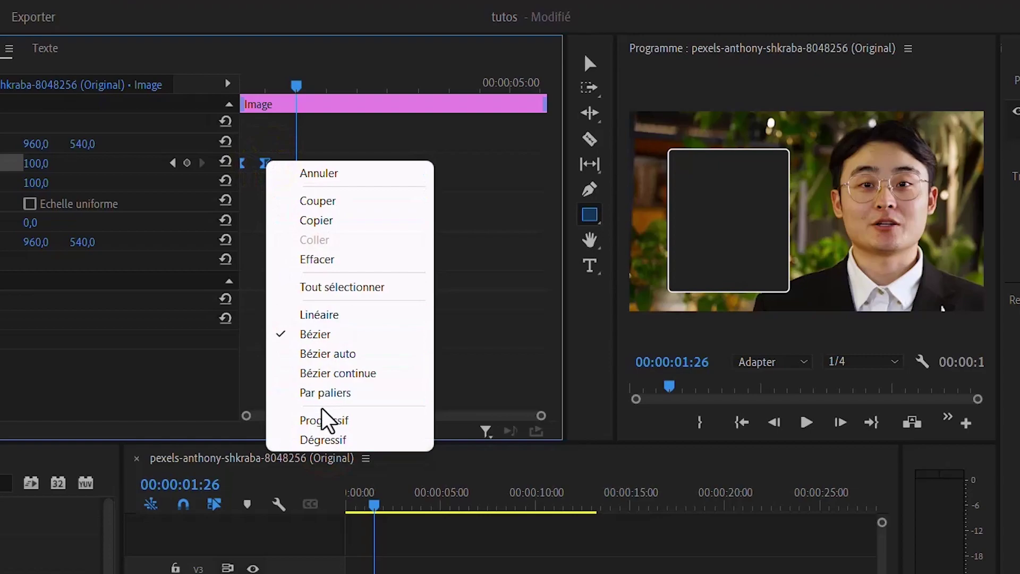
pyautogui.click(322, 420)
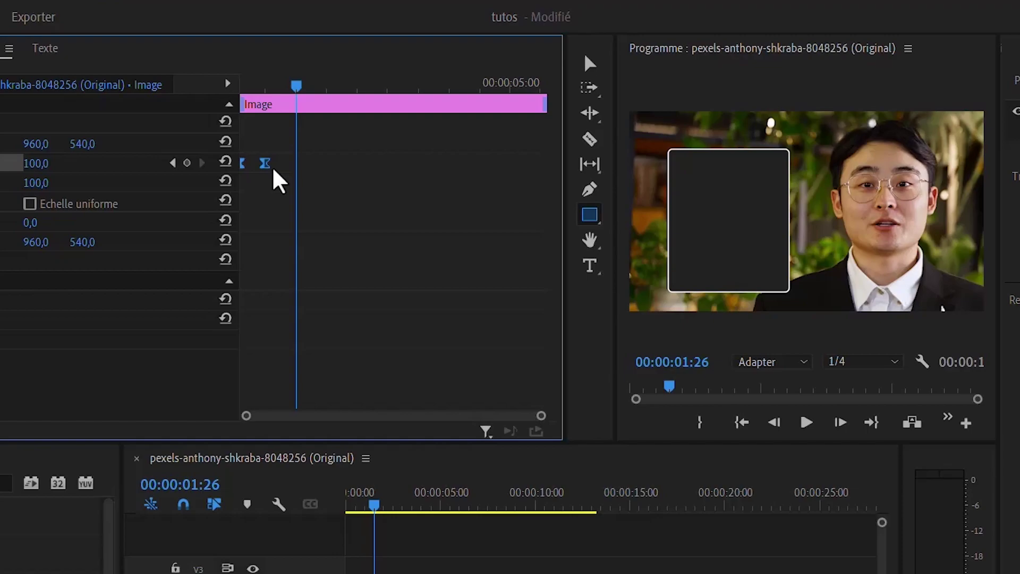
pyautogui.moveTo(266, 85); pyautogui.dragTo(221, 91)
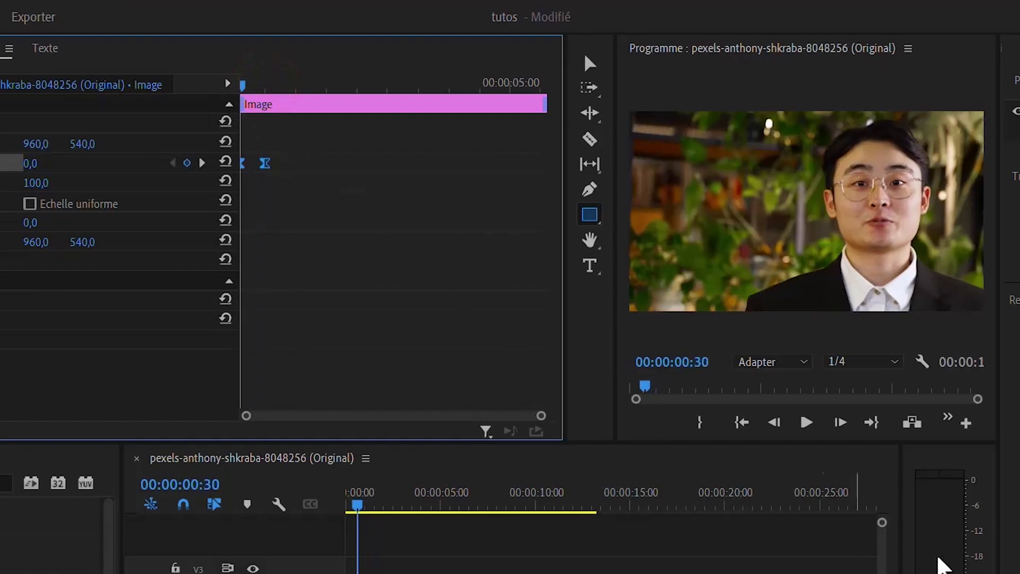
pyautogui.click(807, 422)
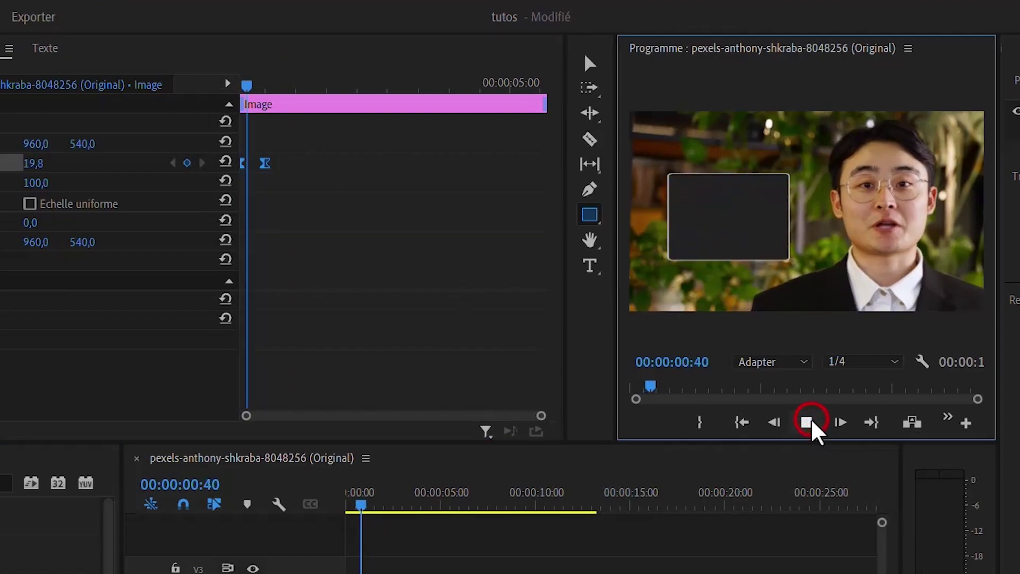
pyautogui.click(807, 422)
# Try a slower opening by moving the second scale height keyframe farther along the clip, and preview it.
pyautogui.click(297, 229)
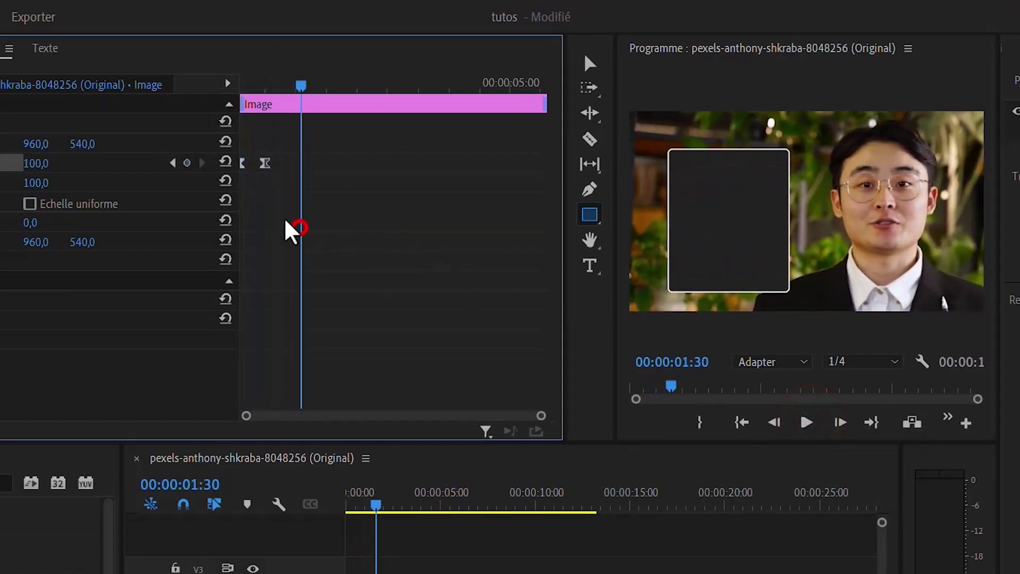
pyautogui.moveTo(272, 171); pyautogui.dragTo(301, 178)
pyautogui.moveTo(271, 84); pyautogui.dragTo(232, 101)
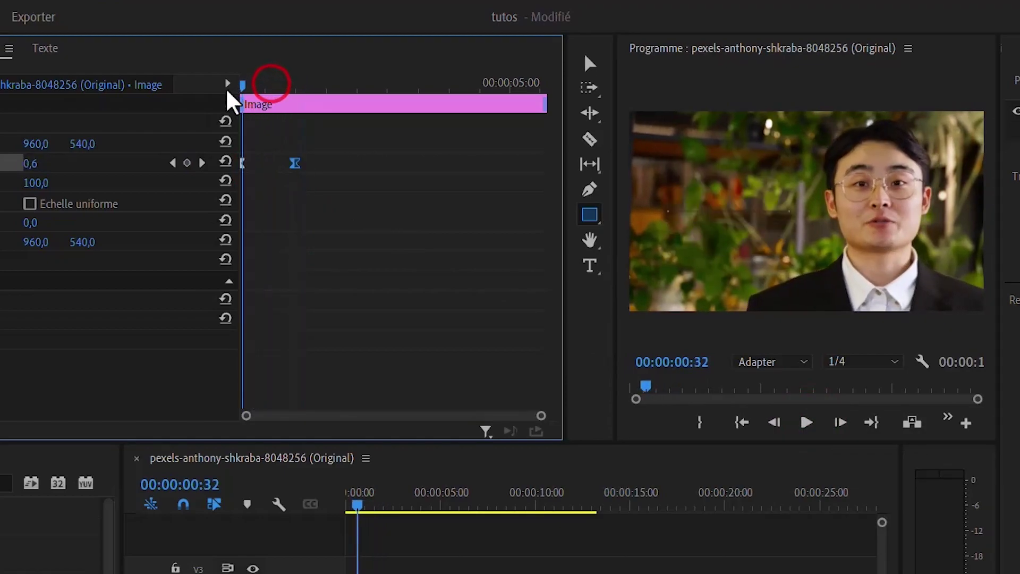
pyautogui.click(807, 422)
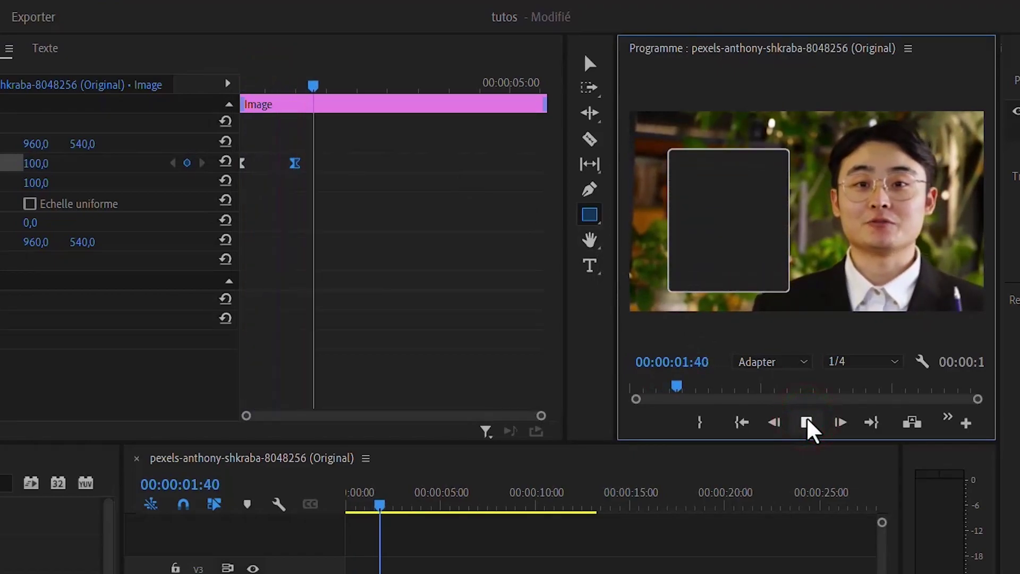
pyautogui.click(806, 422)
# Shorten the opening animation by moving the second scale height keyframe slightly closer to the clip's start, and preview it.
pyautogui.moveTo(295, 165); pyautogui.dragTo(283, 170)
pyautogui.moveTo(262, 81); pyautogui.dragTo(229, 91)
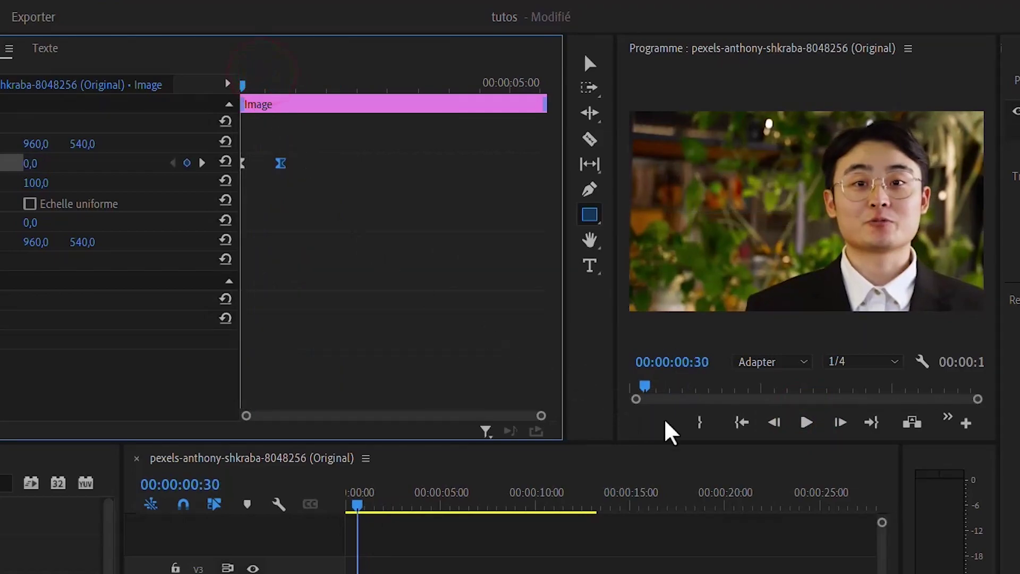
pyautogui.click(806, 422)
pyautogui.click(804, 423)
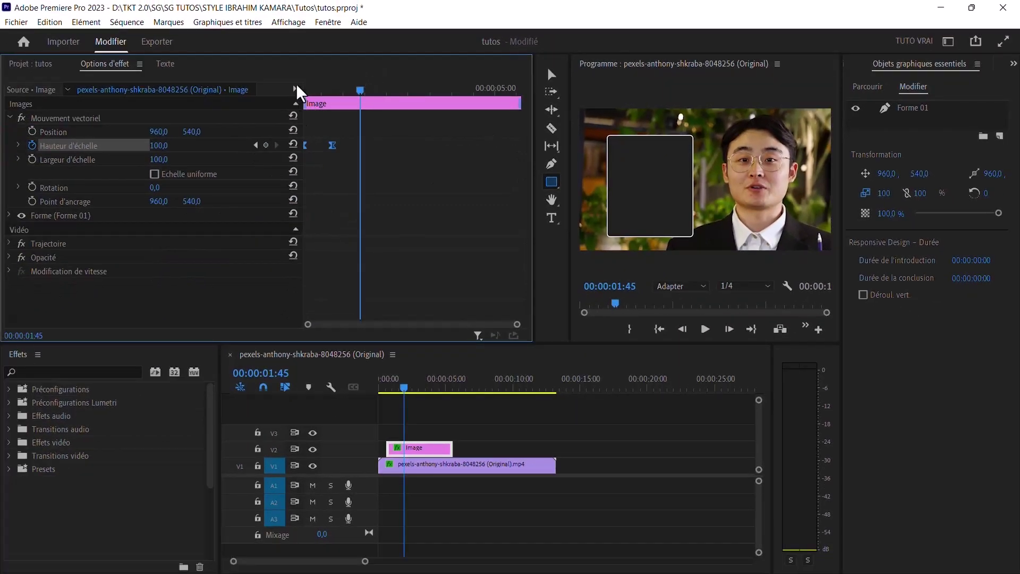
pyautogui.moveTo(318, 79); pyautogui.dragTo(304, 83)
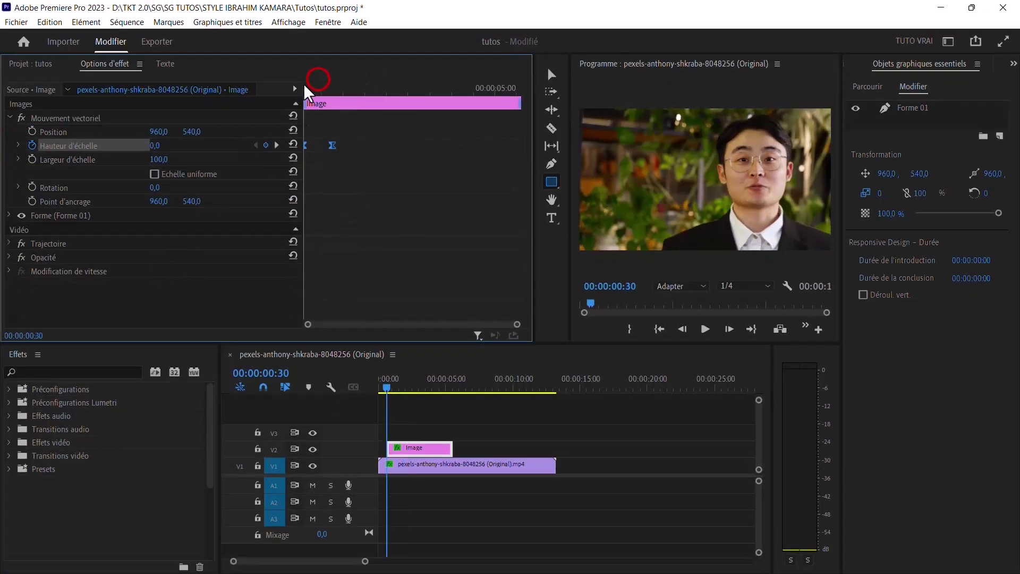
pyautogui.click(705, 330)
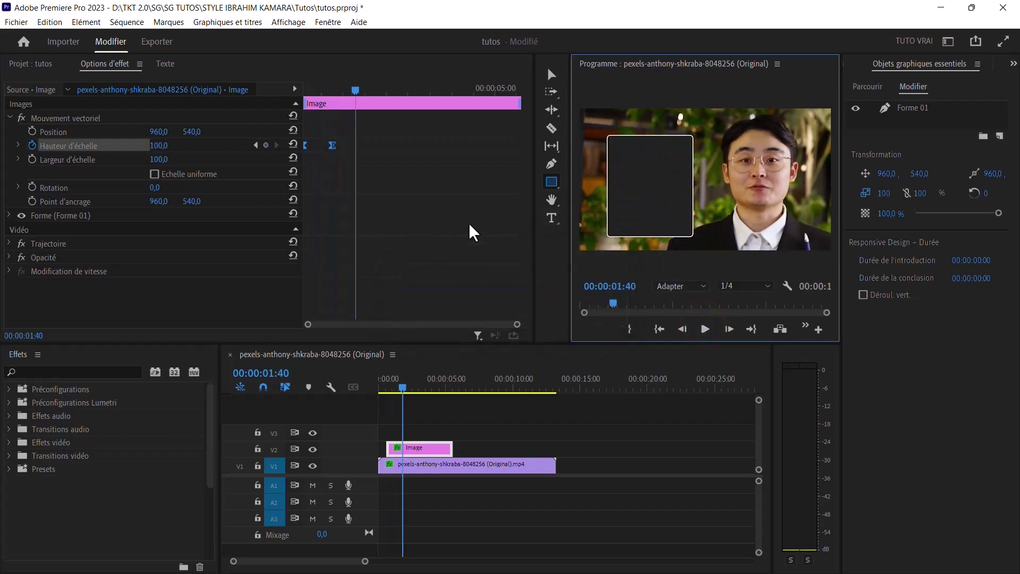
# Place question.png on track V3 above the rectangle clip, aligned with that clip's start, and select it.
pyautogui.click(30, 64)
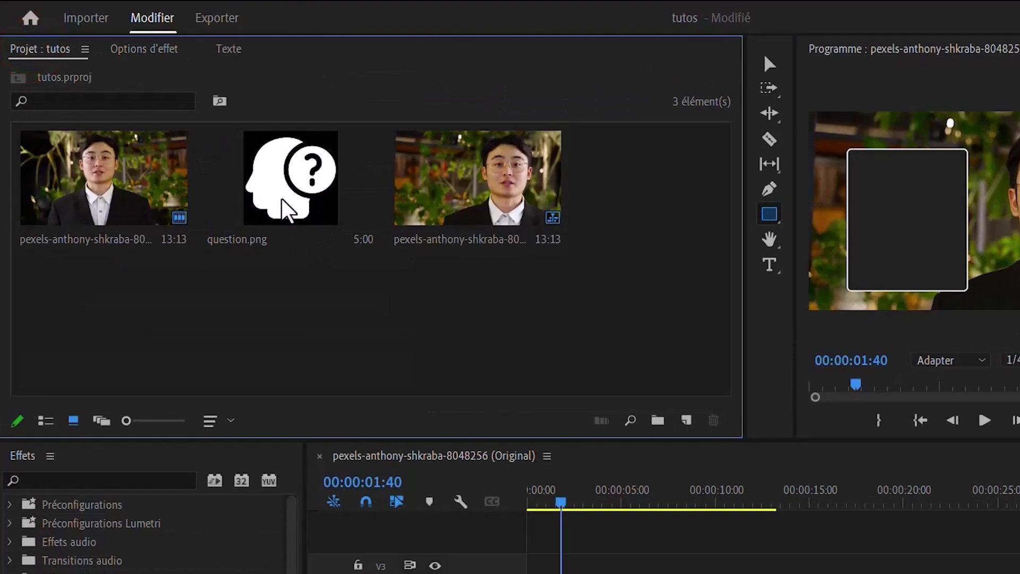
pyautogui.moveTo(287, 210); pyautogui.dragTo(571, 569)
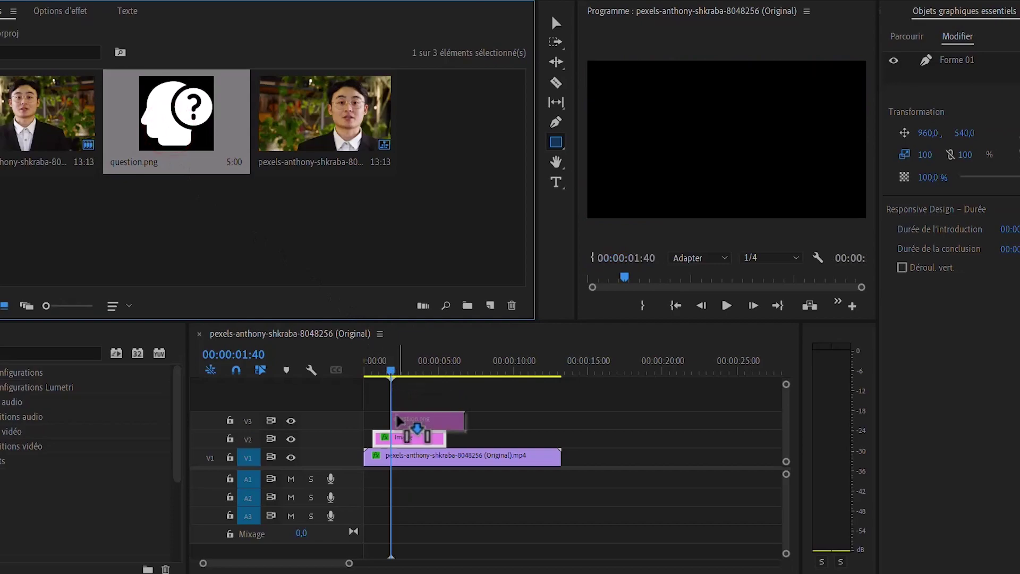
pyautogui.moveTo(398, 419); pyautogui.dragTo(380, 420)
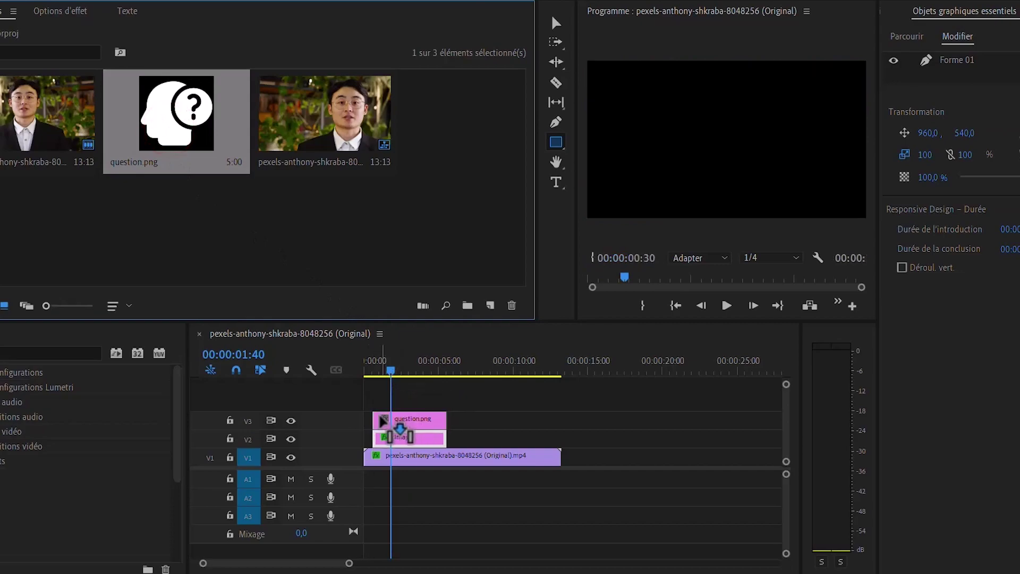
pyautogui.click(409, 421)
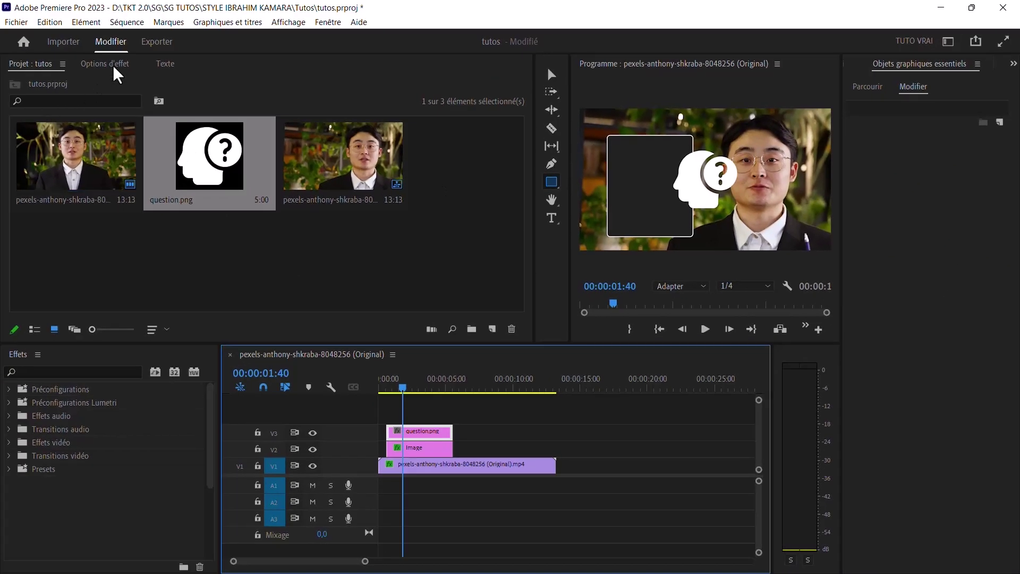
# Set the question.png clip's position to 551, 580 so the icon sits inside the rectangle.
pyautogui.click(116, 71)
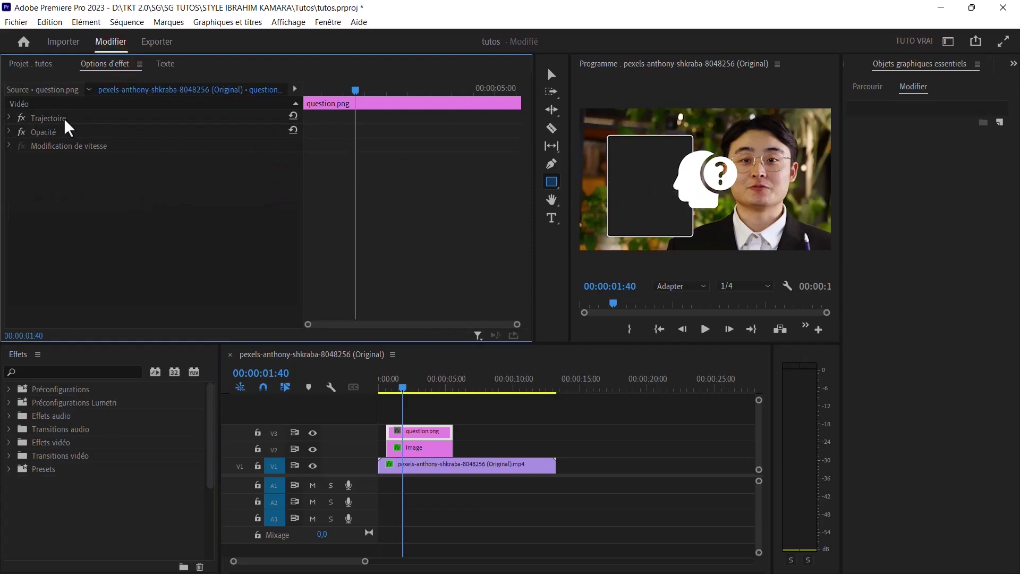
pyautogui.click(9, 118)
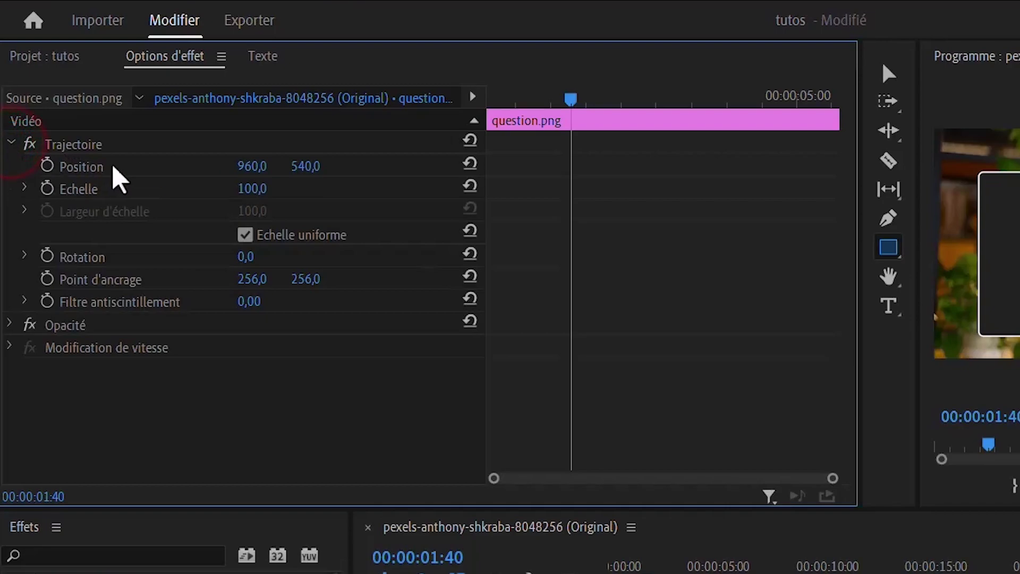
pyautogui.click(107, 167)
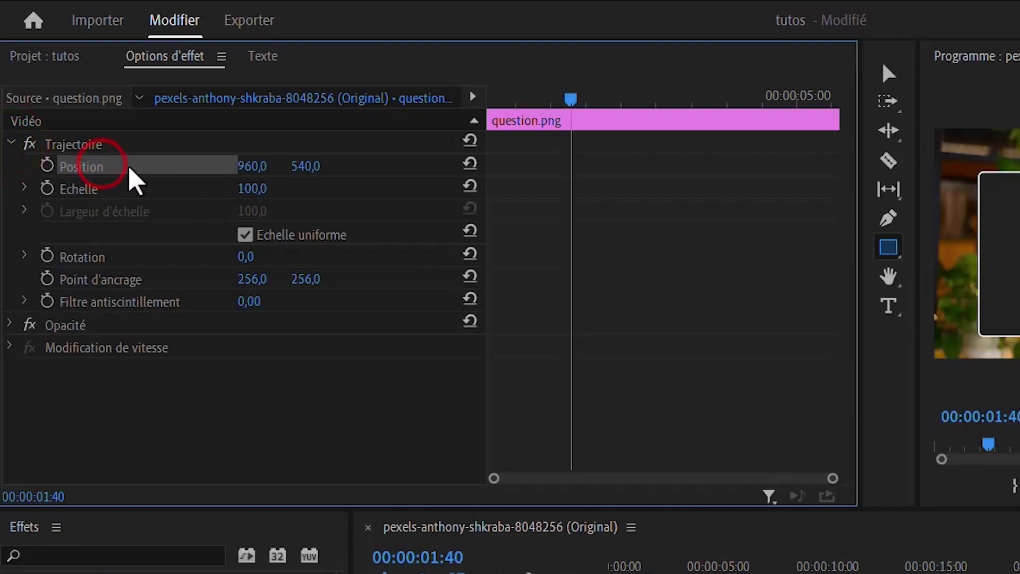
pyautogui.moveTo(252, 167); pyautogui.dragTo(233, 170)
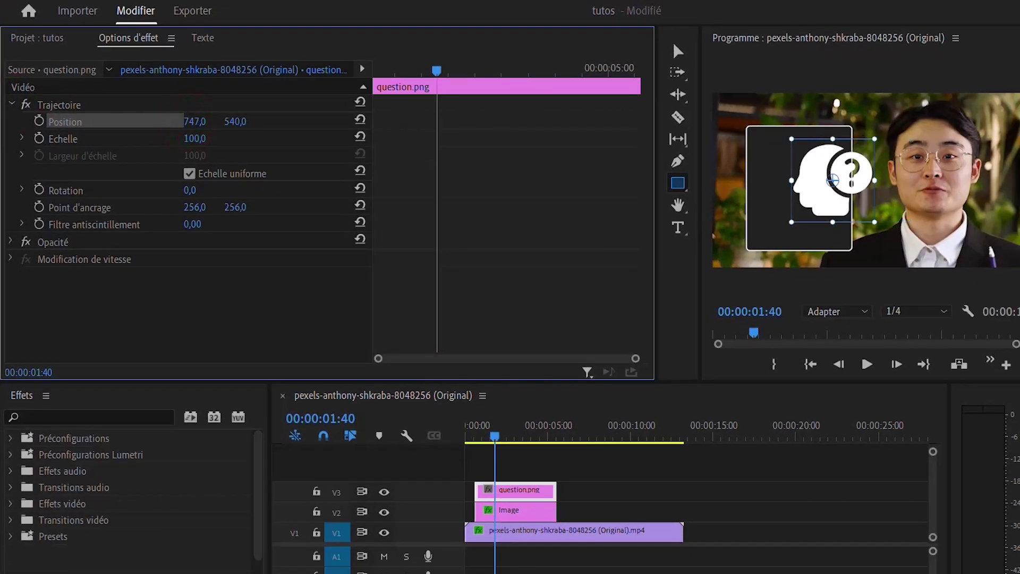
pyautogui.moveTo(196, 121); pyautogui.dragTo(171, 120)
pyautogui.moveTo(238, 121); pyautogui.dragTo(260, 121)
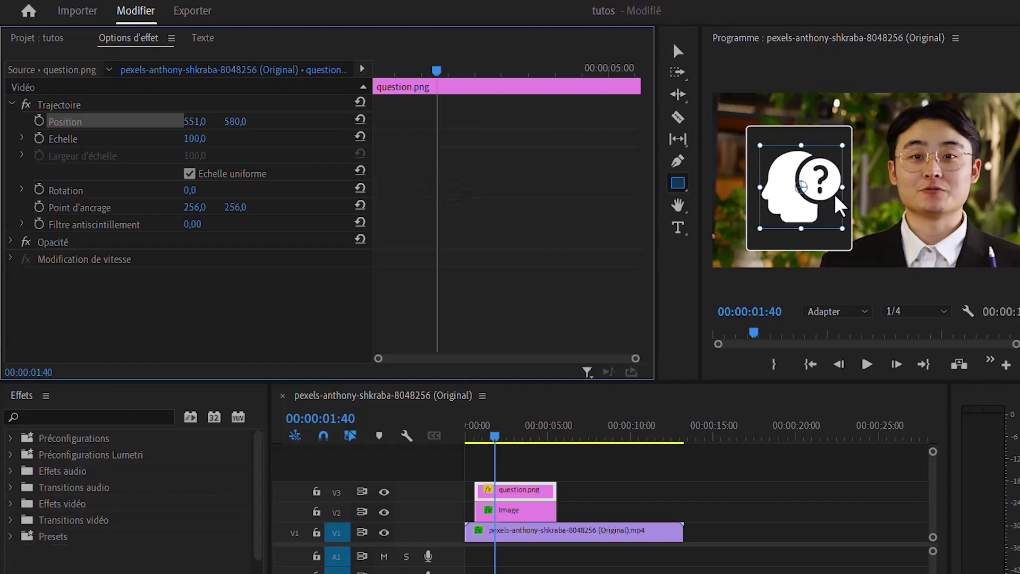
# Create starting keyframes for question.png's position and scale at 00:00:01:40, and review the rectangle's opening up to that point.
pyautogui.click(39, 121)
pyautogui.click(39, 139)
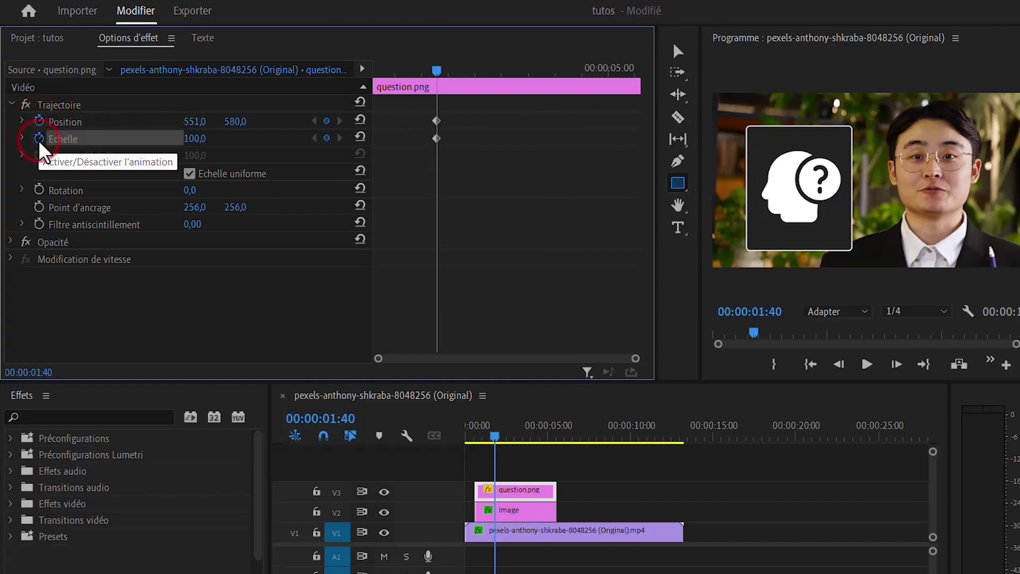
pyautogui.moveTo(416, 70); pyautogui.dragTo(403, 73)
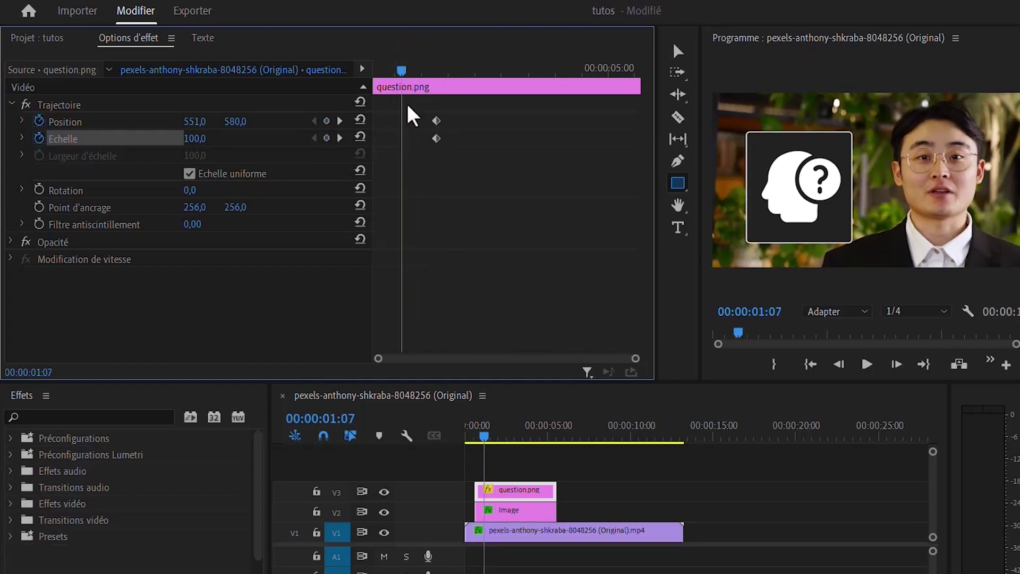
pyautogui.moveTo(400, 70); pyautogui.dragTo(434, 73)
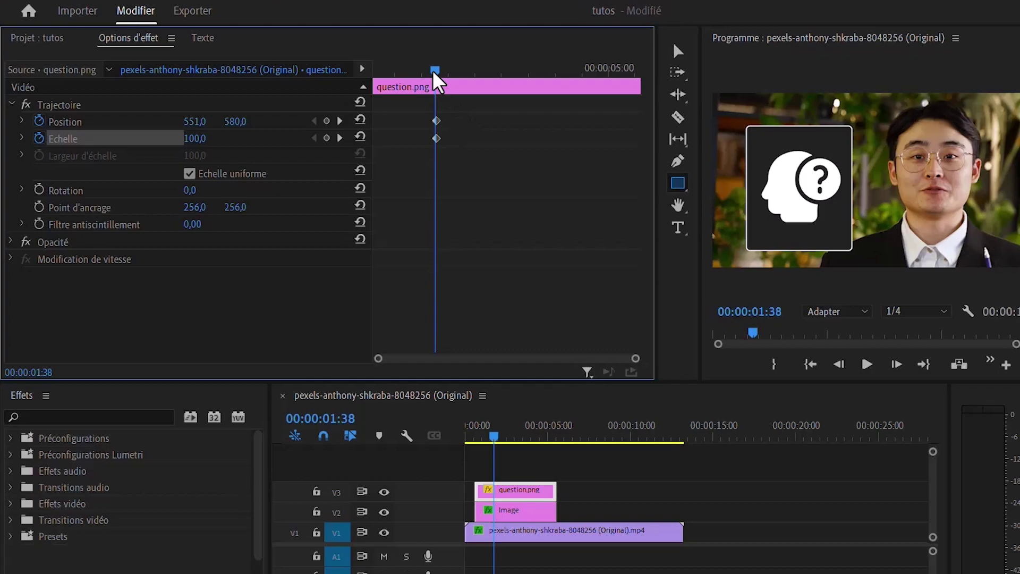
# At 00:00:02:03, set question.png's scale to 76 and its vertical position to 466, and preview the icon's movement.
pyautogui.moveTo(431, 69); pyautogui.dragTo(447, 70)
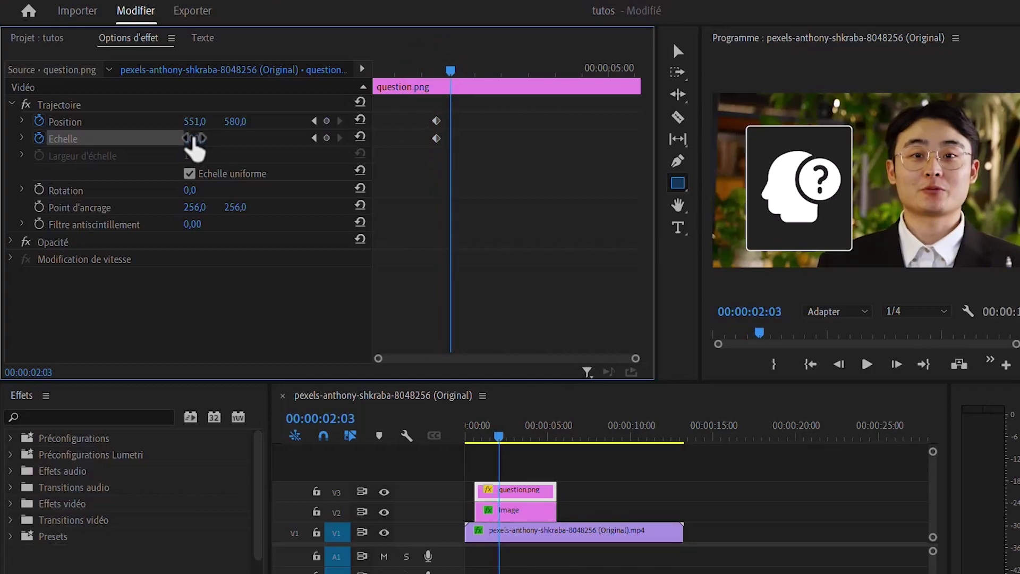
pyautogui.moveTo(195, 150); pyautogui.dragTo(183, 149)
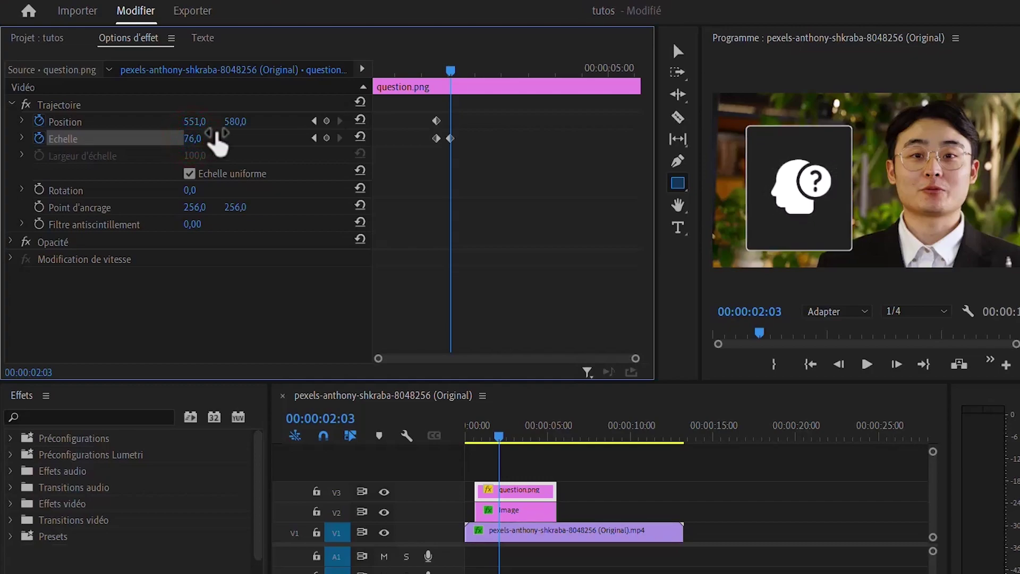
pyautogui.moveTo(238, 122); pyautogui.dragTo(193, 122)
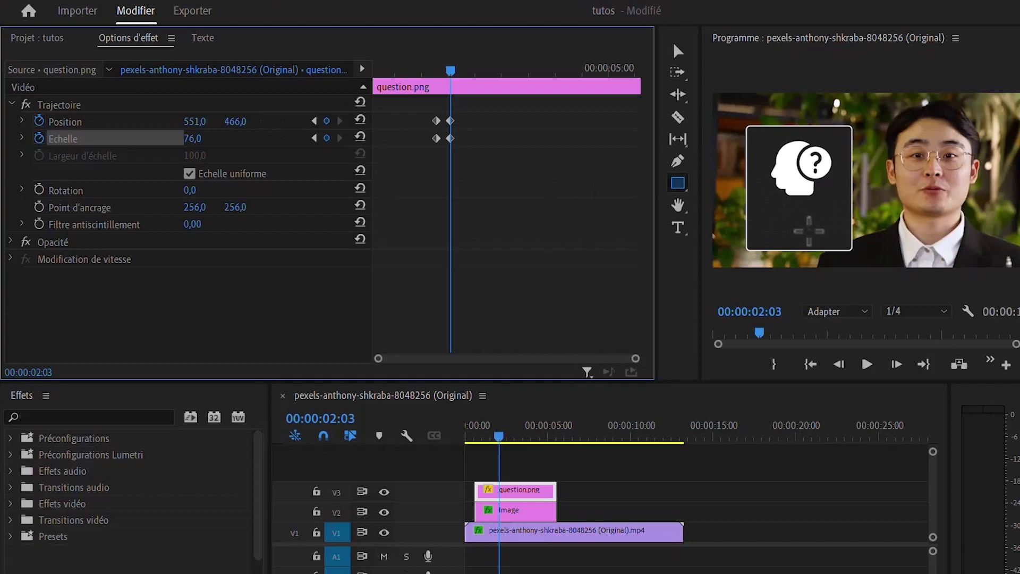
pyautogui.click(433, 69)
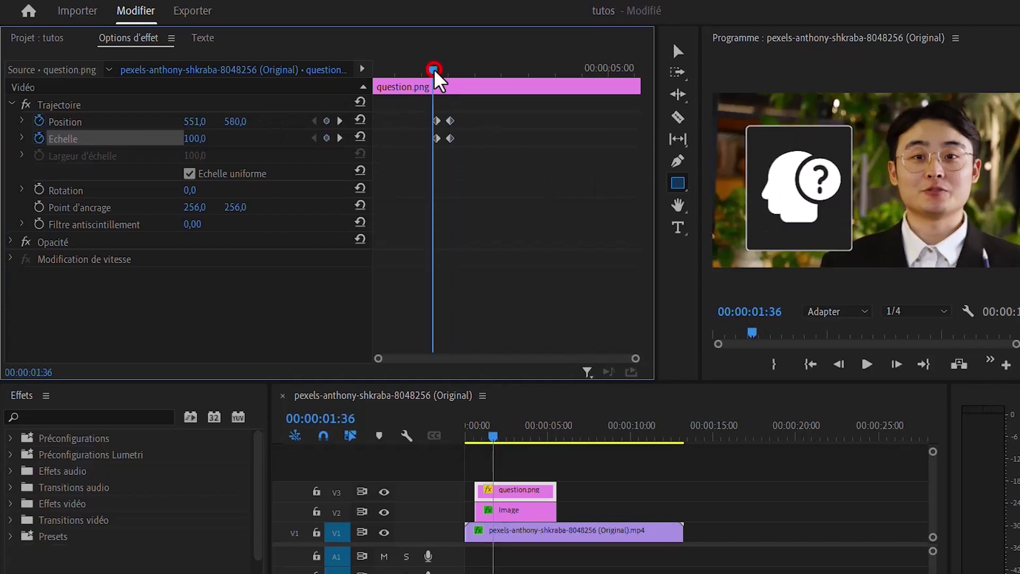
pyautogui.click(862, 366)
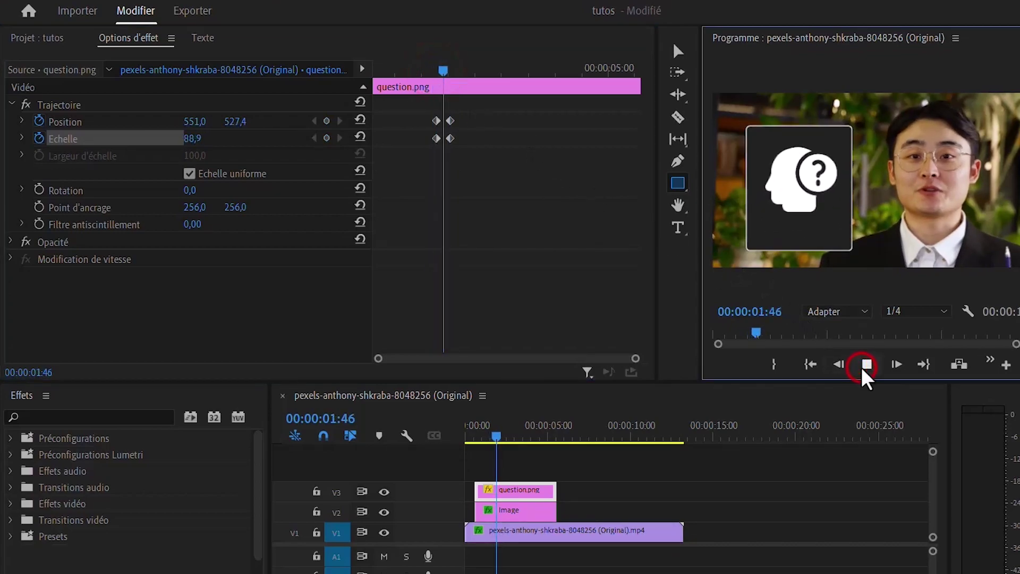
pyautogui.click(863, 367)
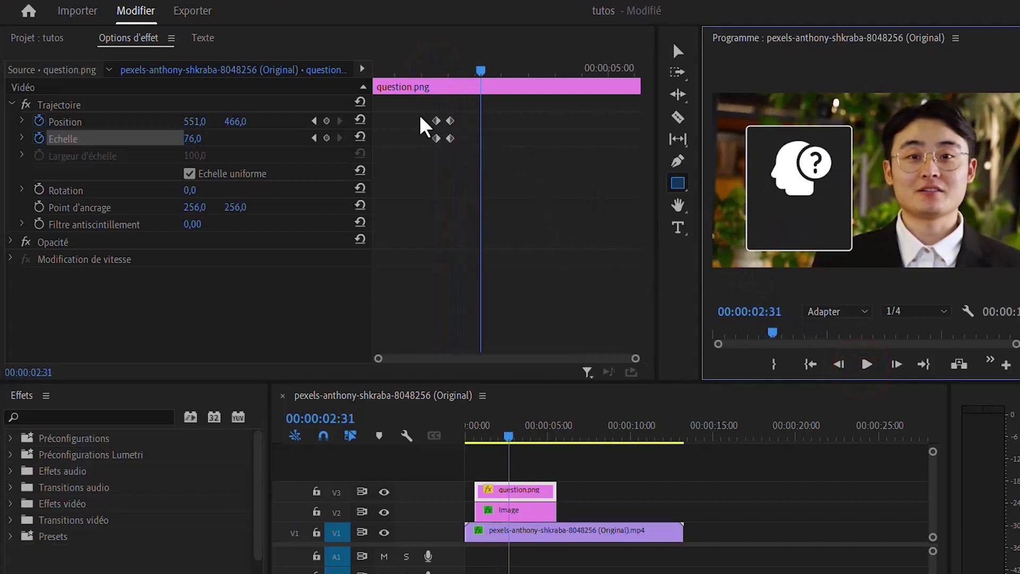
# Apply Dégressif and Progressif temporal interpolation to all four position and scale keyframes, and preview the smoothed icon movement.
pyautogui.moveTo(416, 110); pyautogui.dragTo(450, 157)
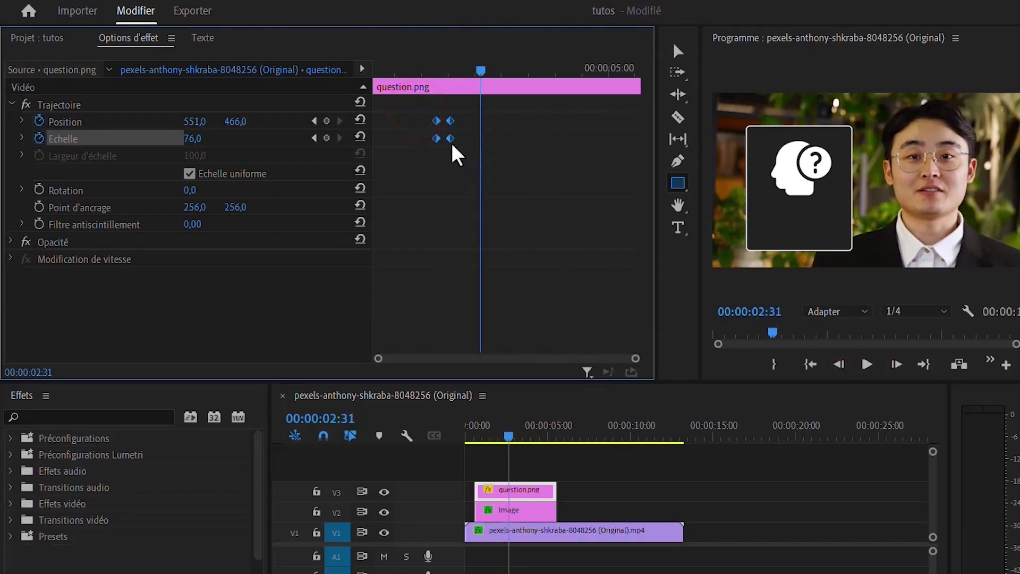
pyautogui.rightClick(450, 138)
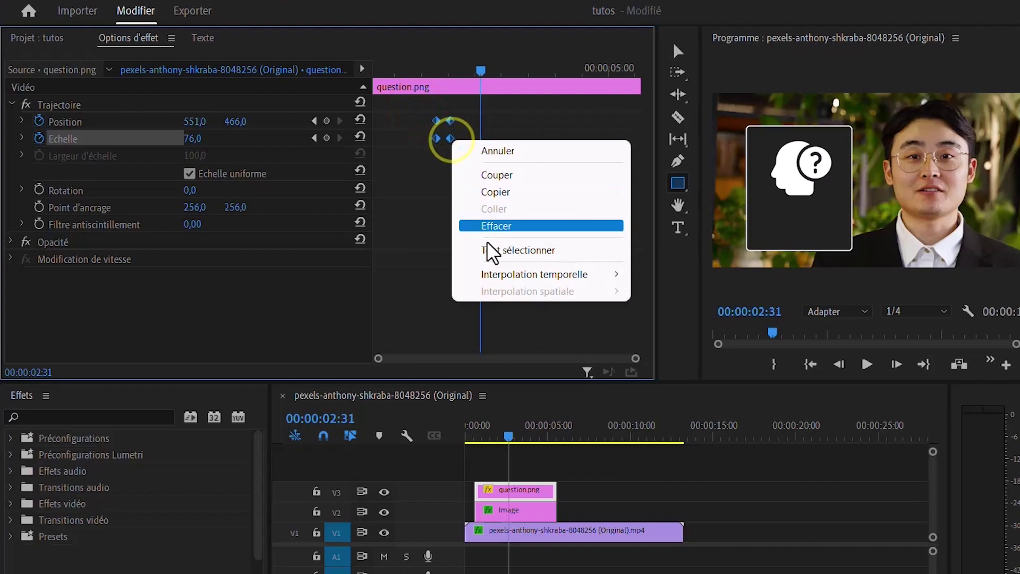
pyautogui.moveTo(562, 274)
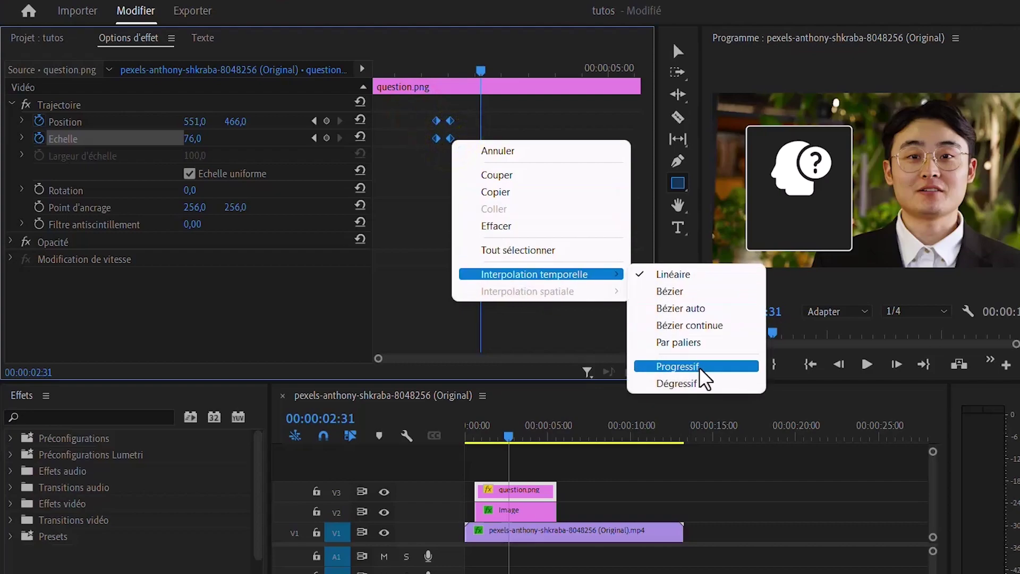
pyautogui.click(685, 382)
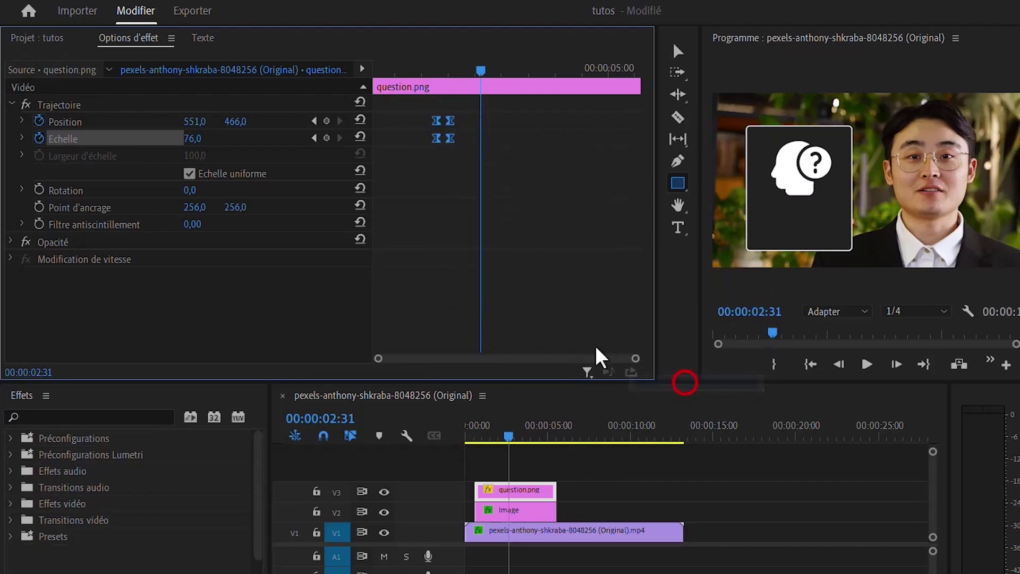
pyautogui.rightClick(449, 138)
pyautogui.moveTo(603, 269)
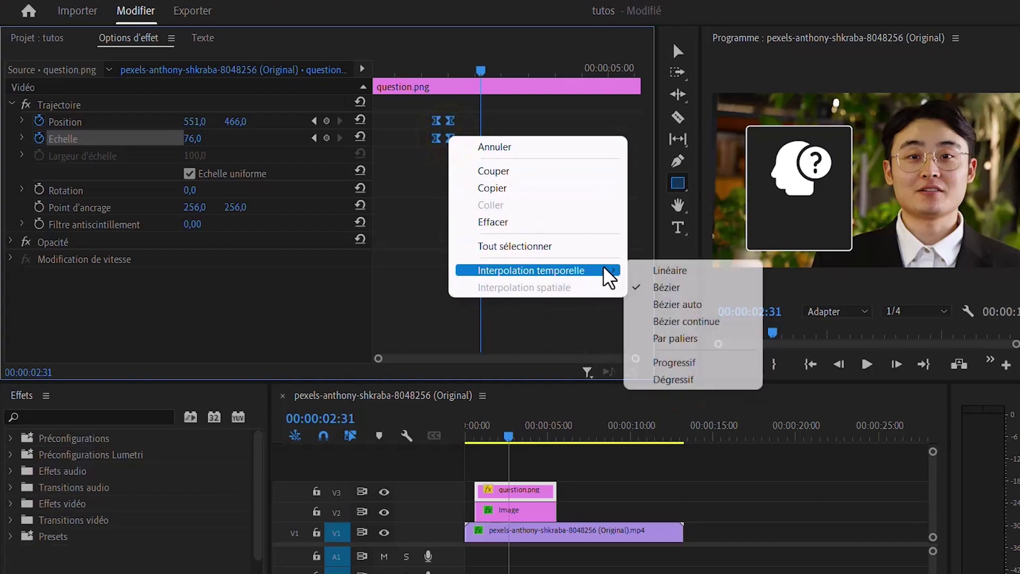
pyautogui.click(677, 363)
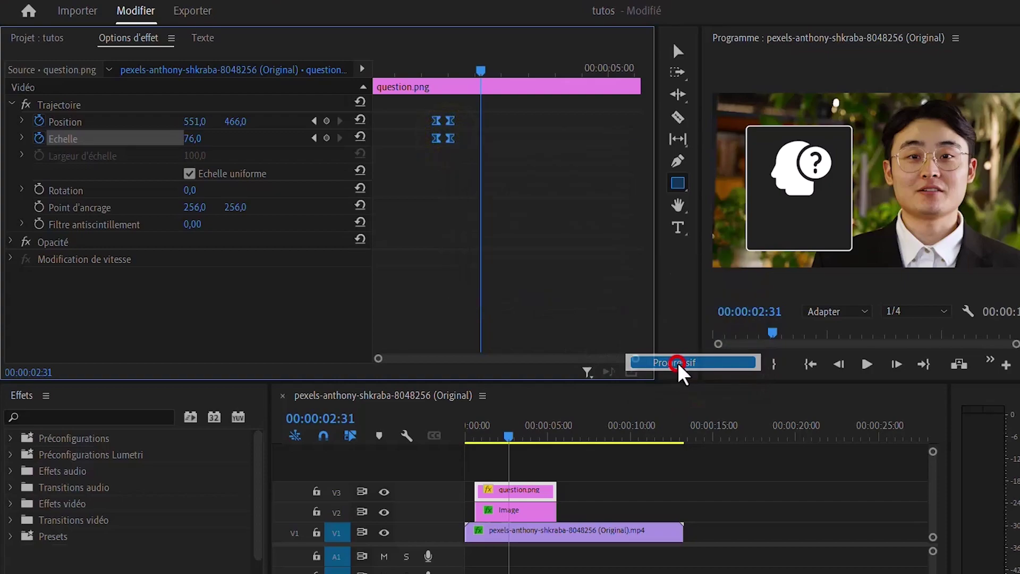
pyautogui.click(424, 70)
pyautogui.click(866, 361)
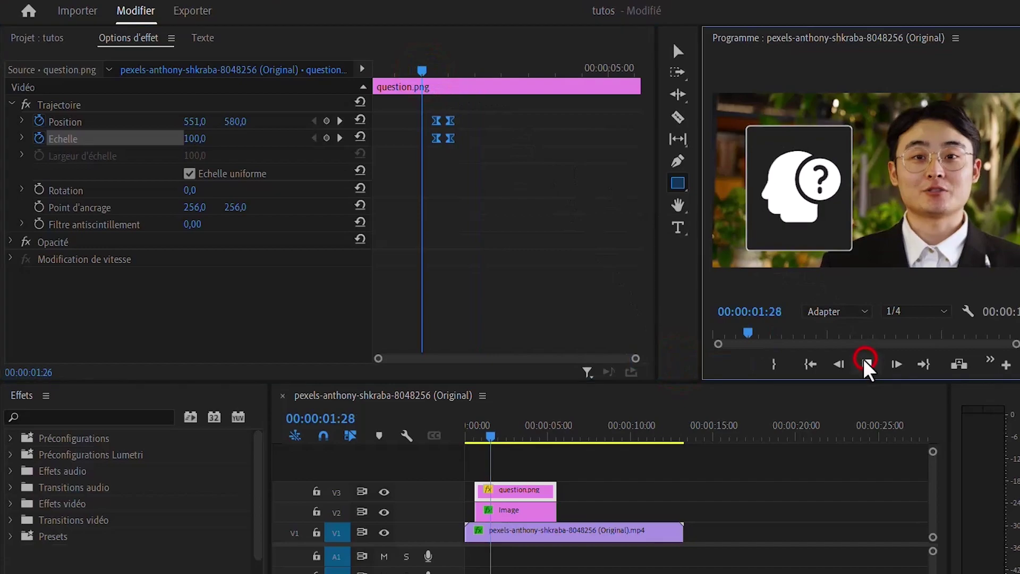
pyautogui.click(863, 361)
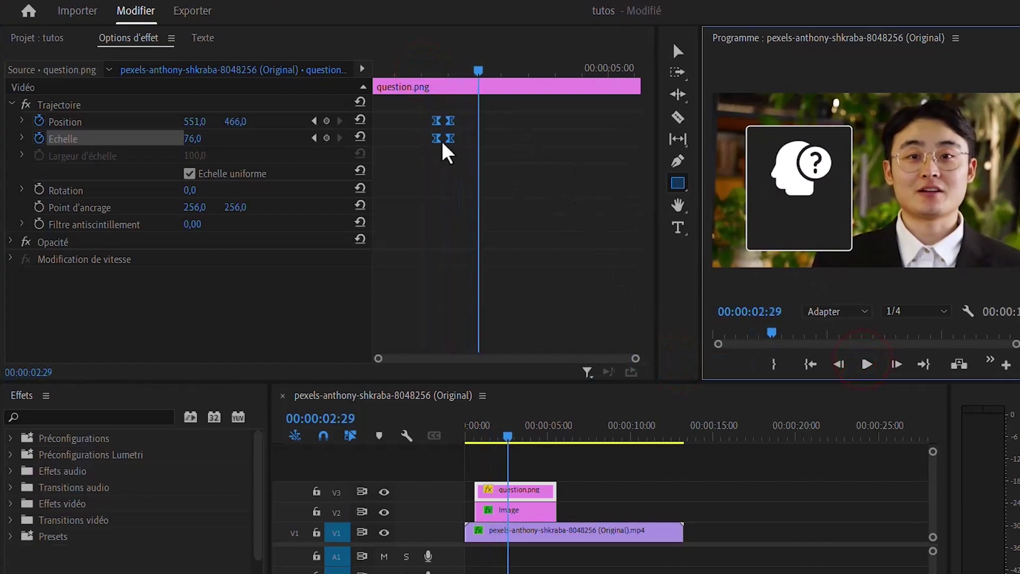
# Slow the icon's movement by shifting its second position and scale keyframes to about 00:00:02:12, and preview it.
pyautogui.click(447, 99)
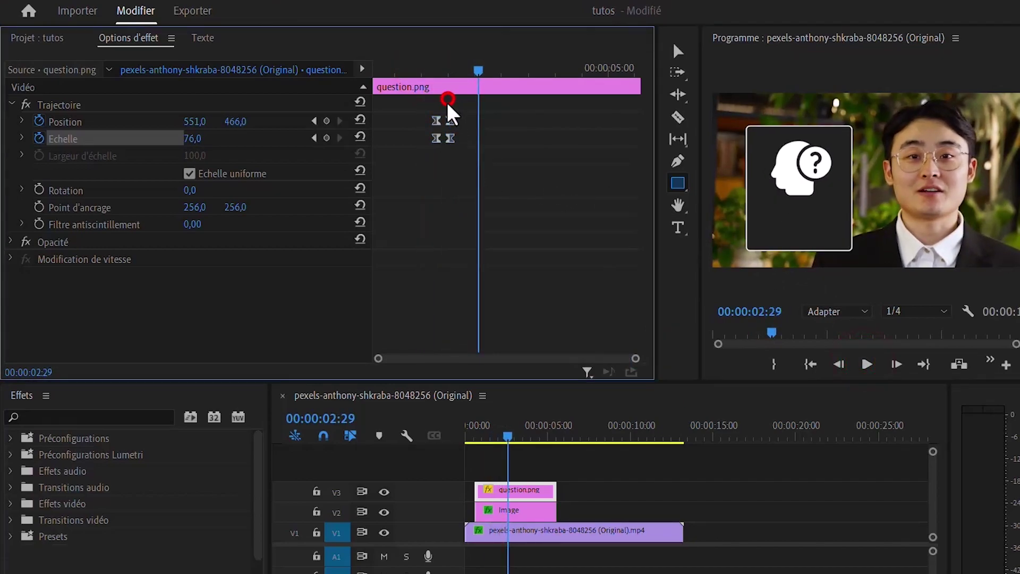
pyautogui.moveTo(450, 96); pyautogui.dragTo(459, 143)
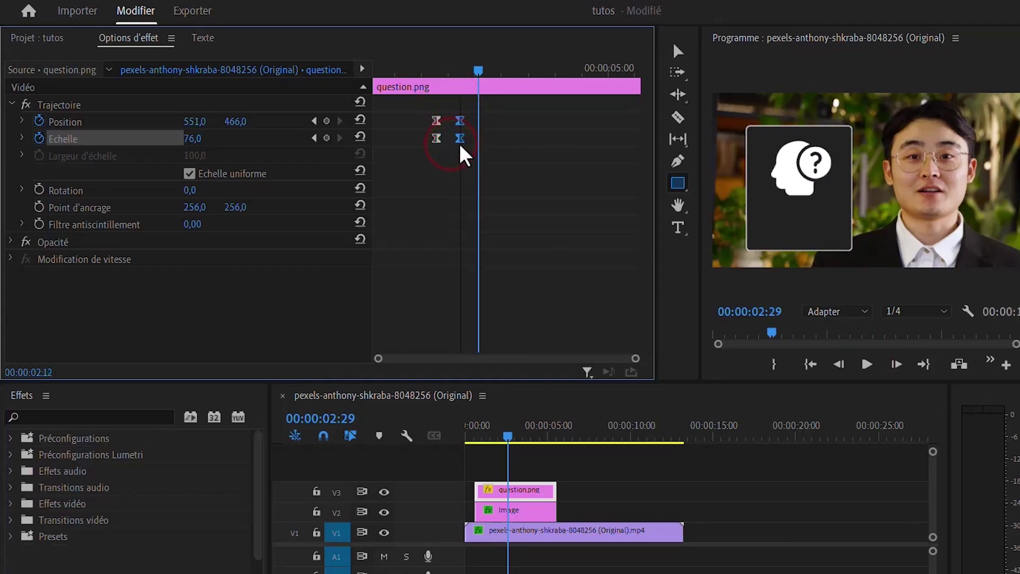
pyautogui.click(429, 70)
pyautogui.click(866, 364)
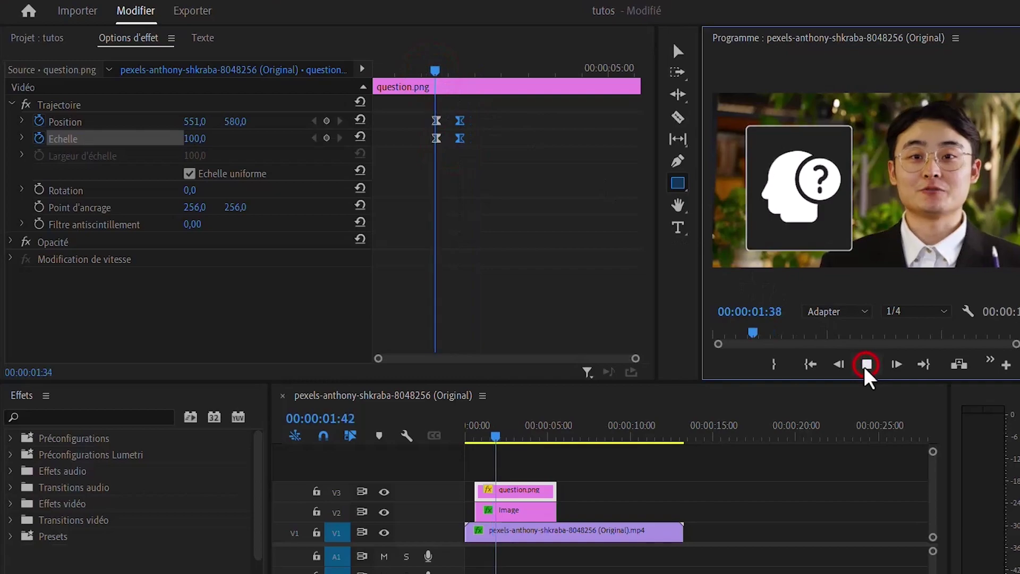
pyautogui.click(866, 364)
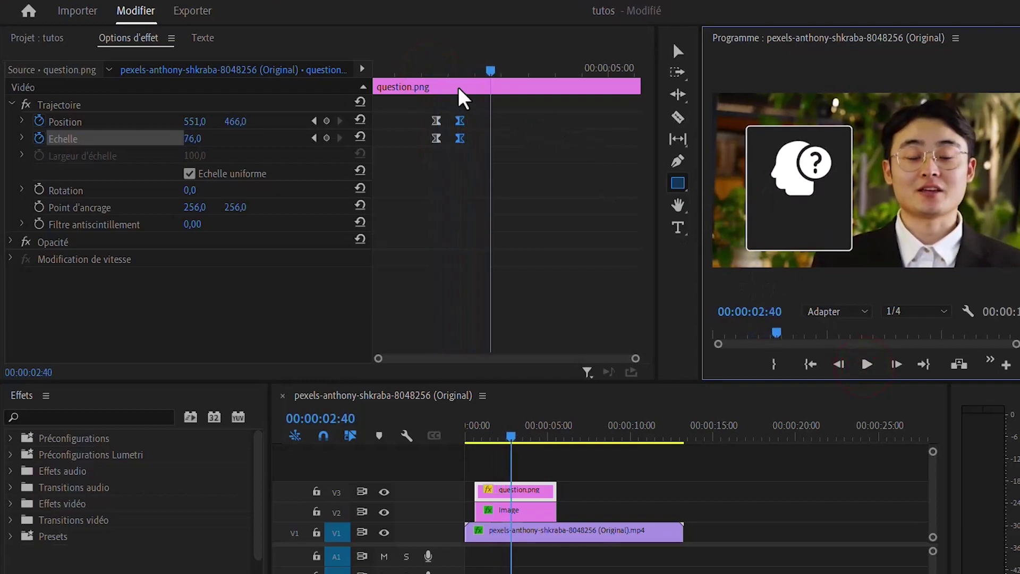
# Play back the combined rectangle and icon animation from the start of the graphic clips.
pyautogui.moveTo(439, 70); pyautogui.dragTo(422, 70)
pyautogui.moveTo(360, 72); pyautogui.dragTo(366, 72)
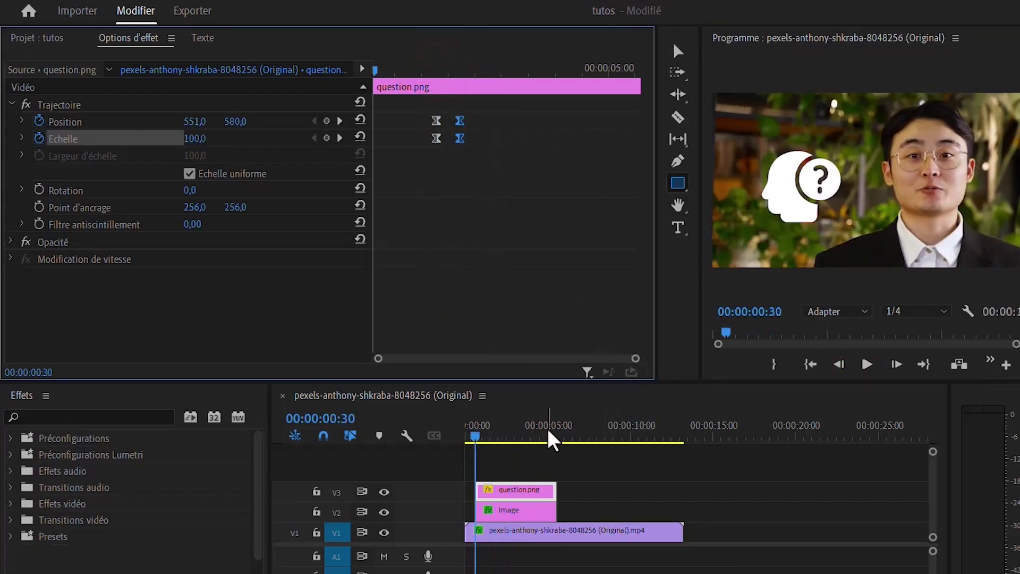
pyautogui.click(865, 363)
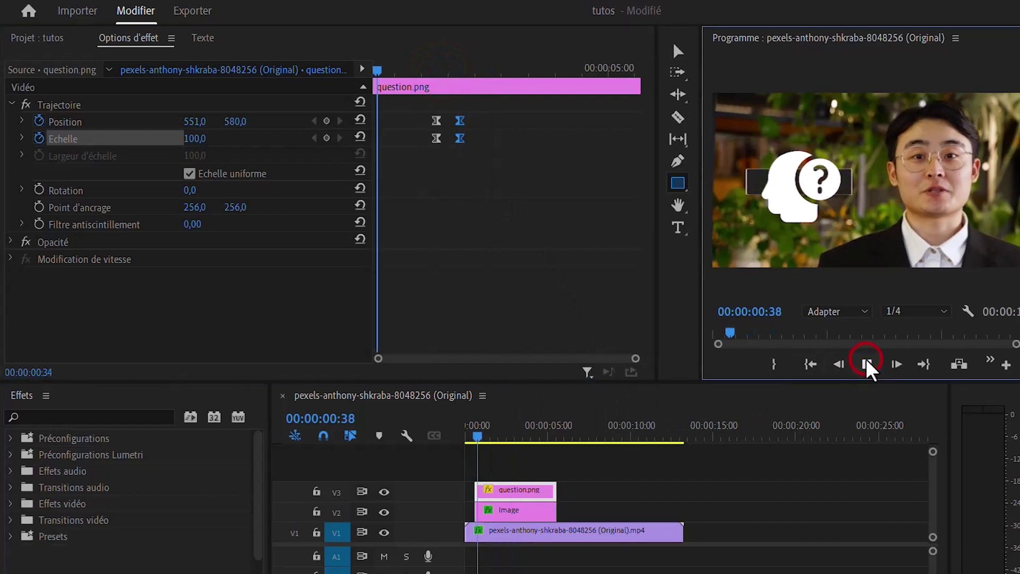
pyautogui.click(866, 364)
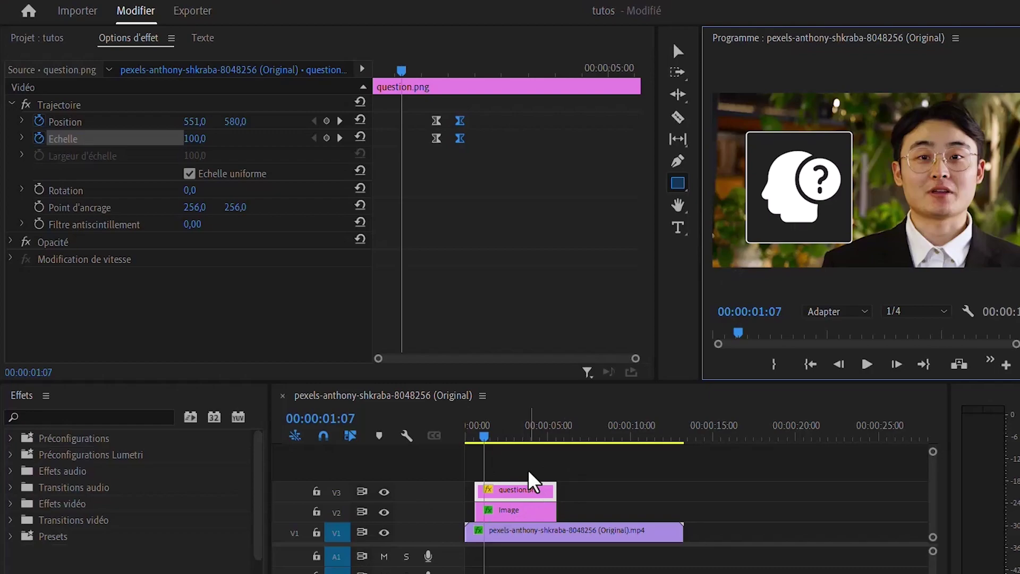
# Find the Recadrage video effect by searching for reca and apply it to the question.png clip.
pyautogui.click(34, 413)
pyautogui.write('re')
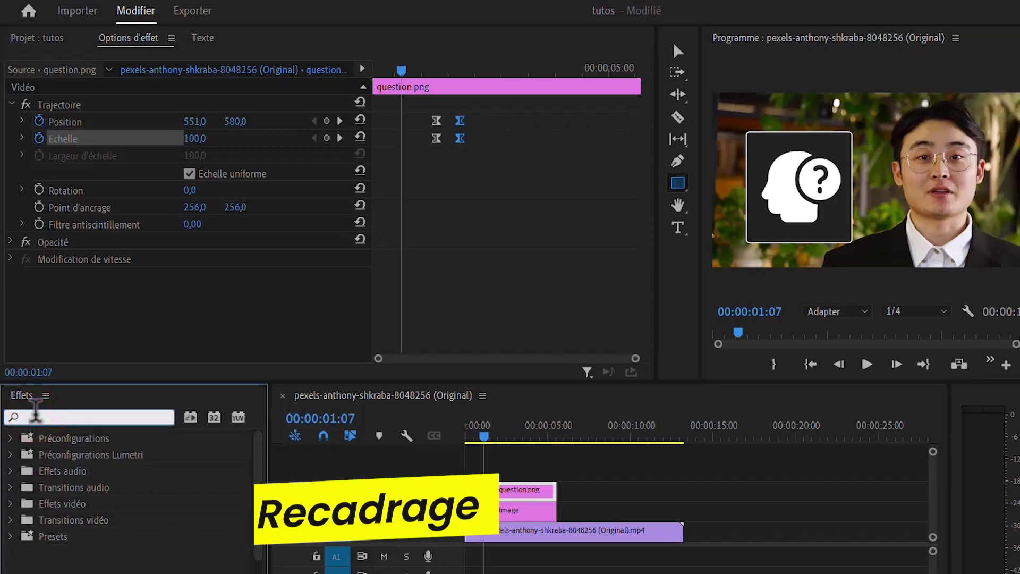
pyautogui.write('ca')
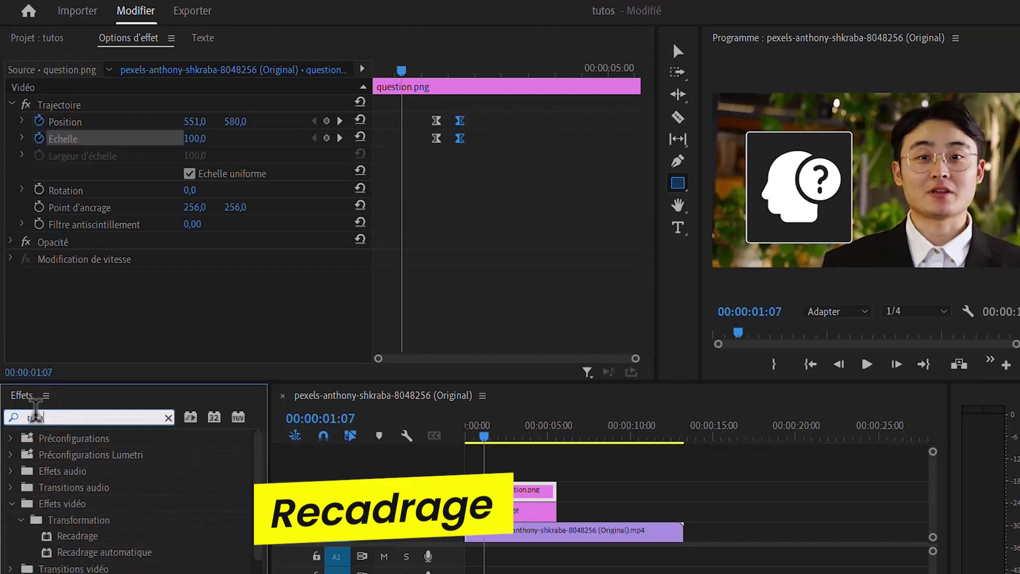
pyautogui.moveTo(74, 537); pyautogui.dragTo(516, 498)
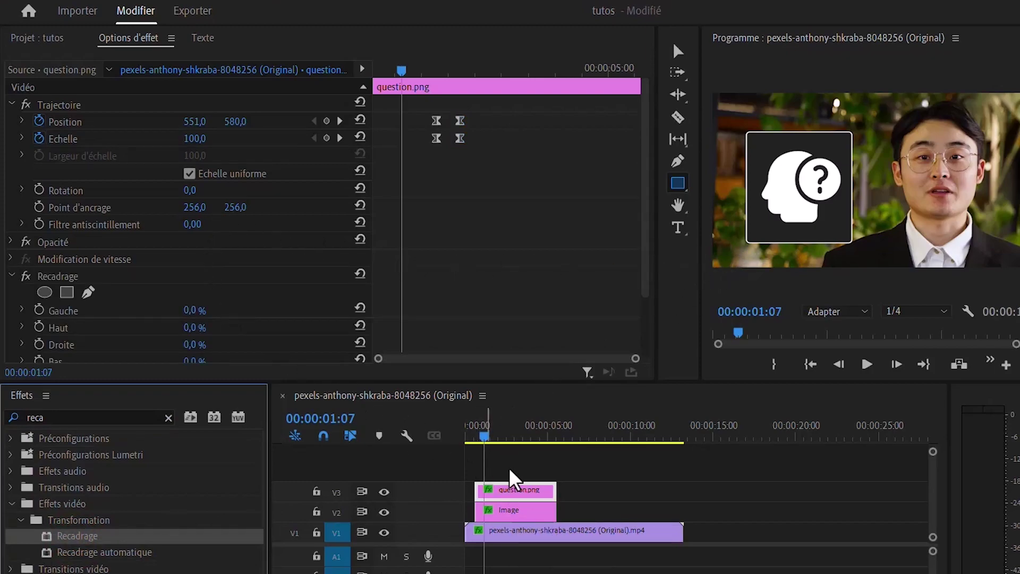
# At 00:00:01:03, once the rectangle is open, add Haut and Bas keyframes at 0,0 % to question.png's Recadrage effect.
pyautogui.click(480, 431)
pyautogui.moveTo(482, 431); pyautogui.dragTo(475, 429)
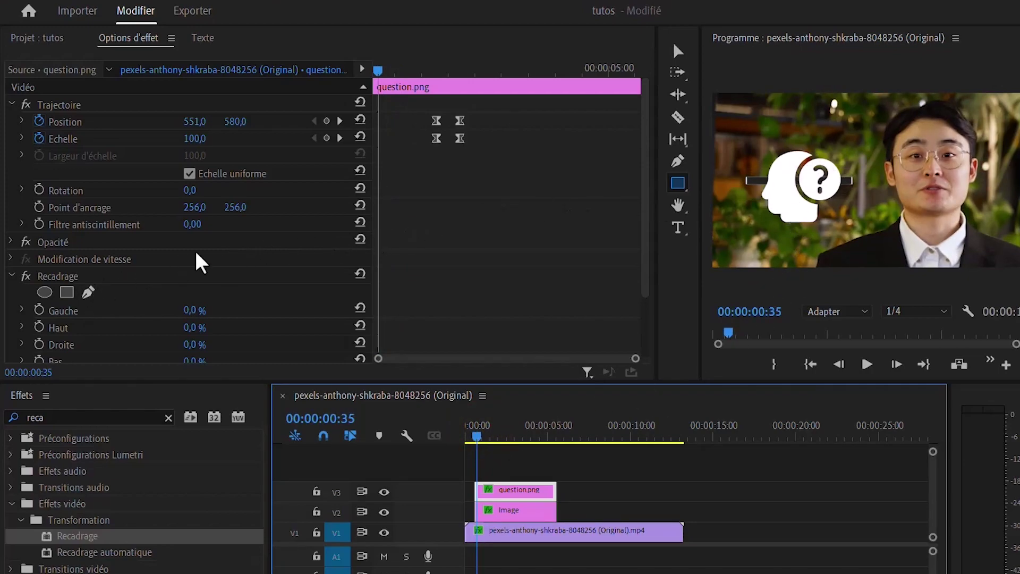
pyautogui.scroll(-2, 296, 266)
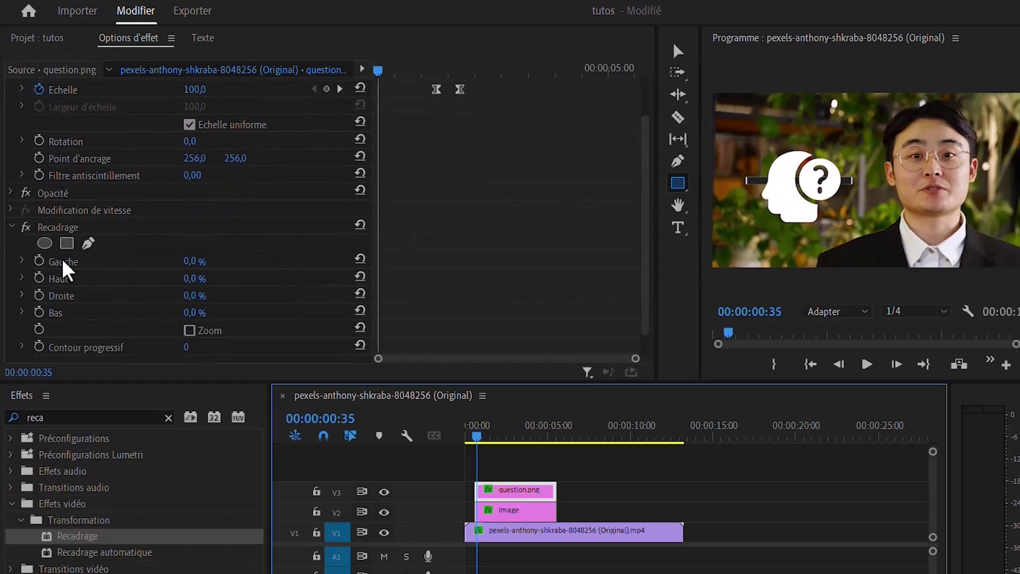
pyautogui.click(56, 227)
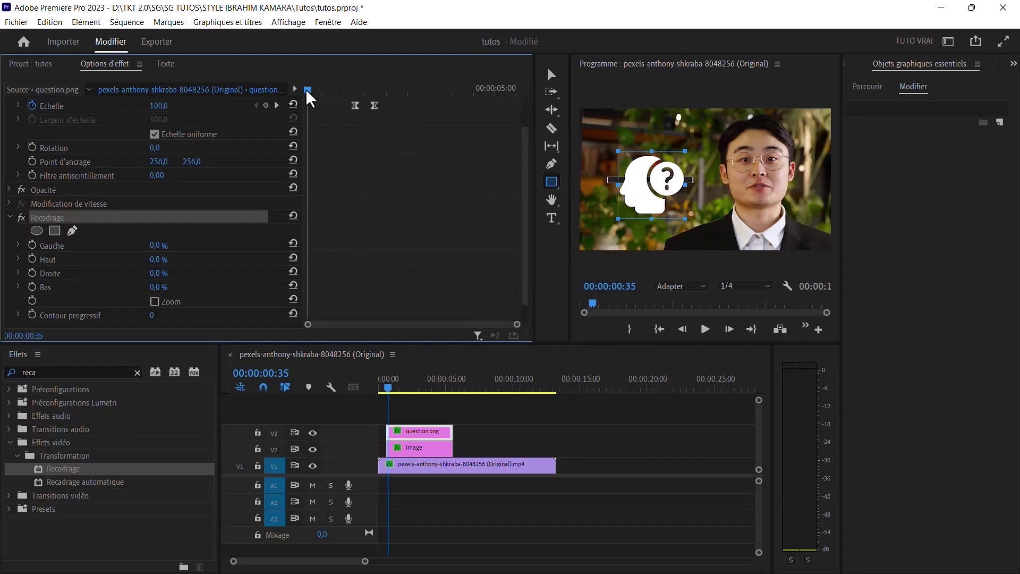
pyautogui.moveTo(308, 91); pyautogui.dragTo(325, 91)
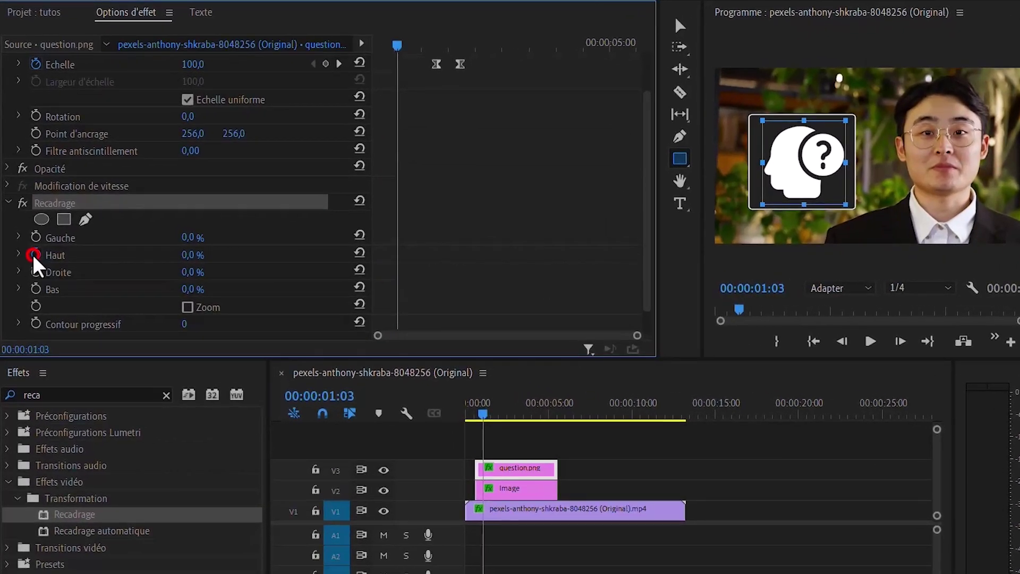
pyautogui.click(35, 254)
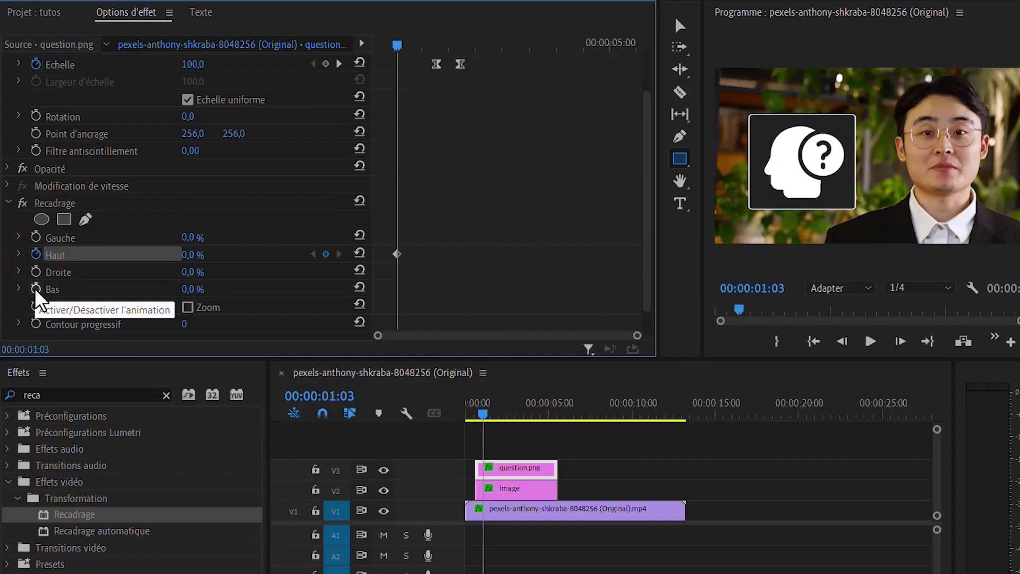
pyautogui.click(36, 290)
# At 00:00:00:32, crop the icon from above to 44,7 % and from below until it is hidden on the rectangle's closed line.
pyautogui.moveTo(398, 46); pyautogui.dragTo(378, 59)
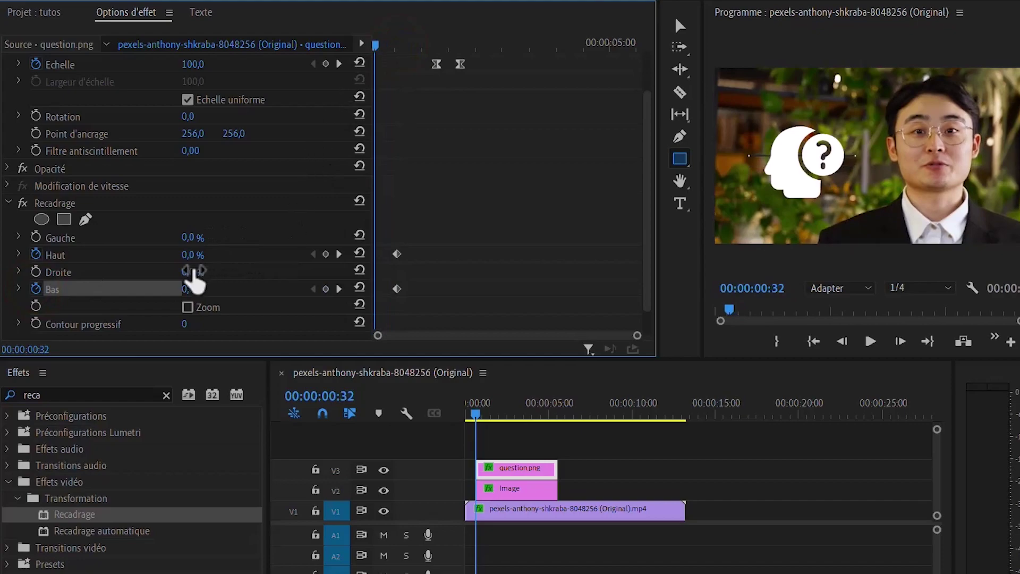
pyautogui.click(66, 204)
pyautogui.moveTo(803, 111); pyautogui.dragTo(803, 161)
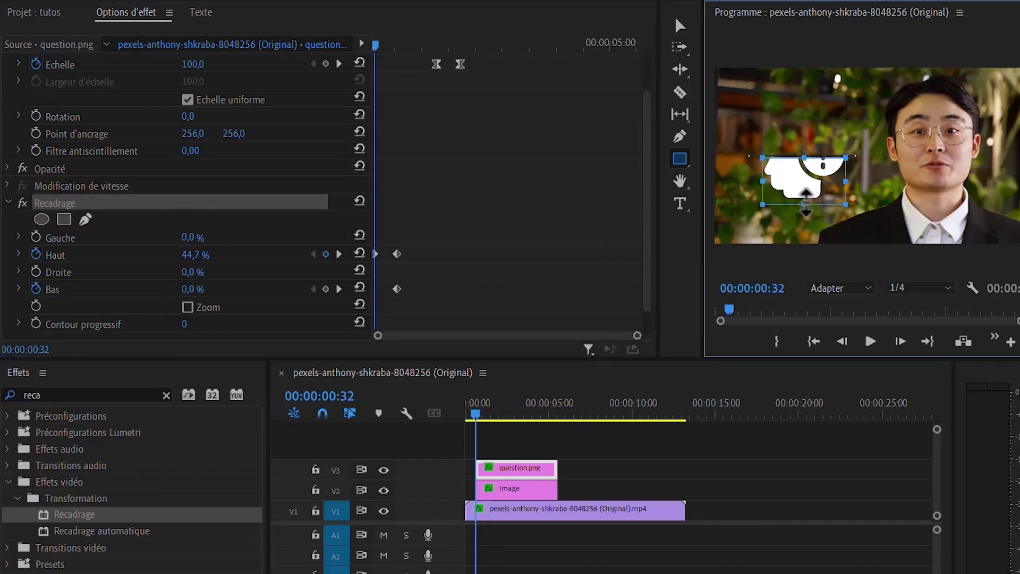
pyautogui.moveTo(806, 207); pyautogui.dragTo(804, 155)
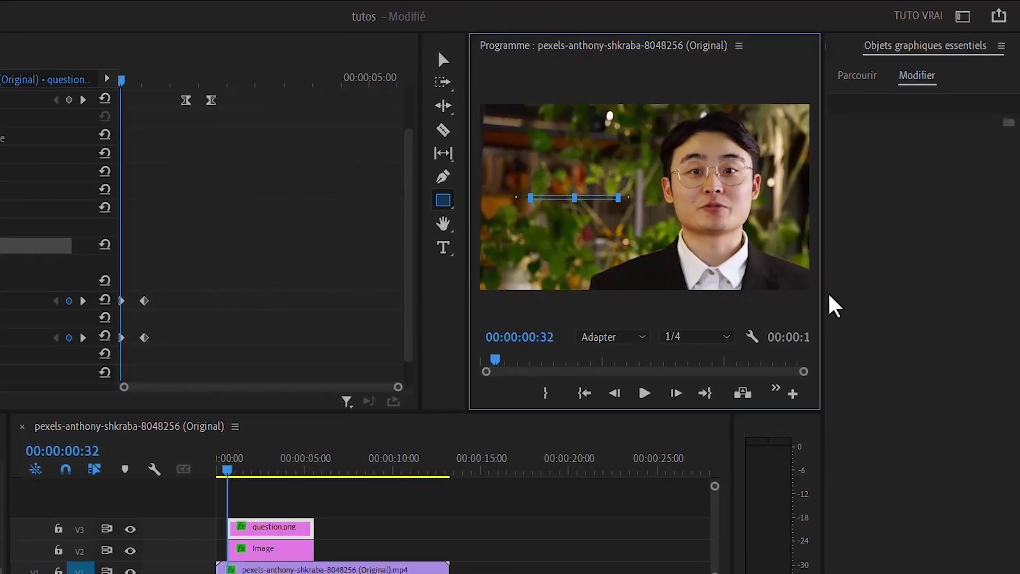
# At 00:00:00:35, tighten the icon's top and bottom crop to fit inside the rectangle's narrow opening, checking at 75 % preview zoom.
pyautogui.moveTo(823, 282); pyautogui.dragTo(881, 275)
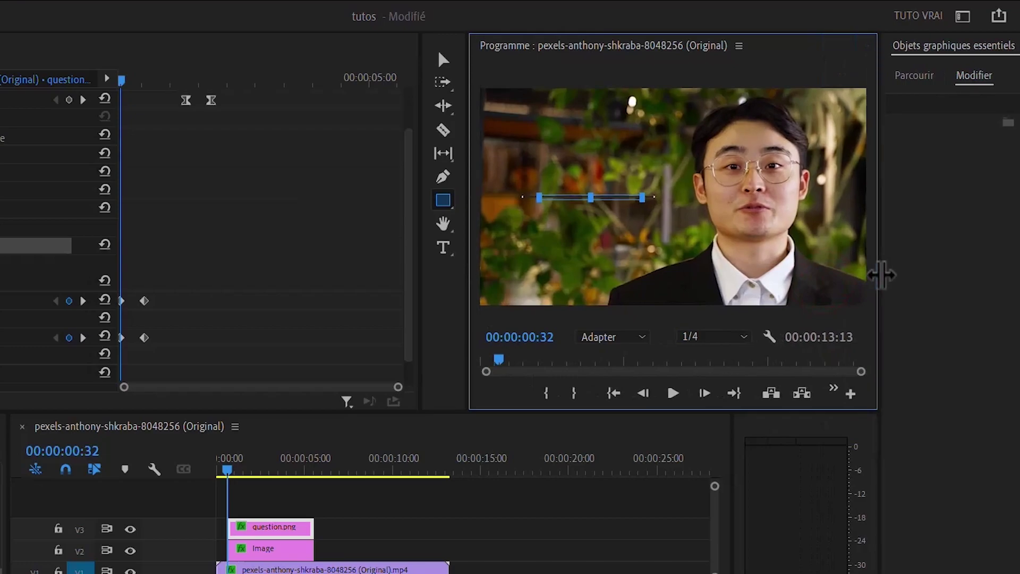
pyautogui.click(631, 337)
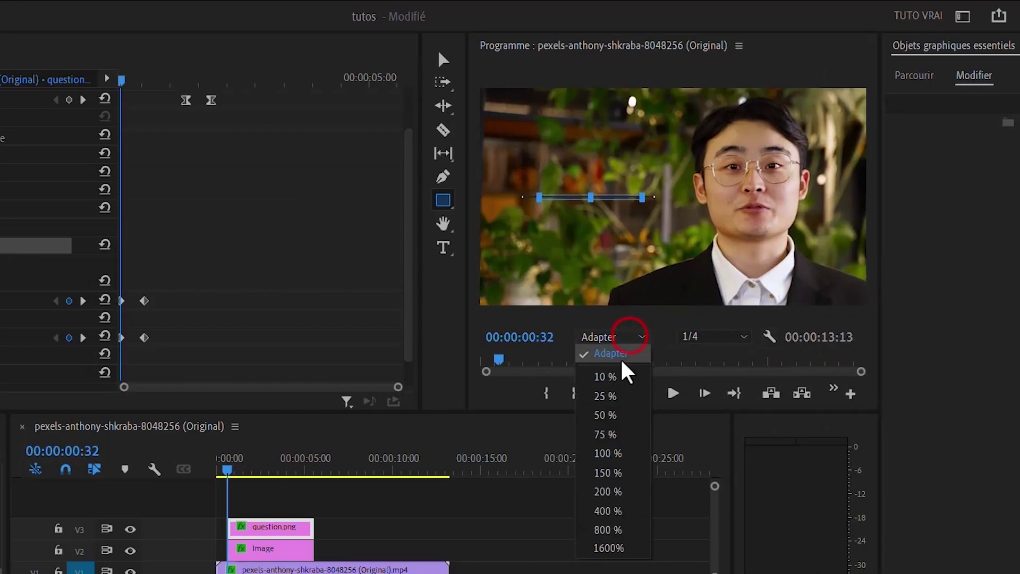
pyautogui.click(605, 434)
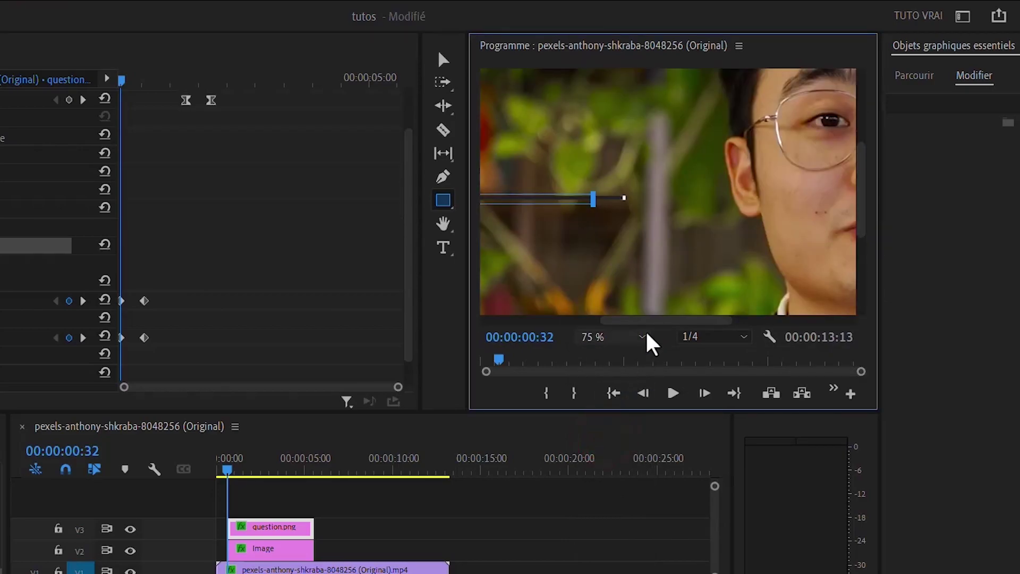
pyautogui.moveTo(648, 321); pyautogui.dragTo(585, 333)
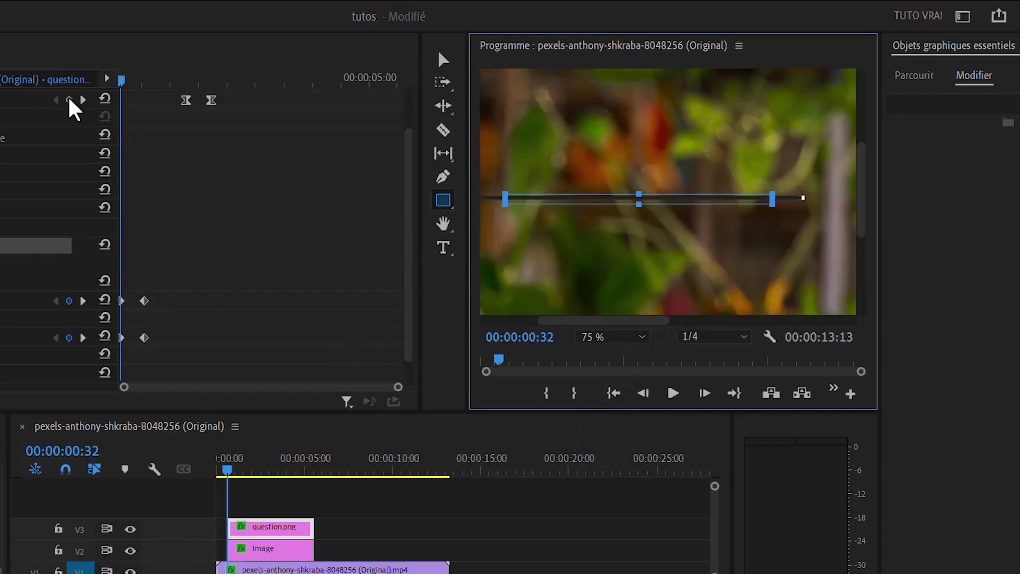
pyautogui.click(122, 80)
pyautogui.moveTo(122, 80); pyautogui.dragTo(127, 79)
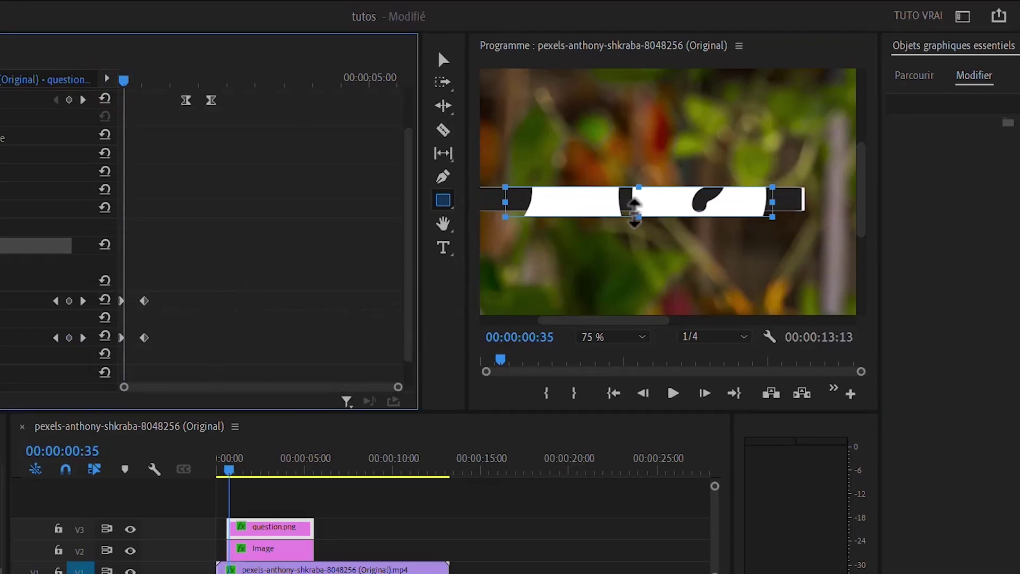
pyautogui.moveTo(636, 215)
pyautogui.mouseDown()
pyautogui.moveTo(638, 186)
pyautogui.moveTo(639, 208)
pyautogui.mouseUp()
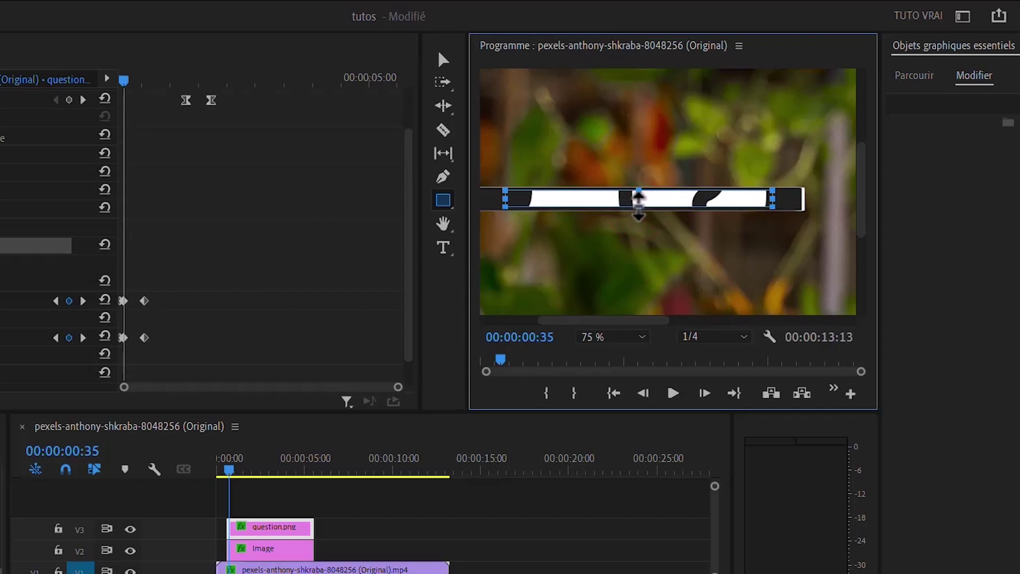
pyautogui.click(601, 338)
pyautogui.click(610, 353)
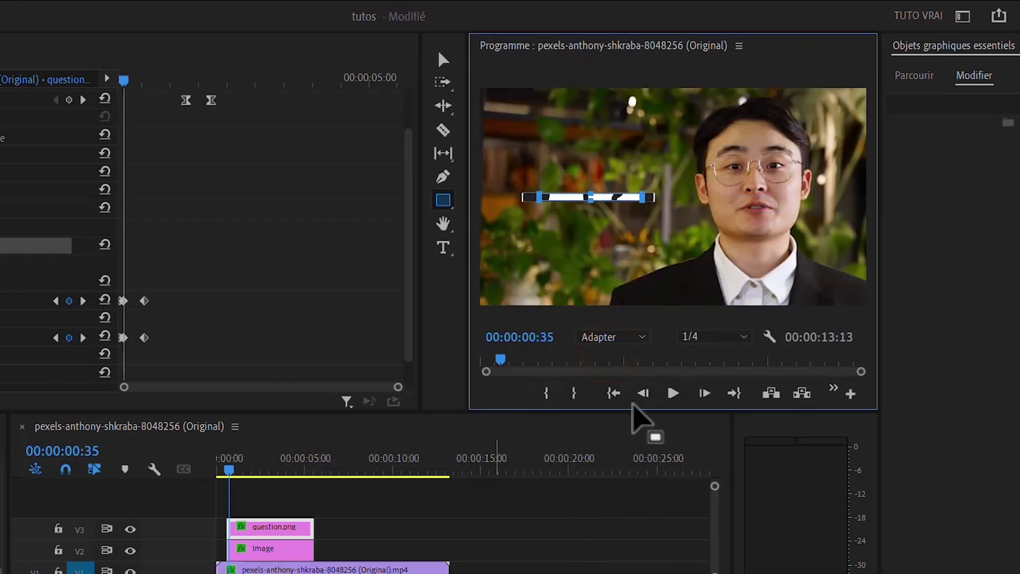
# Play back the cropped icon reveal from the start of the sequence, stopping at 00:00:02:32.
pyautogui.click(587, 564)
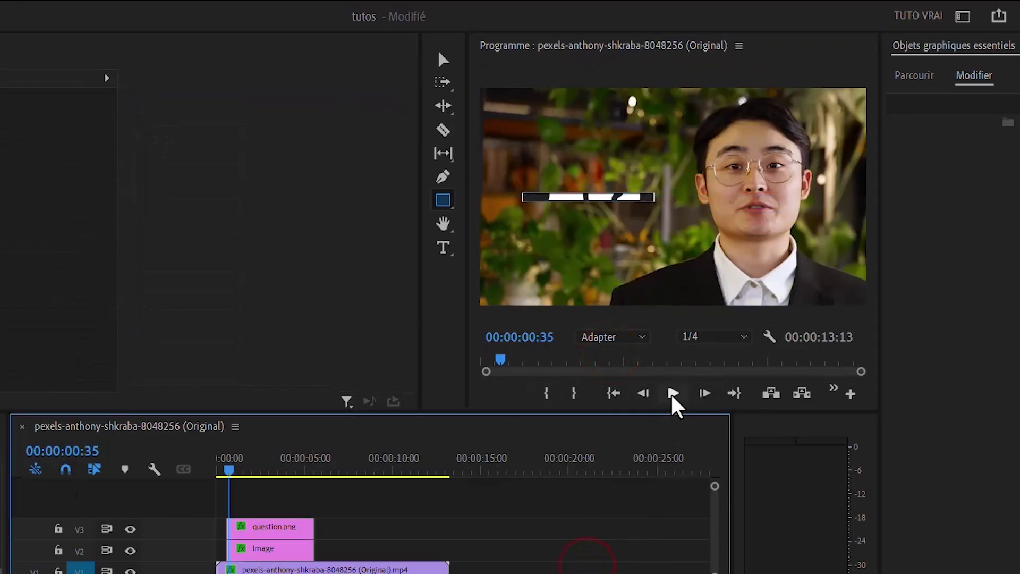
pyautogui.click(218, 469)
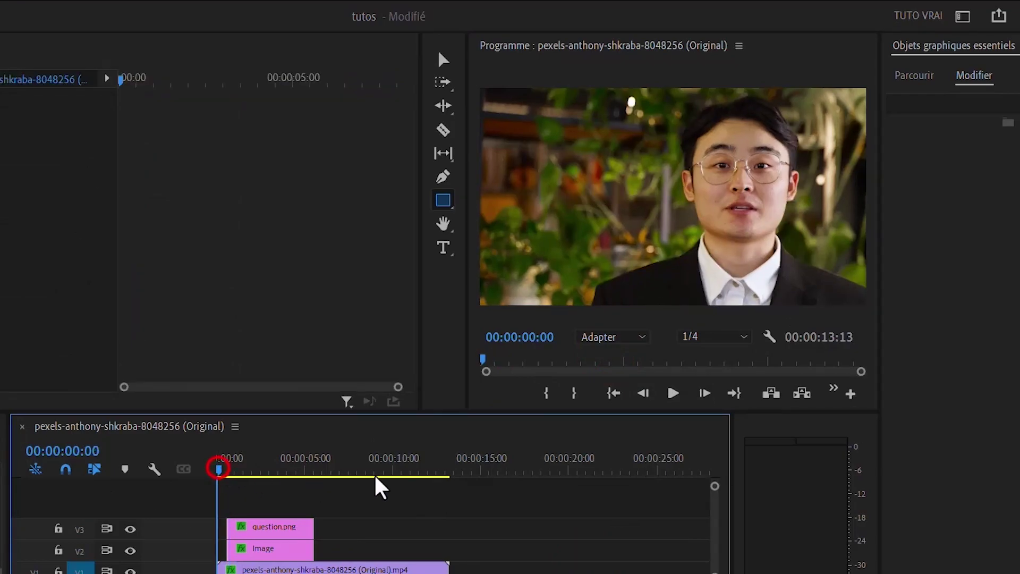
pyautogui.click(672, 394)
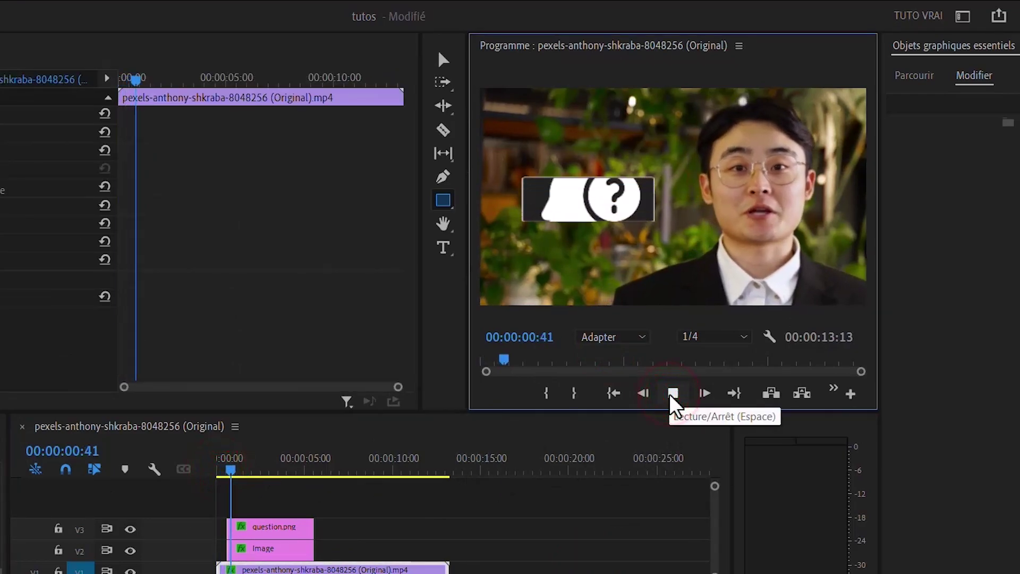
pyautogui.click(672, 394)
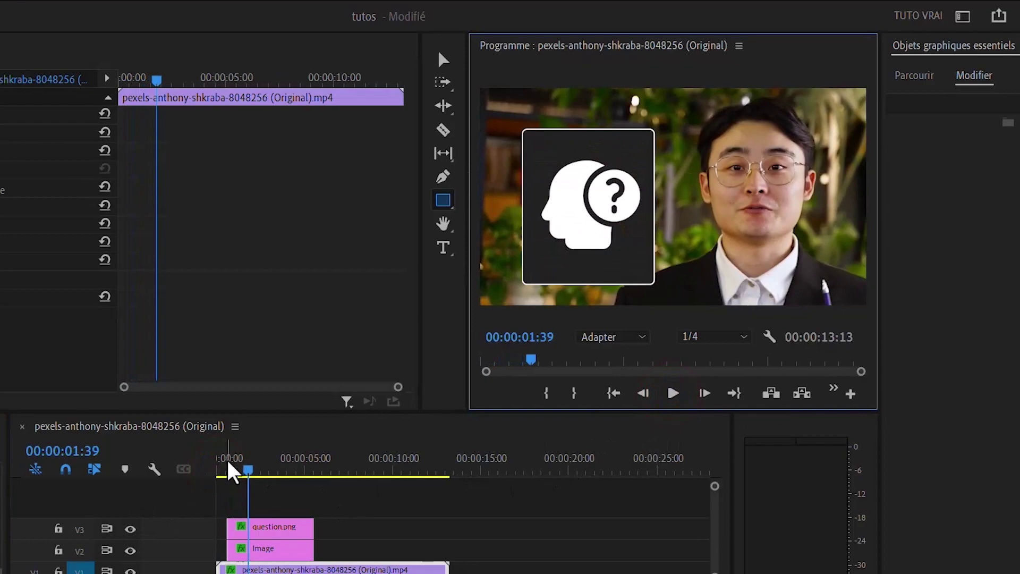
pyautogui.click(231, 467)
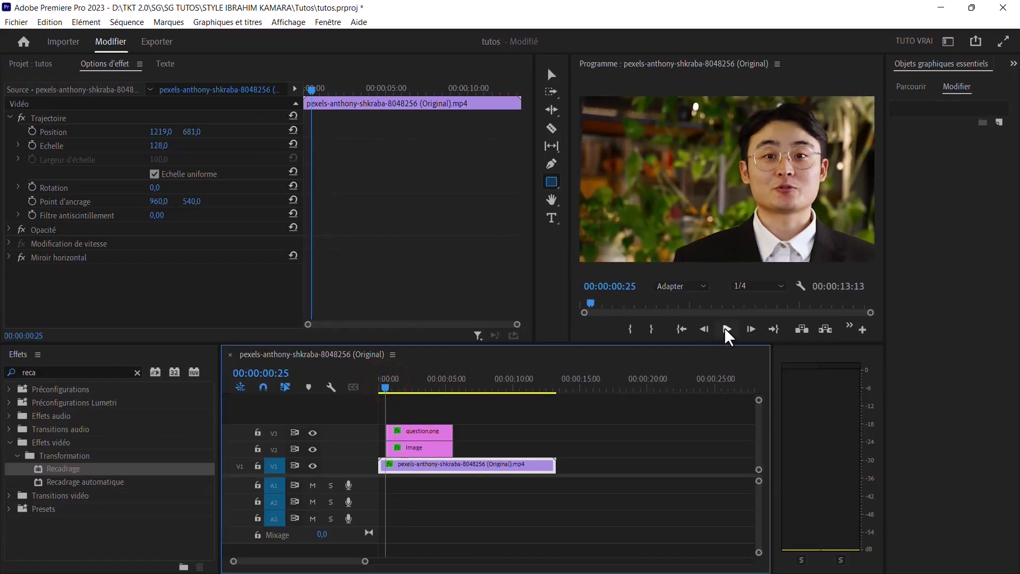
pyautogui.click(690, 375)
pyautogui.click(726, 331)
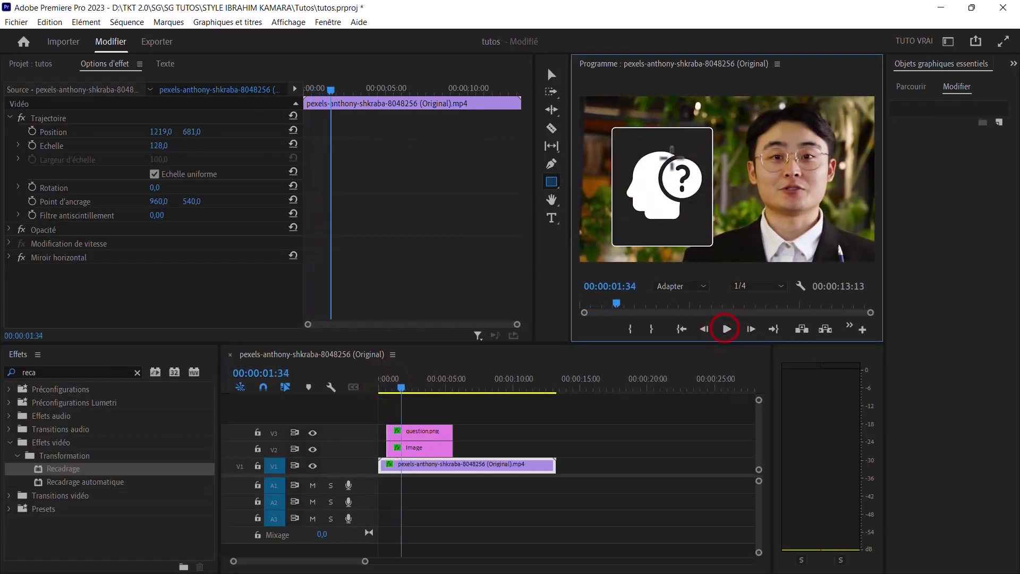
pyautogui.click(727, 331)
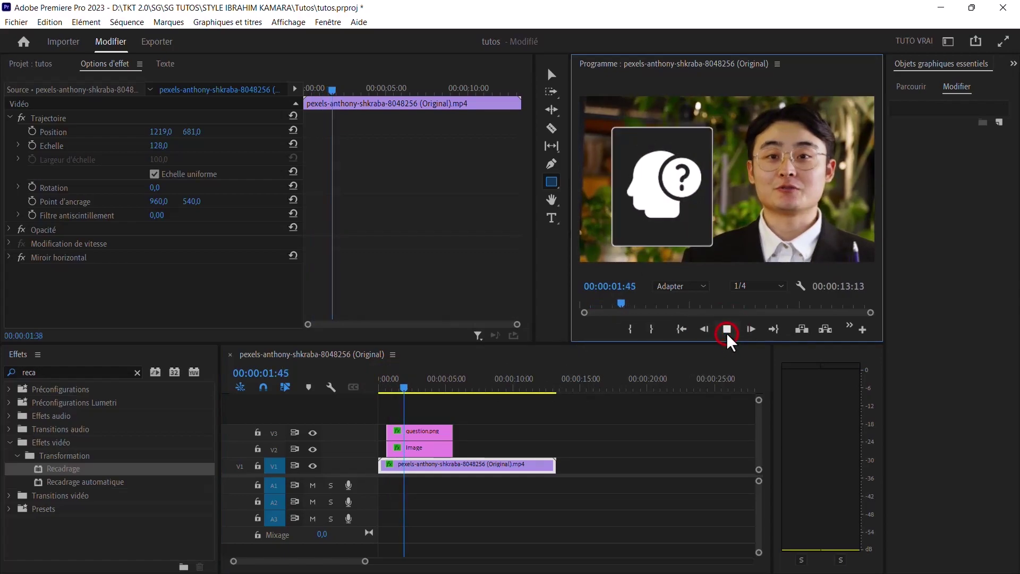
pyautogui.click(727, 330)
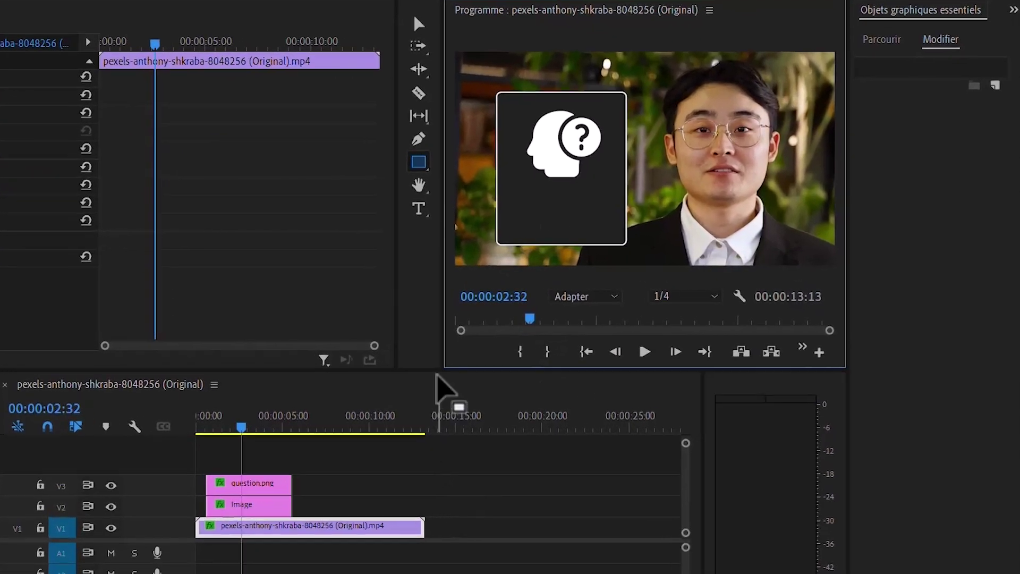
# At 00:00:02:32, add the two-line text "MONTER COMME / UN PRO" below the icon.
pyautogui.click(419, 208)
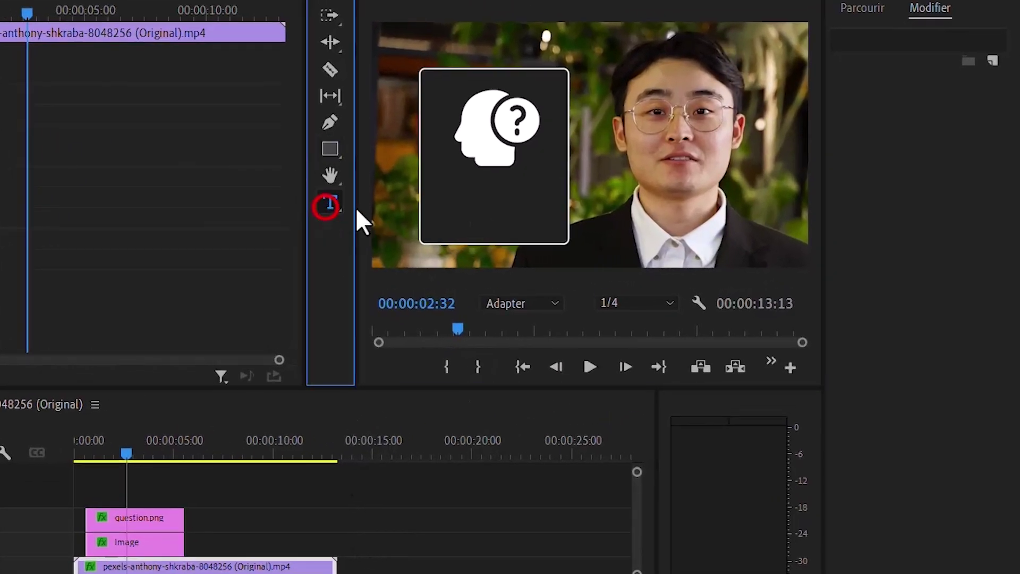
pyautogui.click(441, 196)
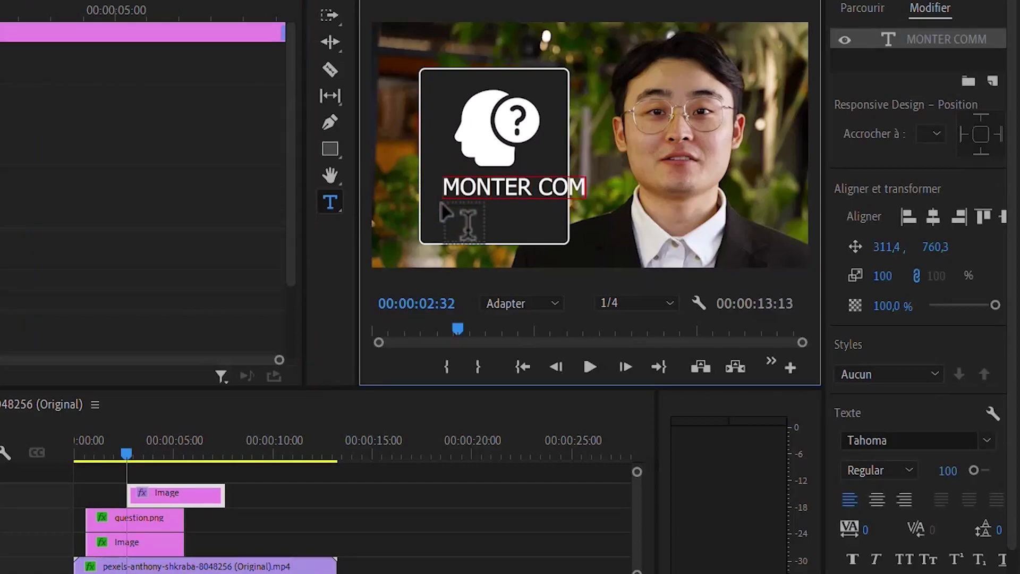
pyautogui.write('ME')
pyautogui.press('Return')
pyautogui.write('U')
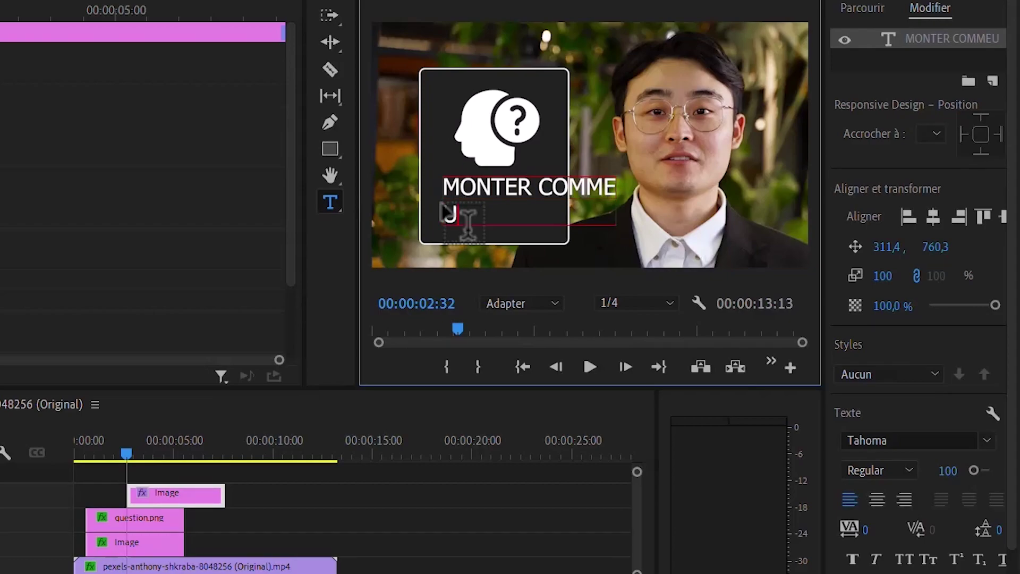
pyautogui.write('N PRO')
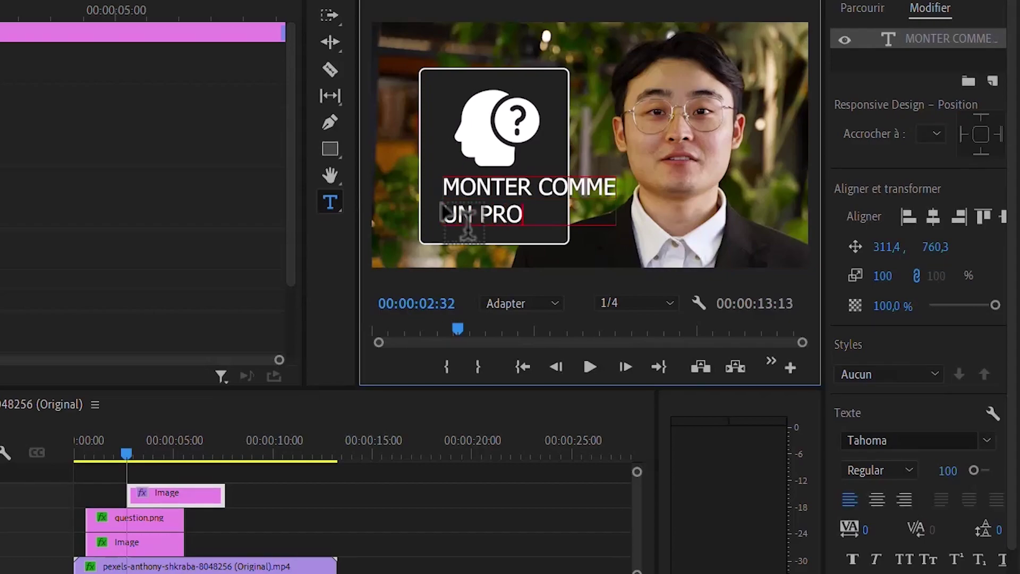
# Centre-align the whole "MONTER COMME / UN PRO" text and set its font to Gotham Rounded.
pyautogui.hotkey('ctrl', 'a')
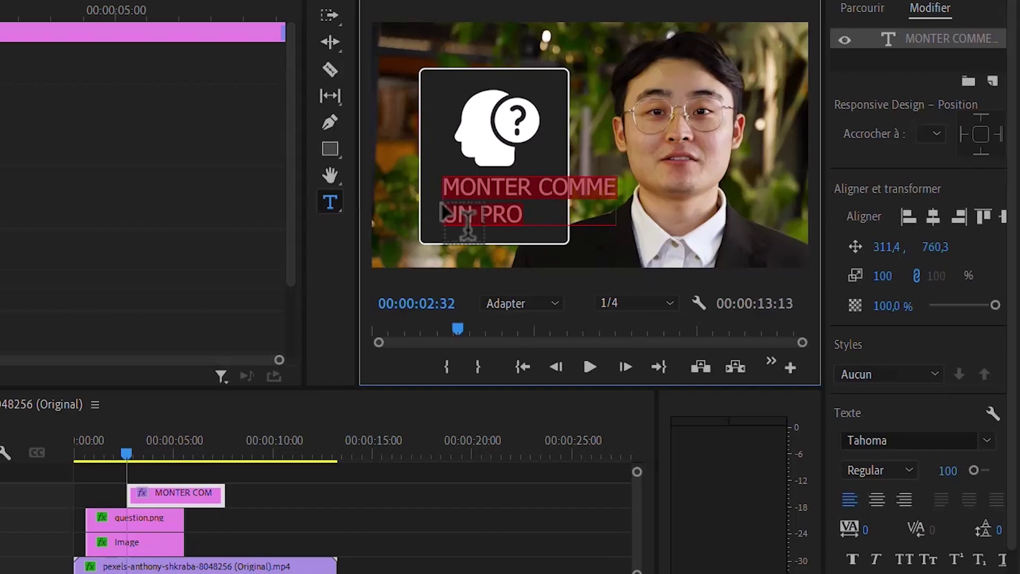
pyautogui.click(877, 498)
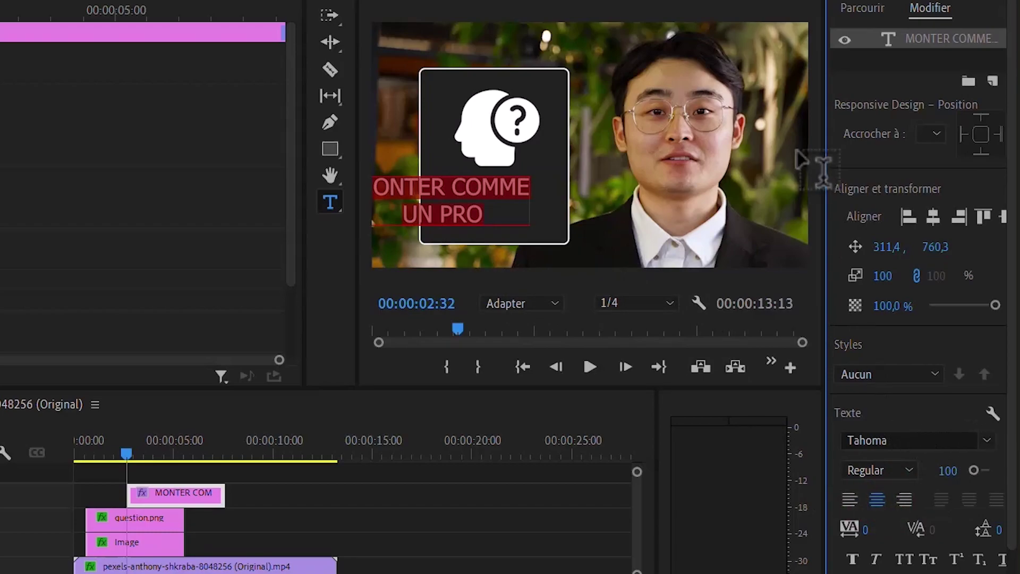
pyautogui.moveTo(823, 324); pyautogui.dragTo(807, 313)
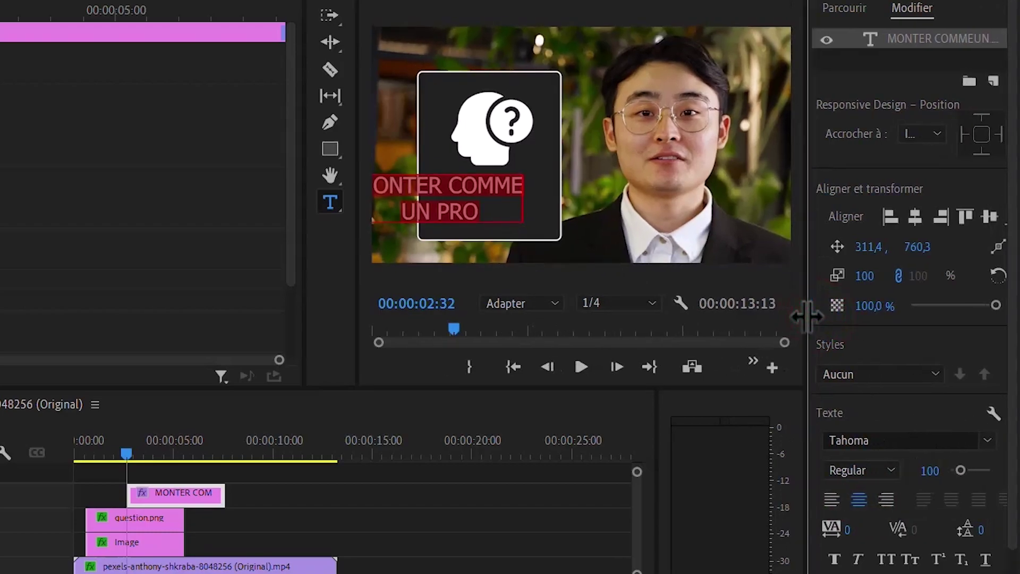
pyautogui.click(904, 439)
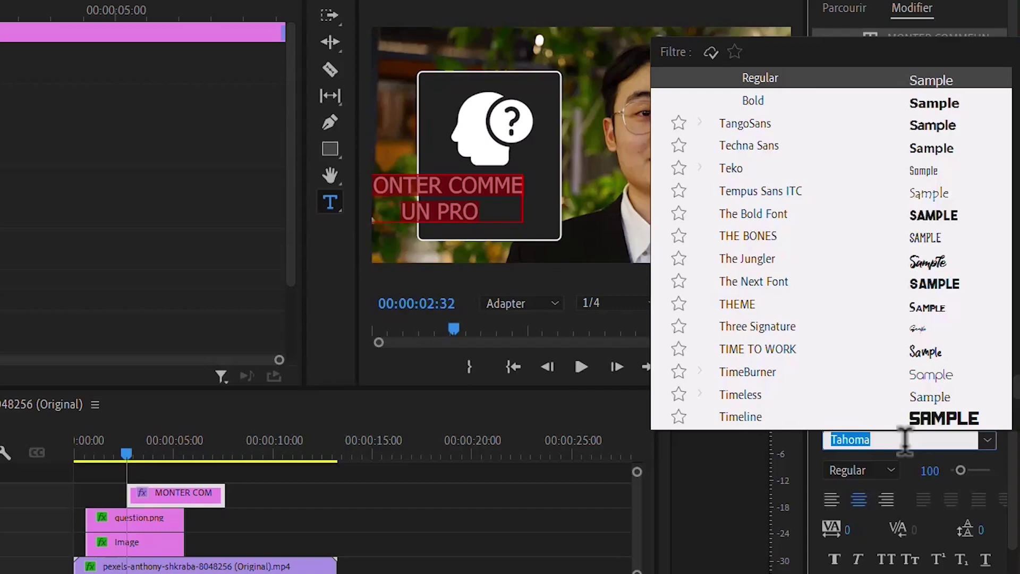
pyautogui.write('gotham')
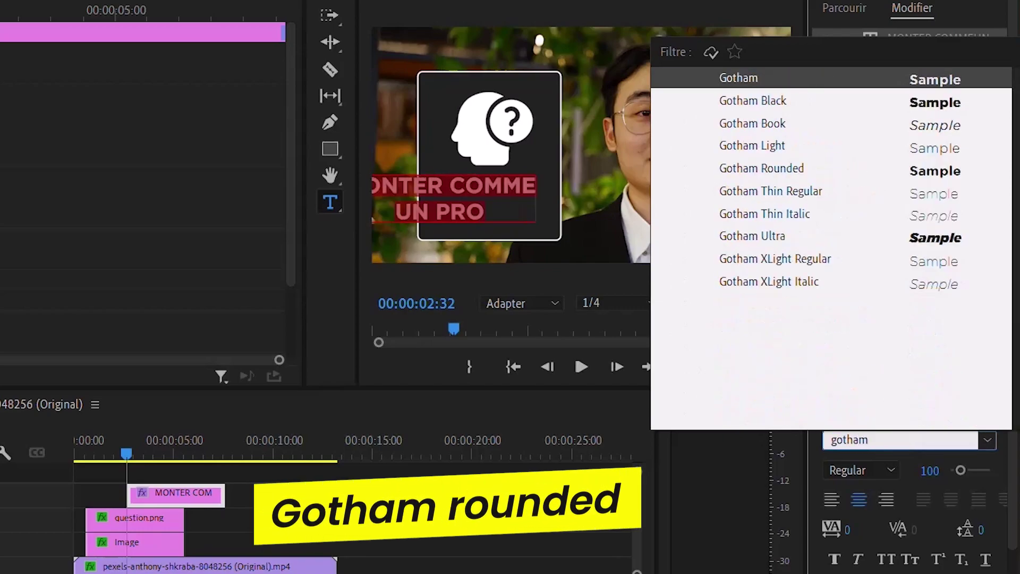
pyautogui.click(772, 168)
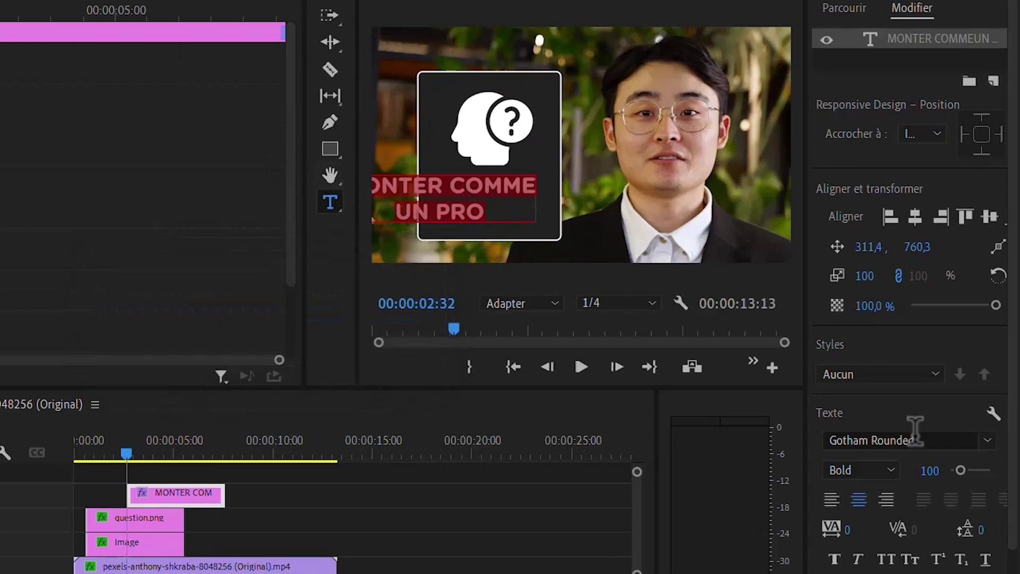
# Reduce the text size to 64 and place it under the icon with vector motion position 1191,0 / 574,0, checking other frames.
pyautogui.click(935, 470)
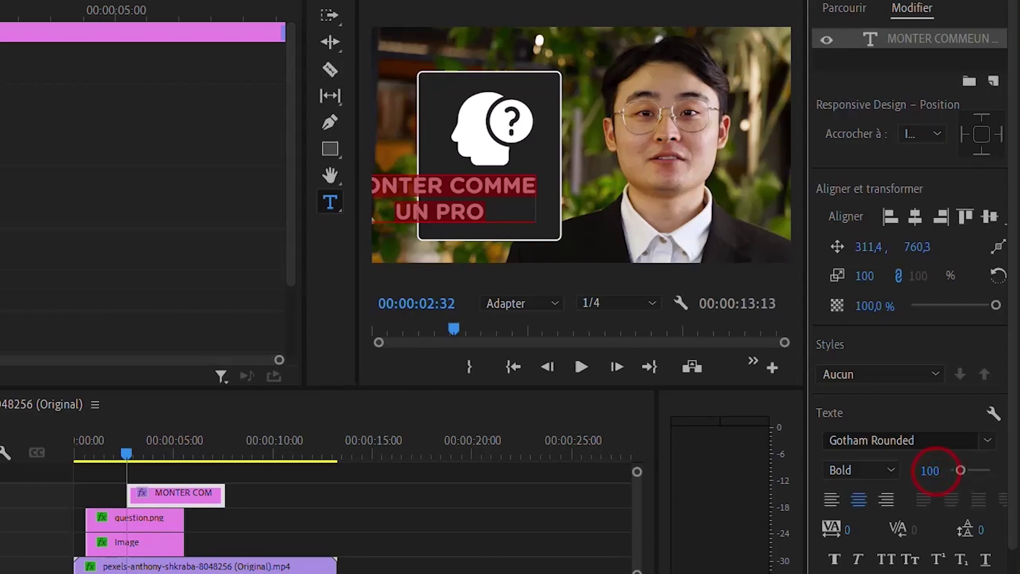
pyautogui.moveTo(935, 471); pyautogui.dragTo(915, 470)
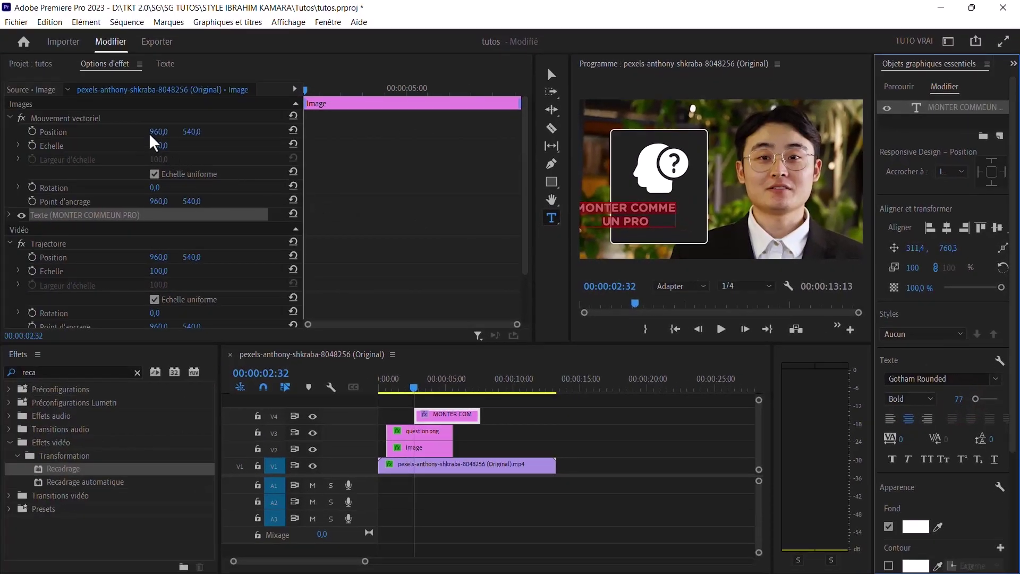
pyautogui.moveTo(154, 132); pyautogui.dragTo(258, 132)
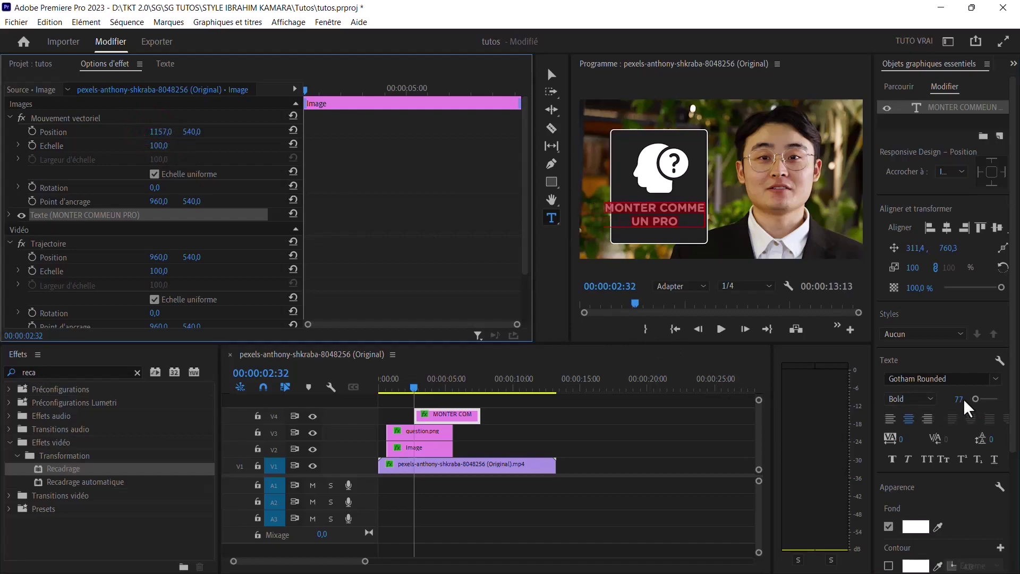
pyautogui.moveTo(963, 399); pyautogui.dragTo(956, 400)
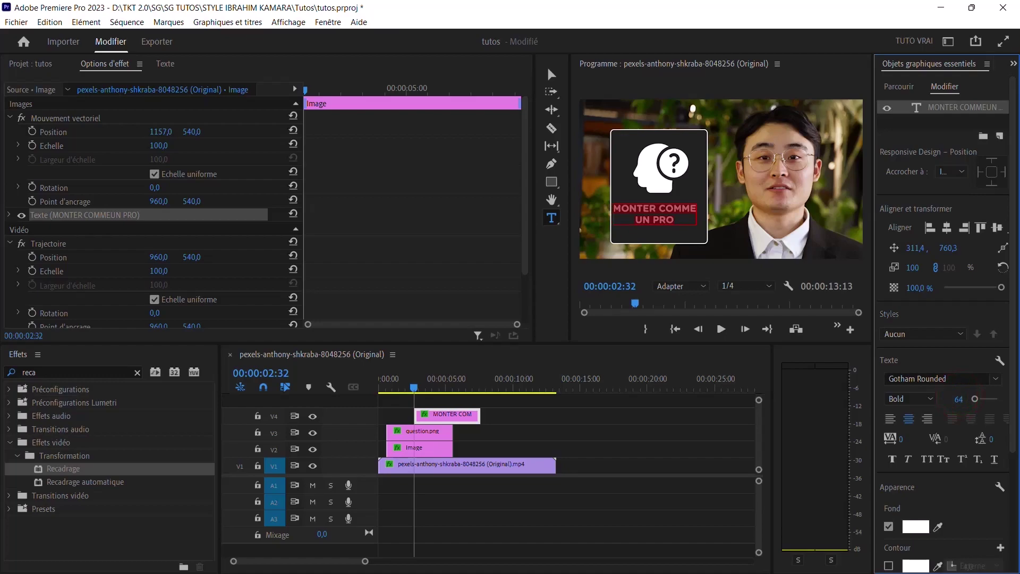
pyautogui.moveTo(161, 131)
pyautogui.mouseDown()
pyautogui.moveTo(208, 131)
pyautogui.moveTo(164, 132)
pyautogui.mouseUp()
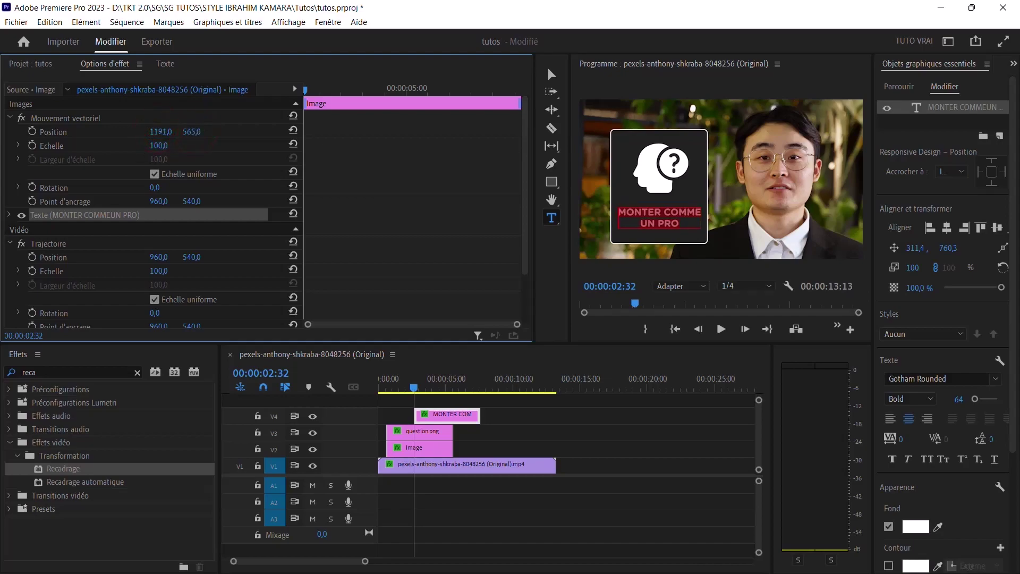
pyautogui.click(394, 387)
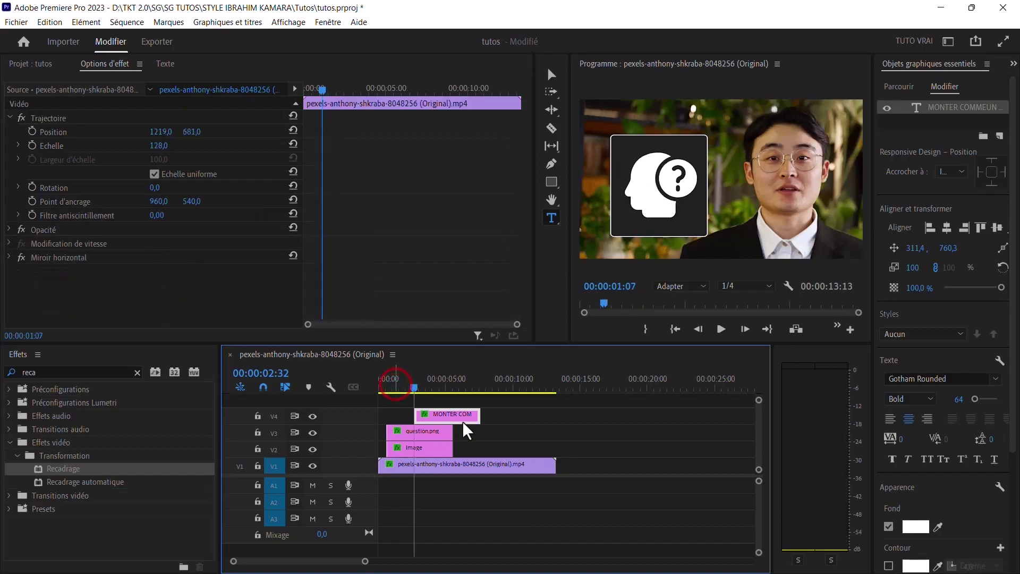
pyautogui.click(441, 386)
pyautogui.click(496, 454)
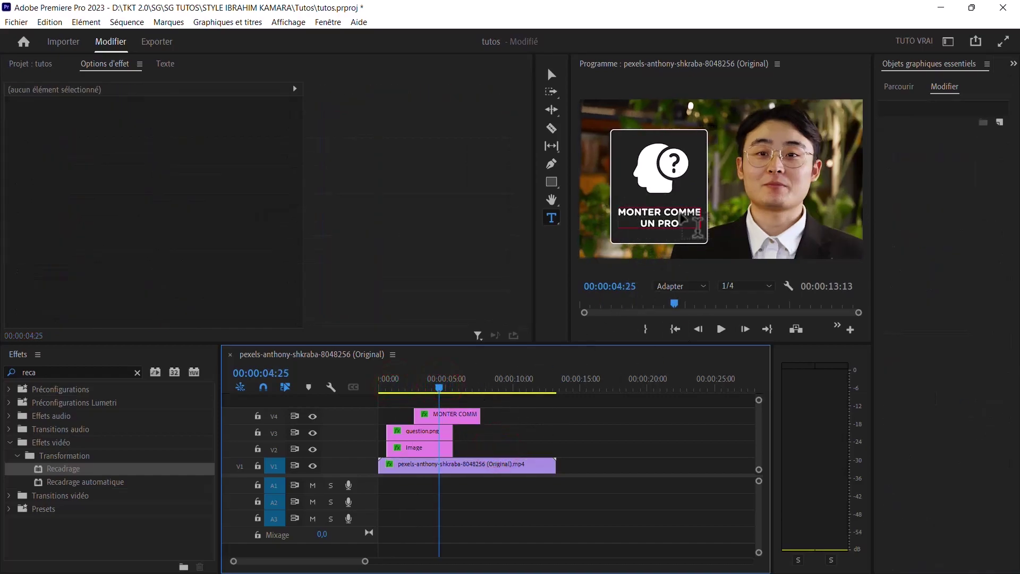
# Keyframe the text's vector position at 00:00:03:34 and lower it to Y 812,0 at 00:00:03:02, then preview the rise.
pyautogui.click(456, 420)
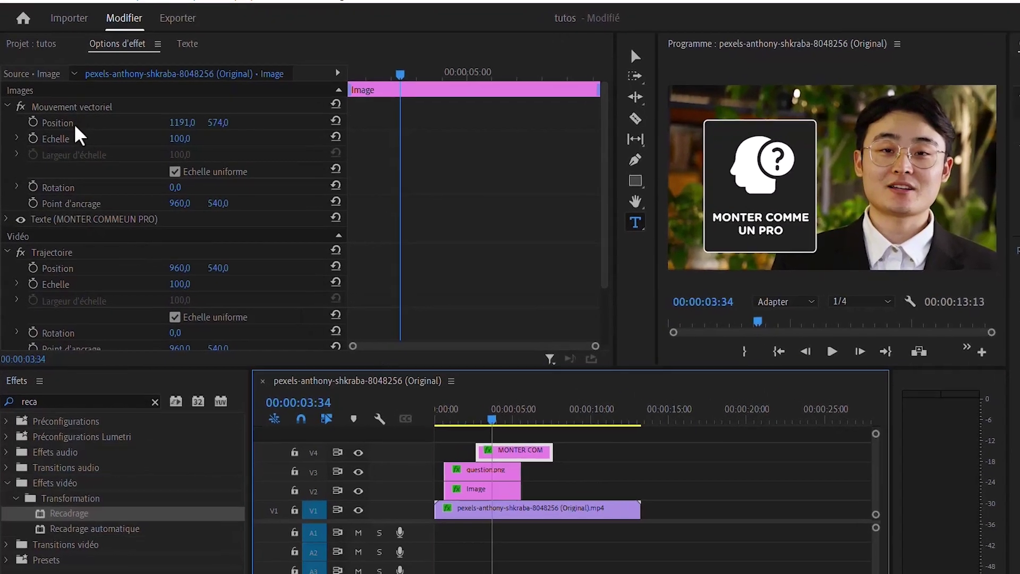
pyautogui.click(84, 130)
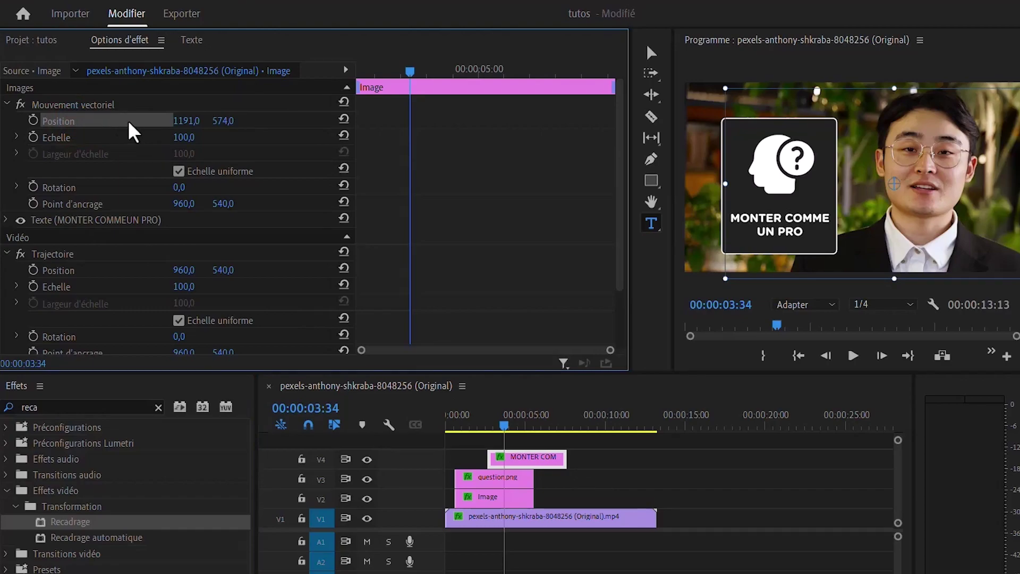
pyautogui.click(32, 121)
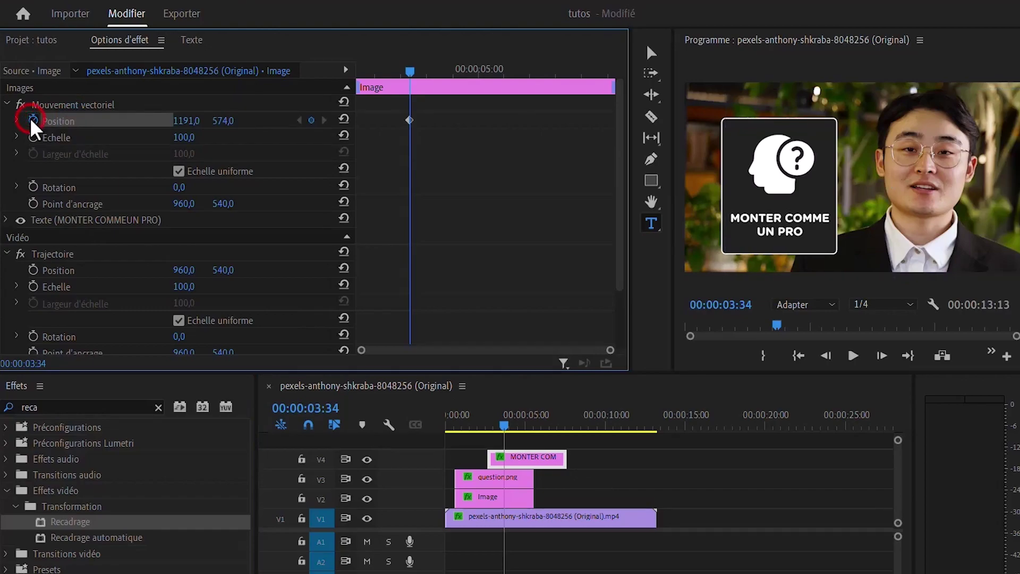
pyautogui.click(378, 71)
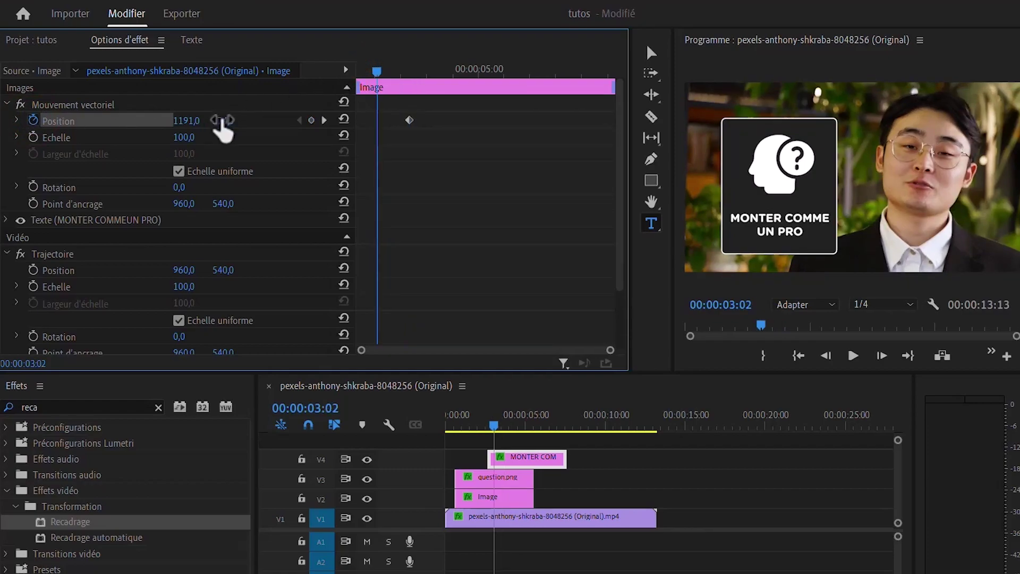
pyautogui.moveTo(222, 121); pyautogui.dragTo(226, 121)
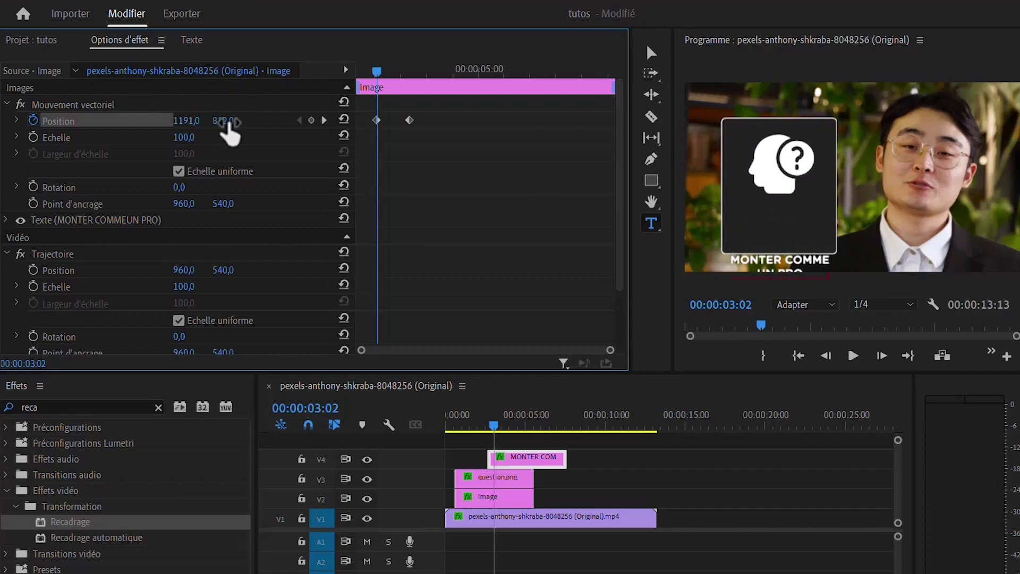
pyautogui.click(854, 355)
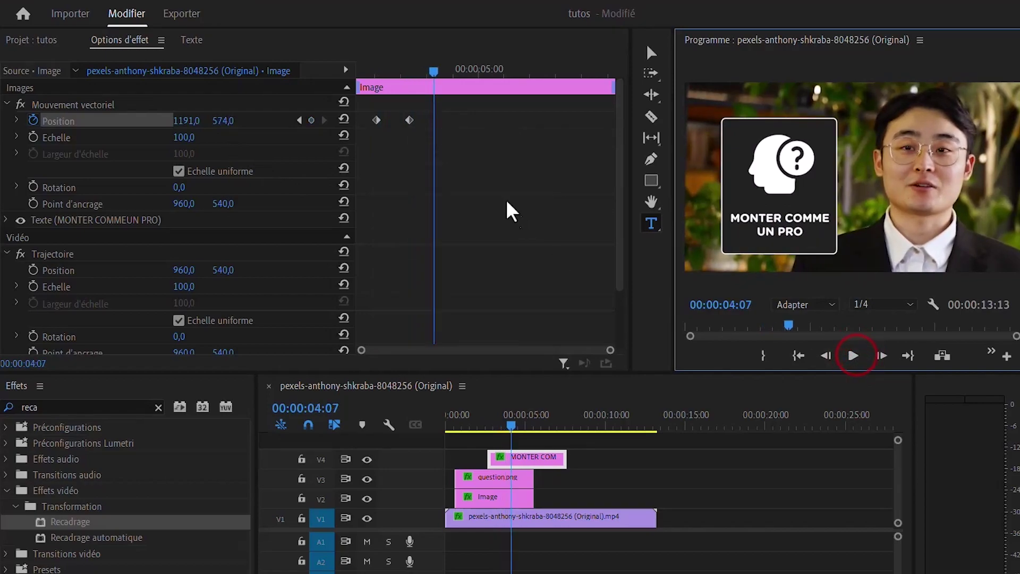
# Apply Dégressif and Progressif temporal interpolation to both text position keyframes and play back the motion from 00:00:02:39.
pyautogui.moveTo(369, 106); pyautogui.dragTo(420, 134)
pyautogui.rightClick(410, 121)
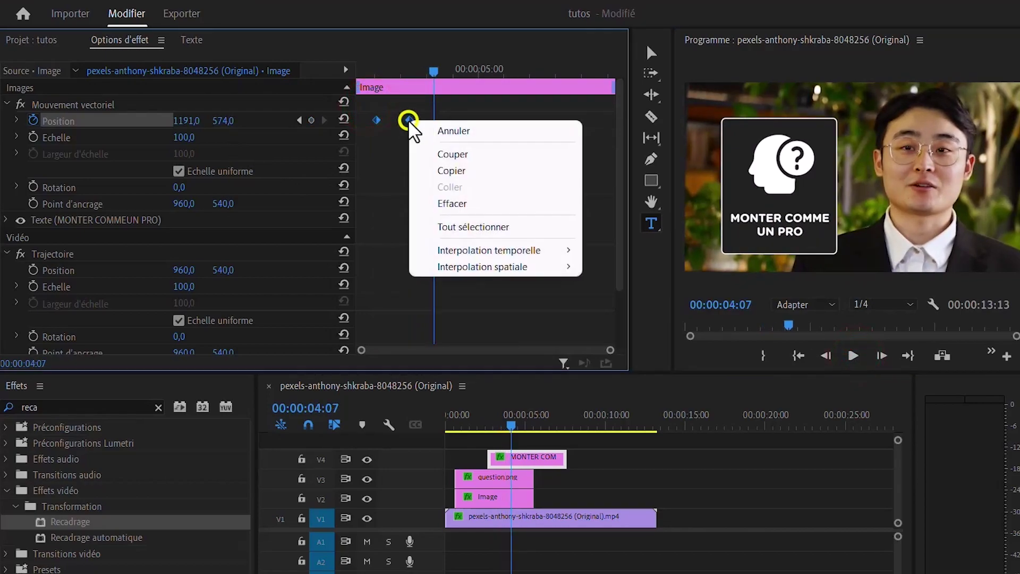
pyautogui.moveTo(526, 254)
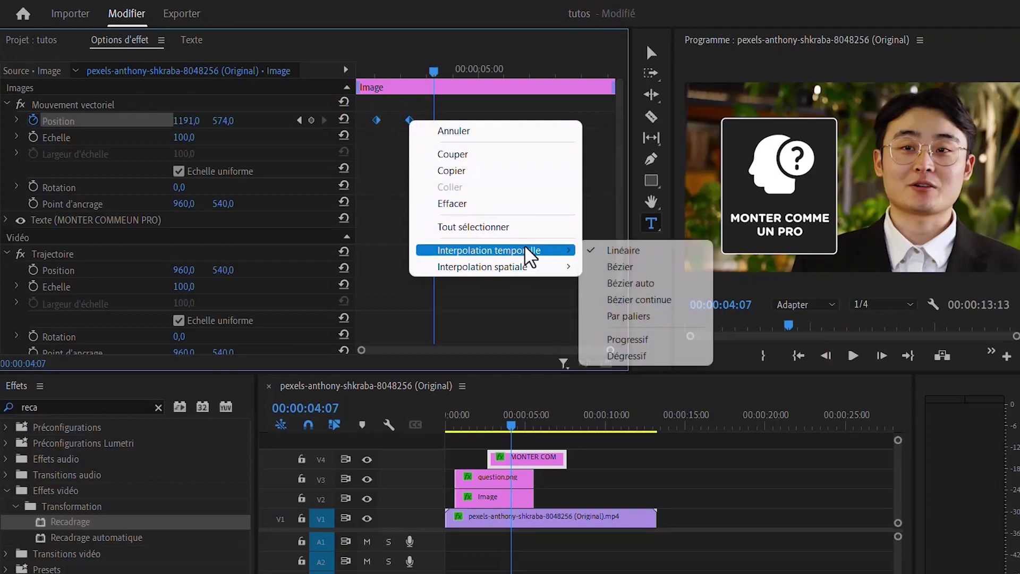
pyautogui.click(654, 357)
pyautogui.rightClick(410, 128)
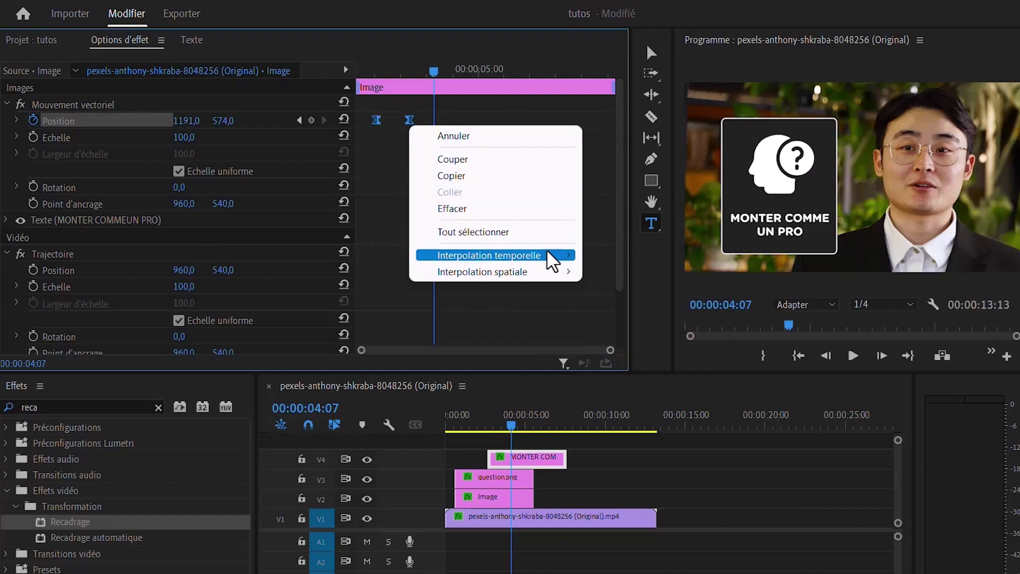
pyautogui.moveTo(552, 256)
pyautogui.click(599, 346)
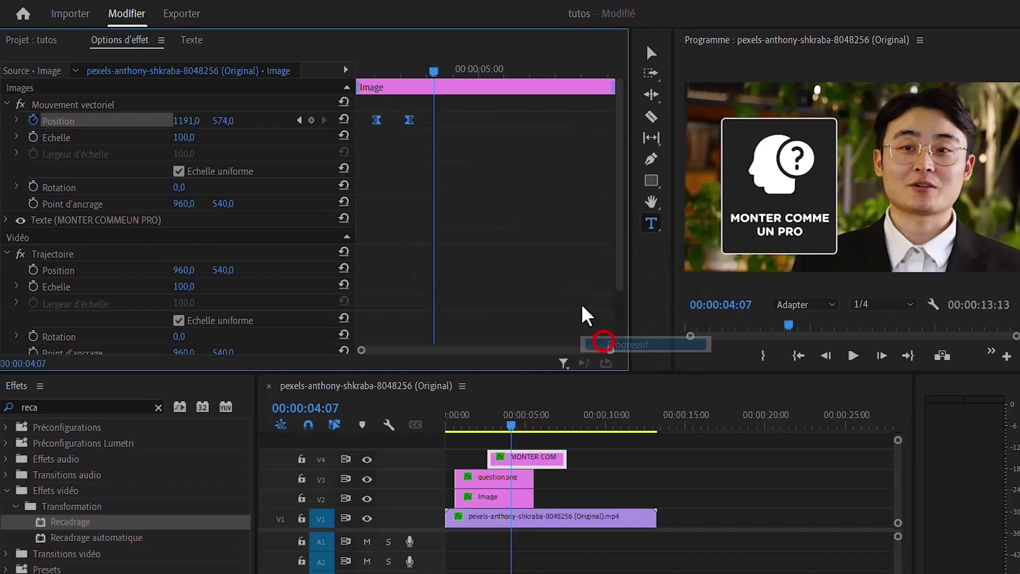
pyautogui.click(364, 71)
pyautogui.click(852, 356)
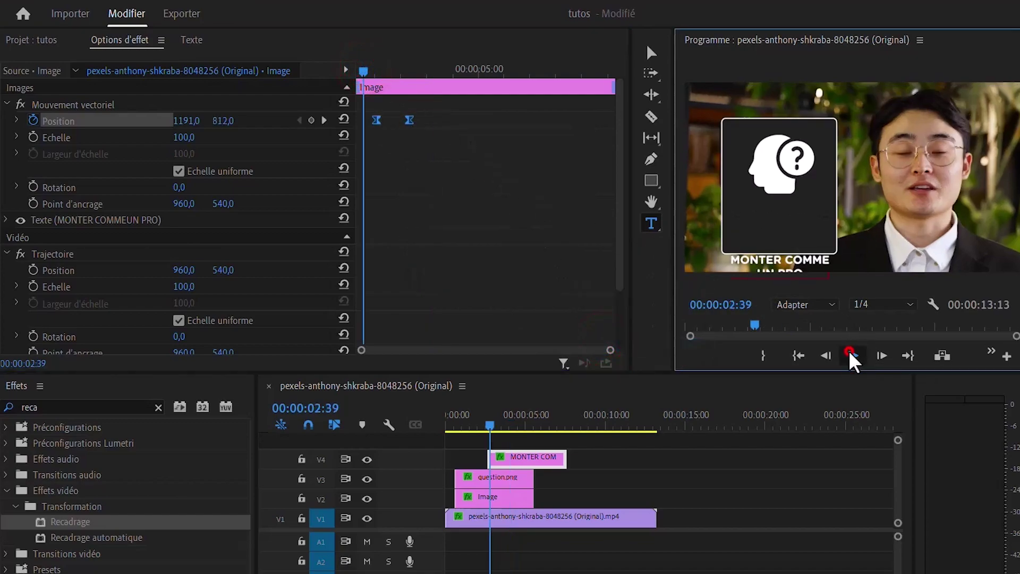
pyautogui.click(853, 355)
# Try an earlier end for the text's rise by moving the last position keyframe to 00:00:03:24, and play it back.
pyautogui.click(413, 159)
pyautogui.moveTo(409, 120); pyautogui.dragTo(399, 120)
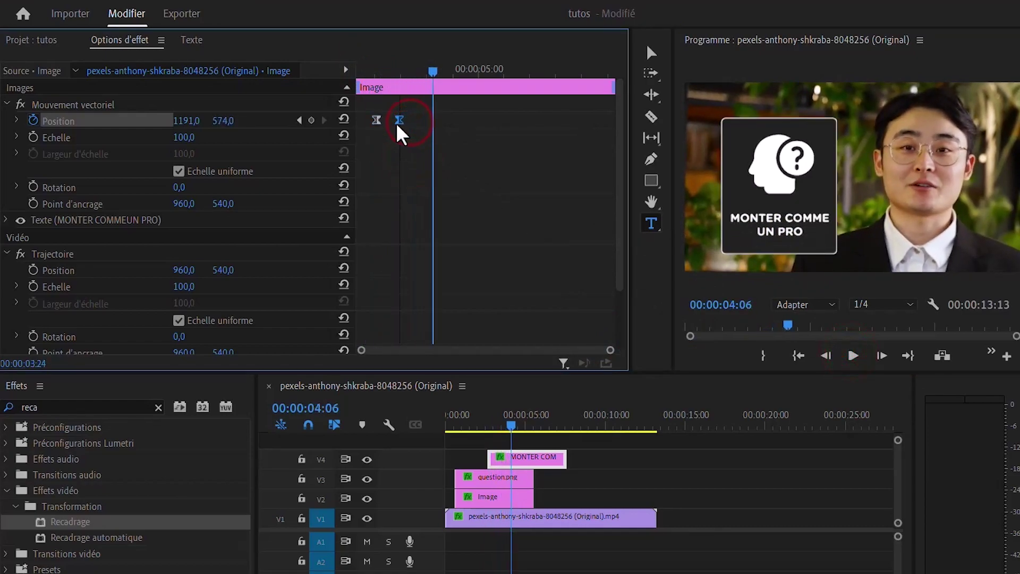
pyautogui.click(367, 71)
pyautogui.click(854, 355)
pyautogui.click(854, 355)
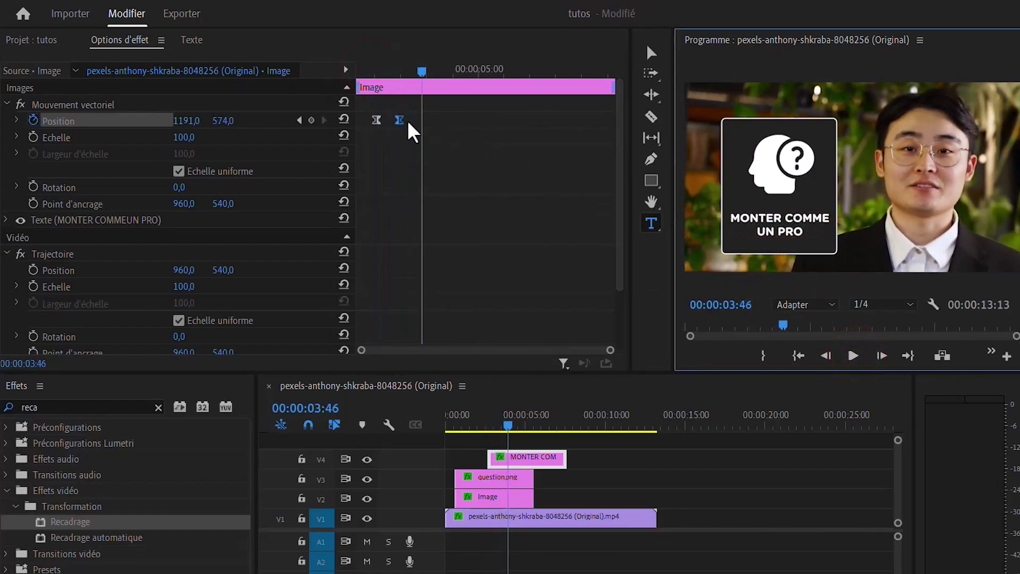
# Move the text's last position keyframe slightly later to slow the rise, and play it back from 00:00:03:00.
pyautogui.moveTo(399, 120); pyautogui.dragTo(408, 120)
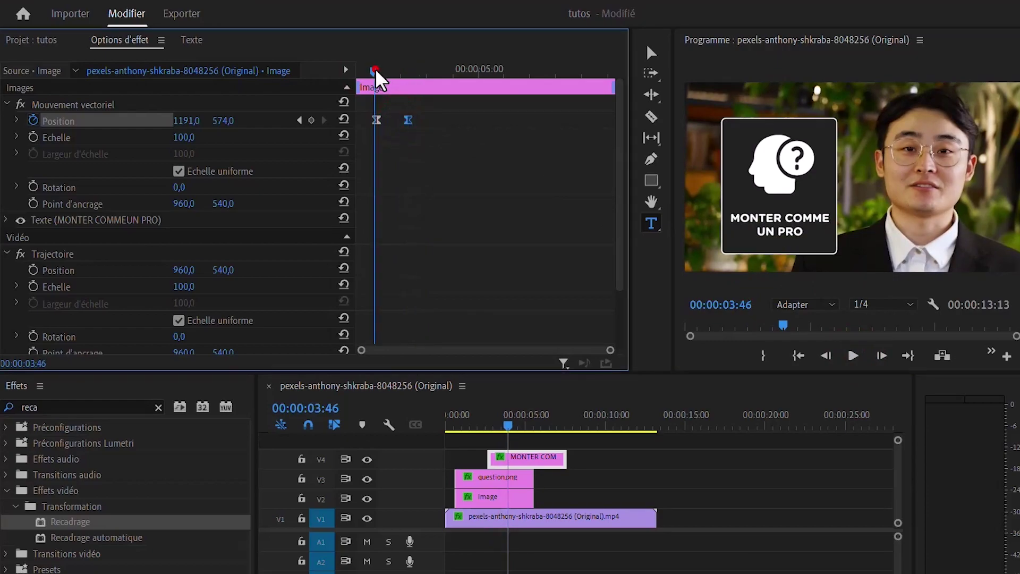
pyautogui.click(376, 71)
pyautogui.click(852, 356)
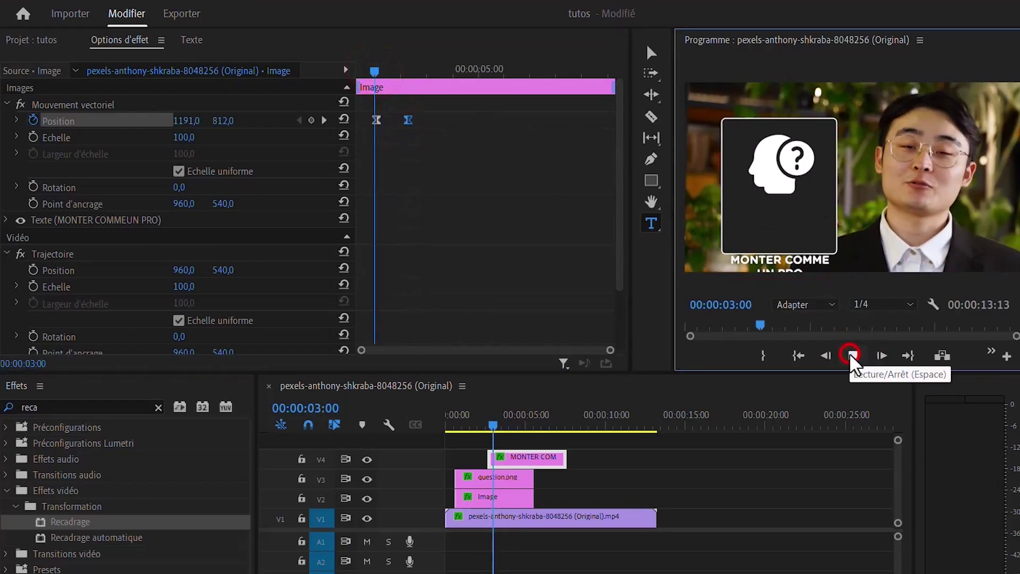
pyautogui.click(852, 356)
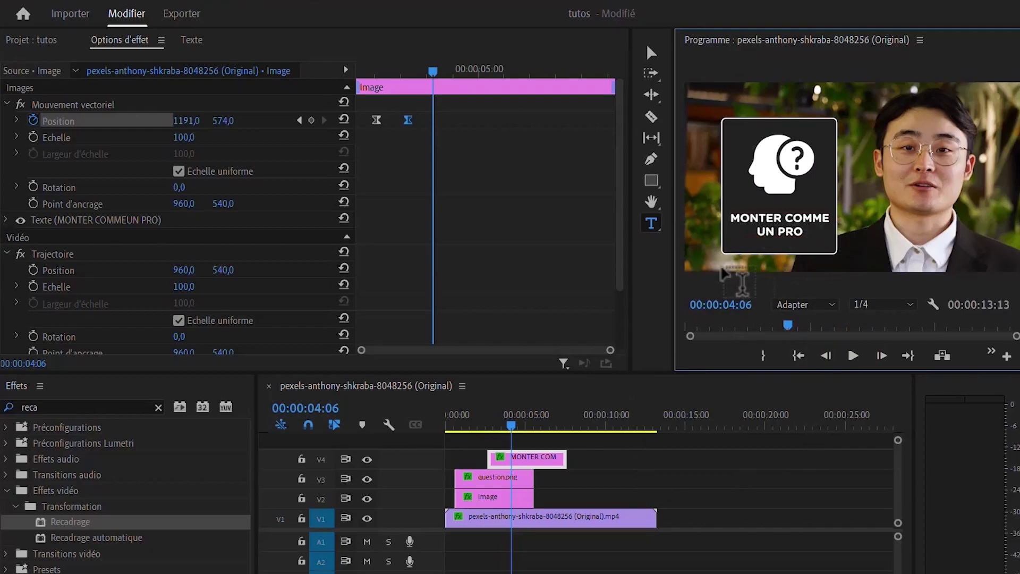
# Apply the Recadrage effect to the text clip and crop around "MONTER": left 13,4 %, top 67,5 %, right 70,9 %, bottom 25,0 %.
pyautogui.moveTo(59, 522); pyautogui.dragTo(526, 464)
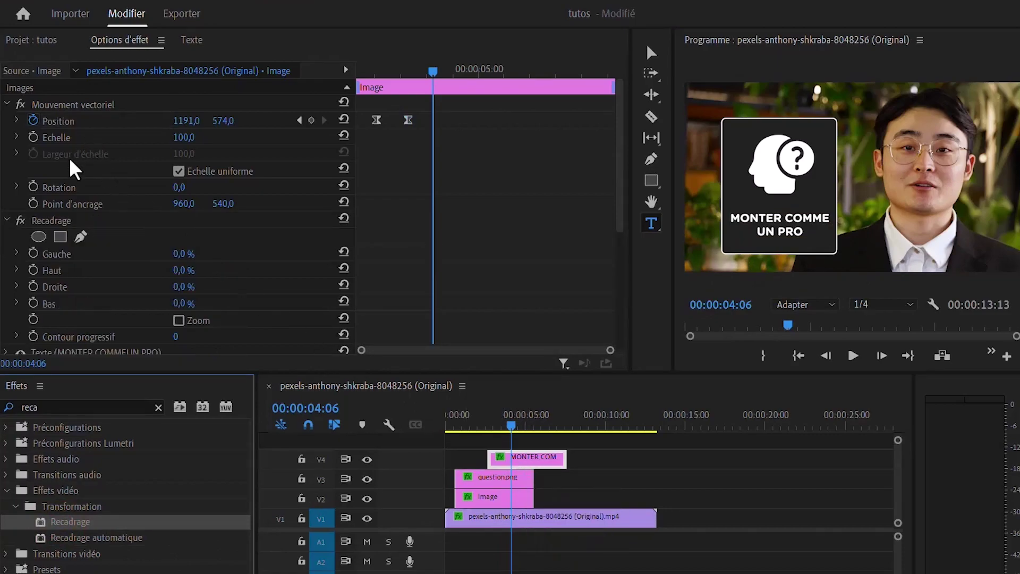
pyautogui.click(62, 222)
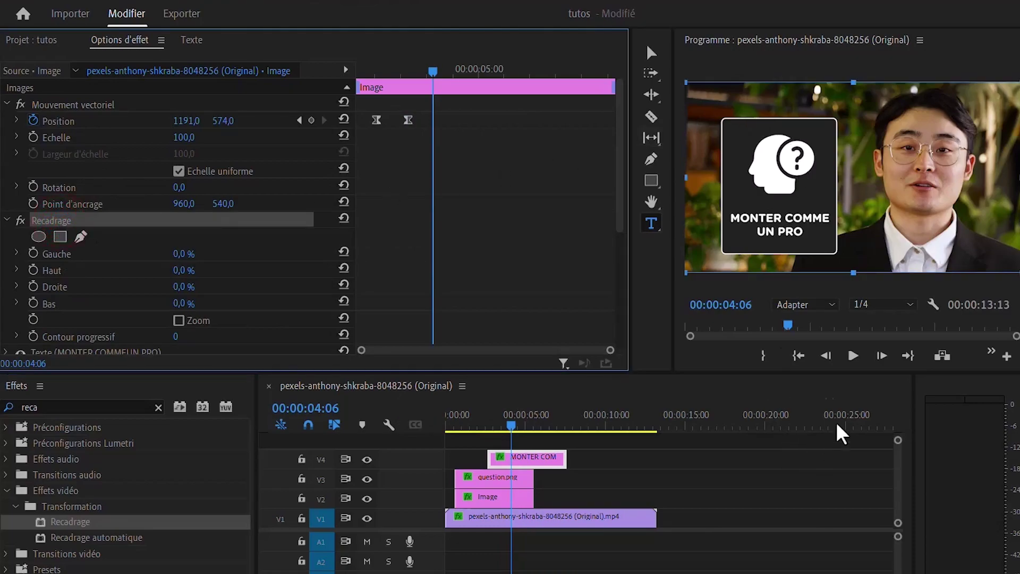
pyautogui.click(850, 83)
pyautogui.moveTo(849, 83); pyautogui.dragTo(848, 221)
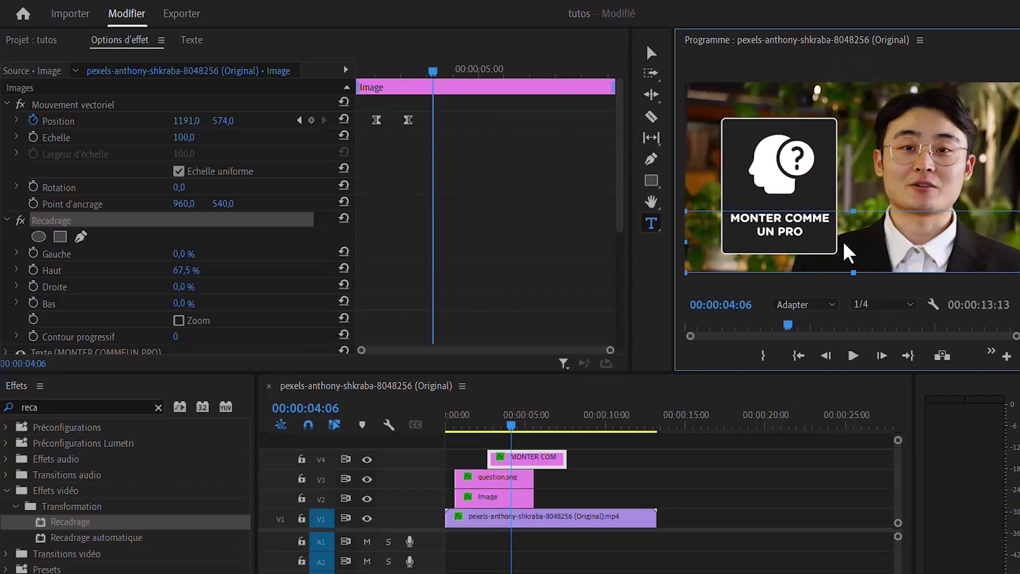
pyautogui.moveTo(854, 272); pyautogui.dragTo(847, 225)
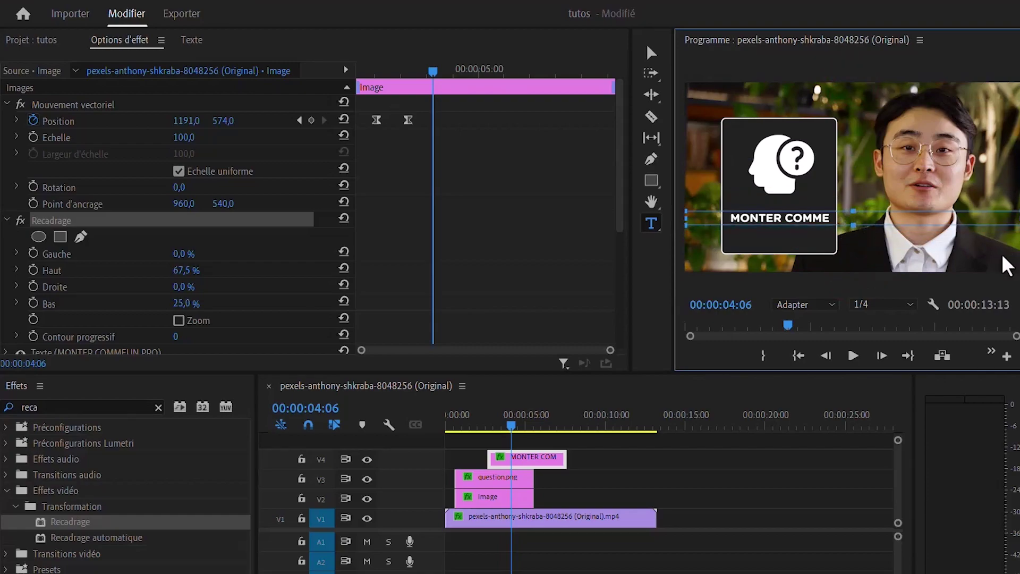
pyautogui.moveTo(691, 217); pyautogui.dragTo(727, 209)
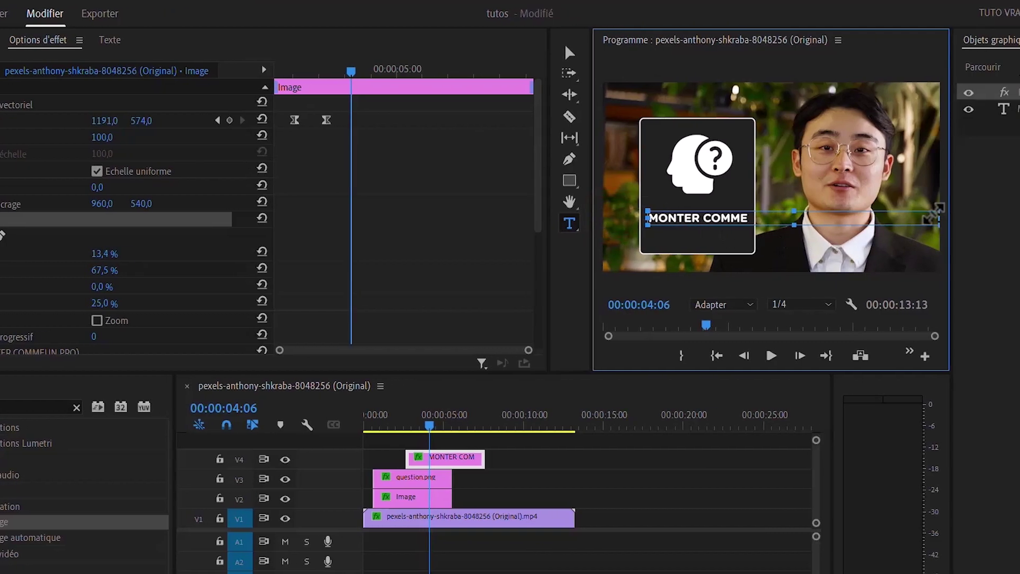
pyautogui.moveTo(933, 217); pyautogui.dragTo(697, 222)
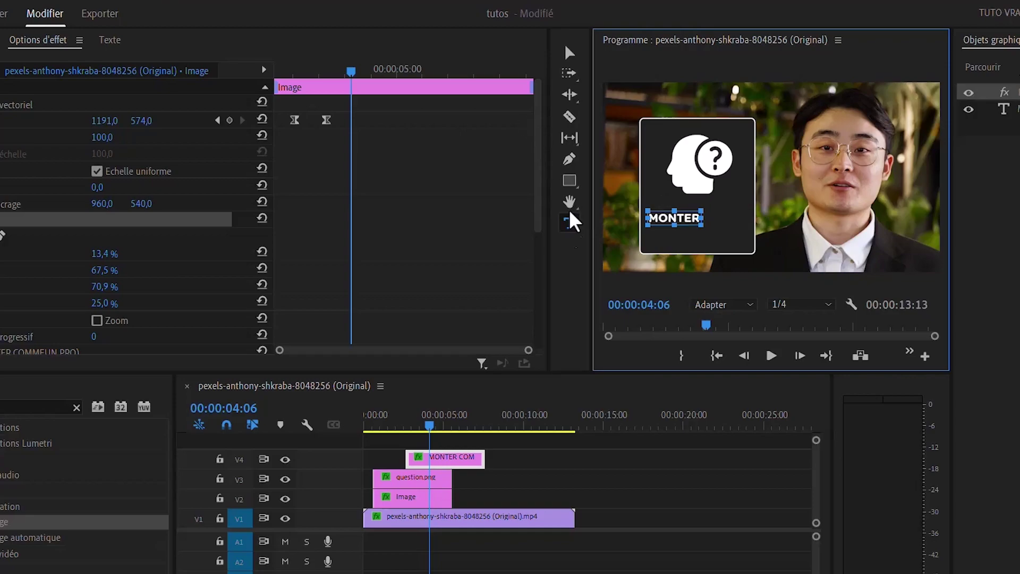
# Play back the cropped "MONTER" reveal from 00:00:02:26.
pyautogui.click(404, 428)
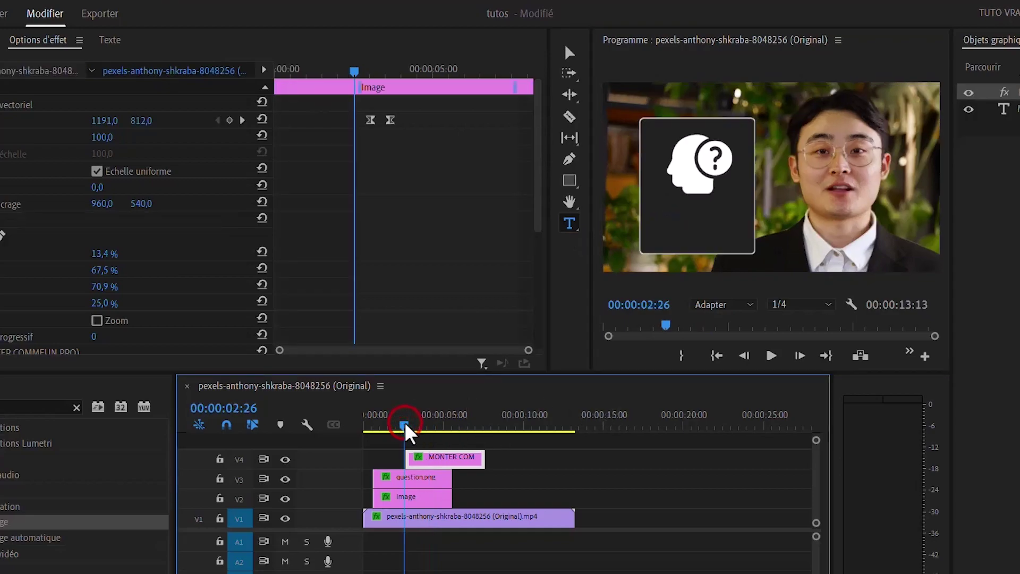
pyautogui.click(770, 357)
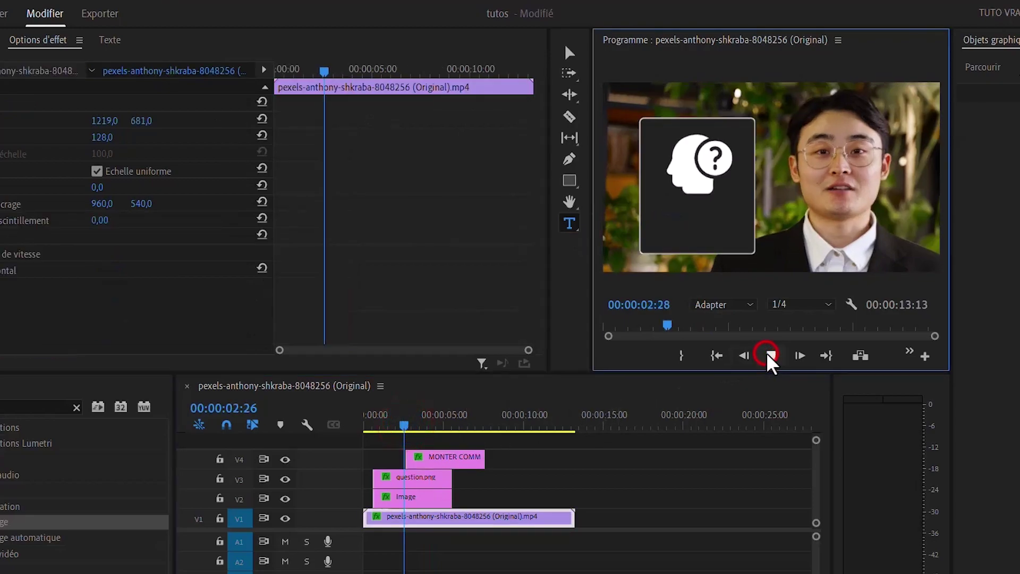
pyautogui.click(770, 357)
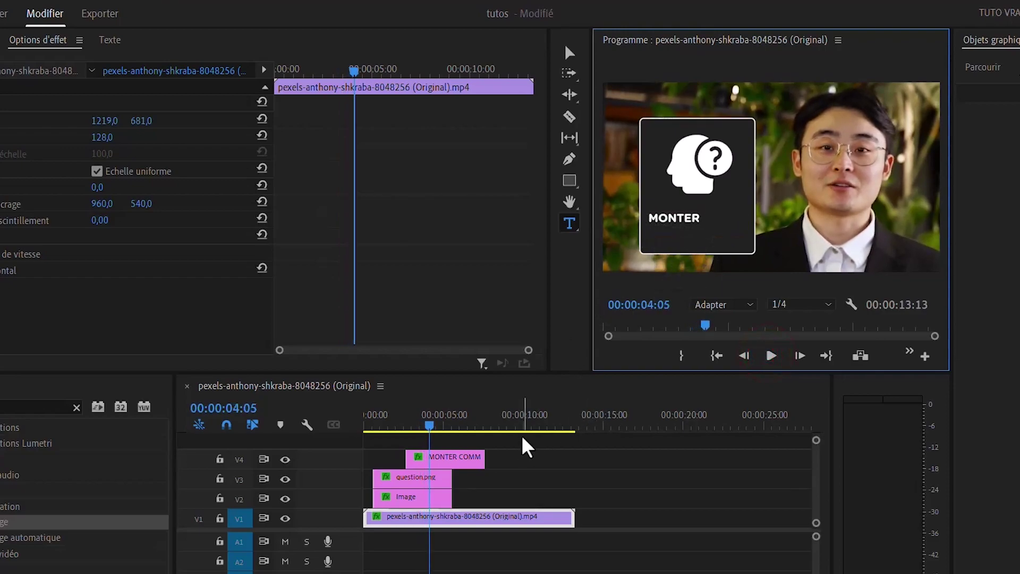
# Shift both position keyframes of the "MONTER" text clip to the clip's start and play back the reveal.
pyautogui.click(451, 460)
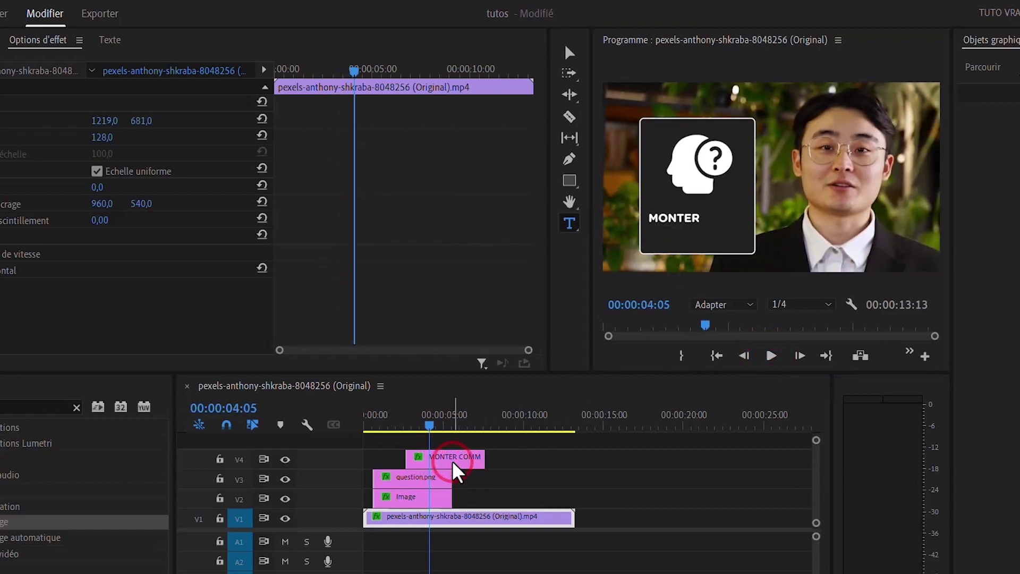
pyautogui.click(443, 459)
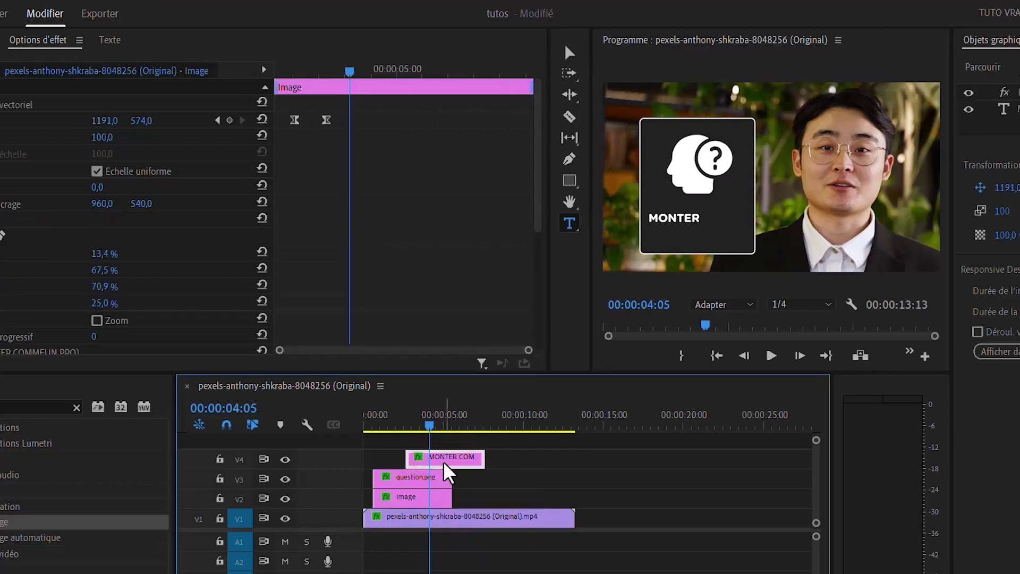
pyautogui.moveTo(289, 100); pyautogui.dragTo(273, 123)
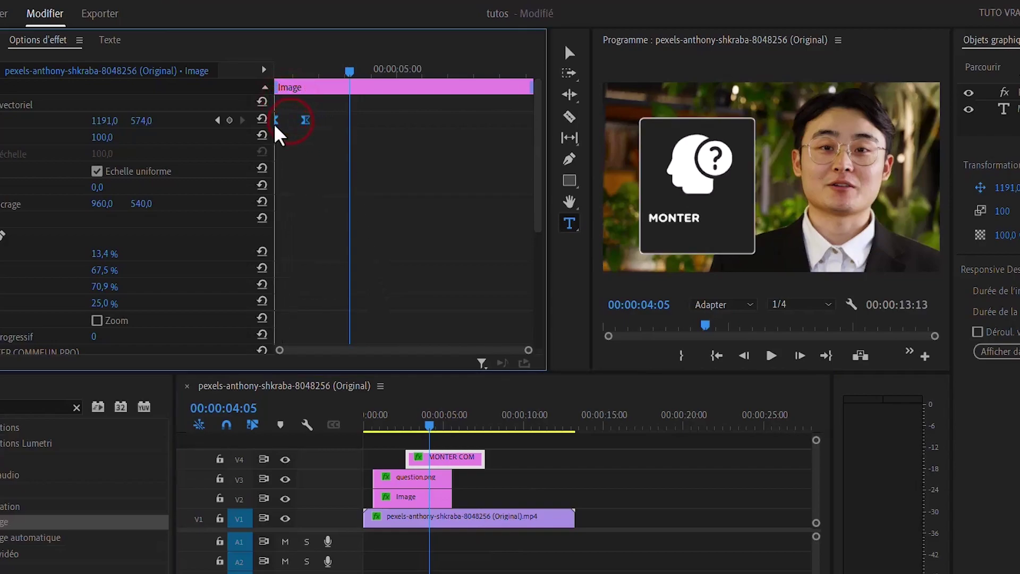
pyautogui.click(395, 423)
pyautogui.click(771, 357)
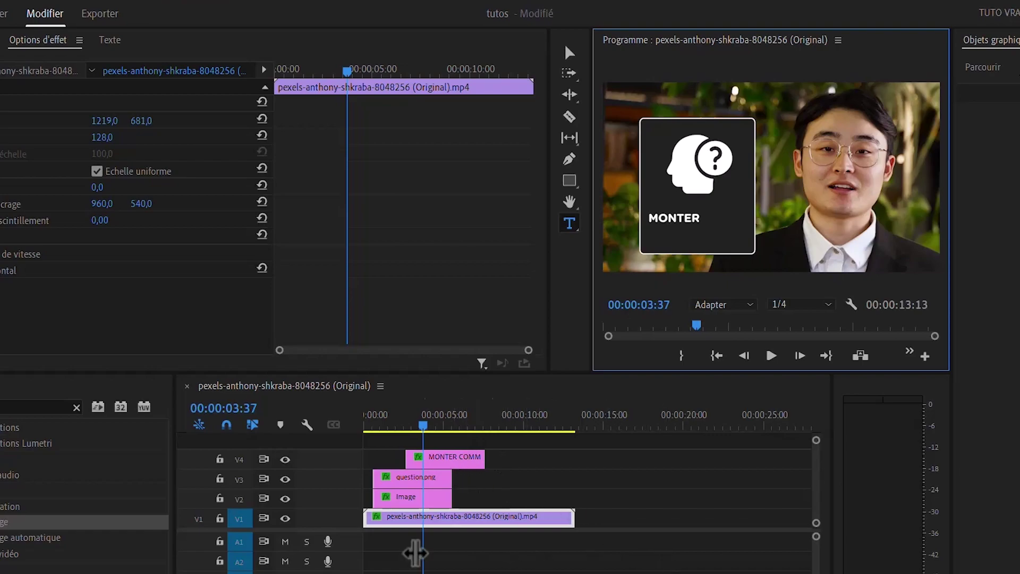
# Duplicate the V4 text clip onto tracks V5 and V6 at the same start time.
pyautogui.moveTo(347, 528); pyautogui.dragTo(347, 564)
pyautogui.moveTo(346, 489); pyautogui.dragTo(346, 497)
pyautogui.click(449, 425)
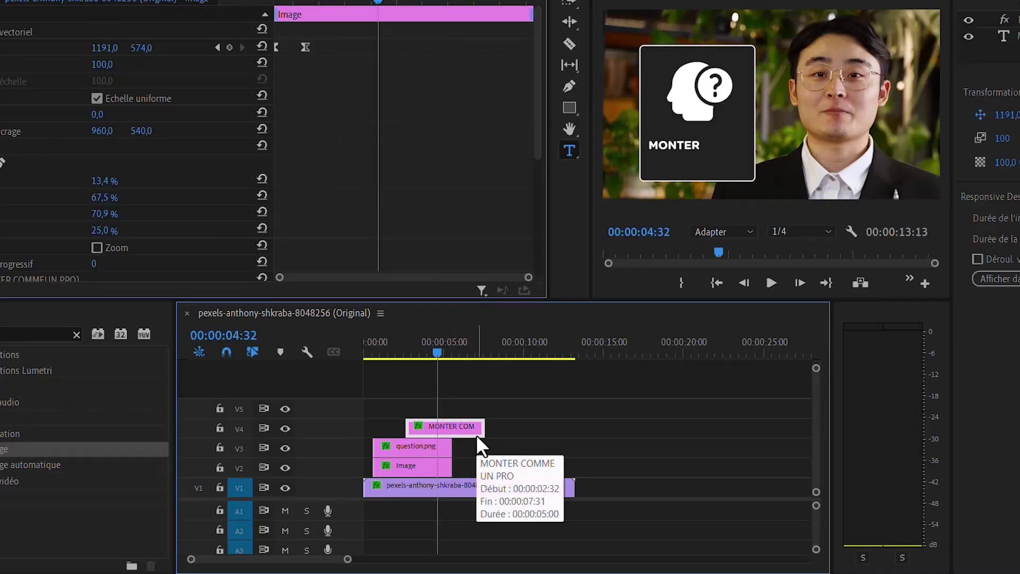
pyautogui.moveTo(476, 435); pyautogui.dragTo(473, 412)
pyautogui.moveTo(473, 412); pyautogui.dragTo(473, 390)
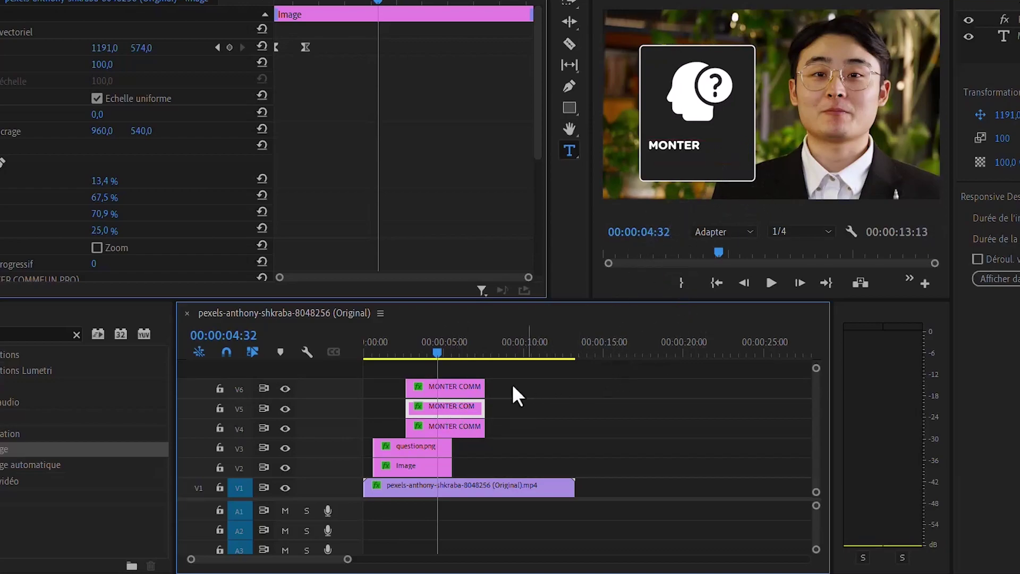
# Hide track V6 and crop the V5 text clip around "COMME": left 29,3 %, right 54,0 %, bottom 25,4 %.
pyautogui.click(285, 388)
pyautogui.click(449, 405)
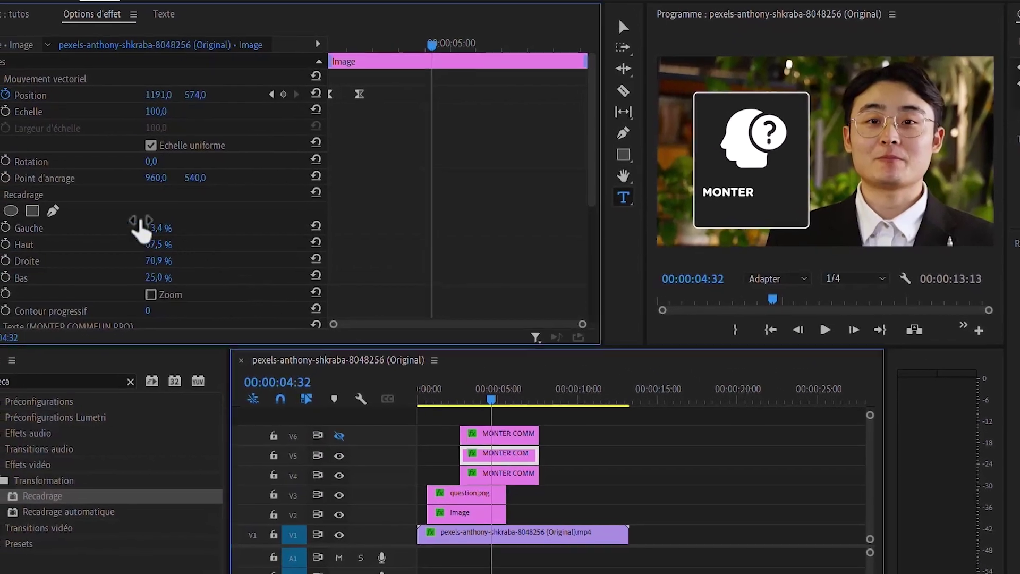
pyautogui.click(35, 194)
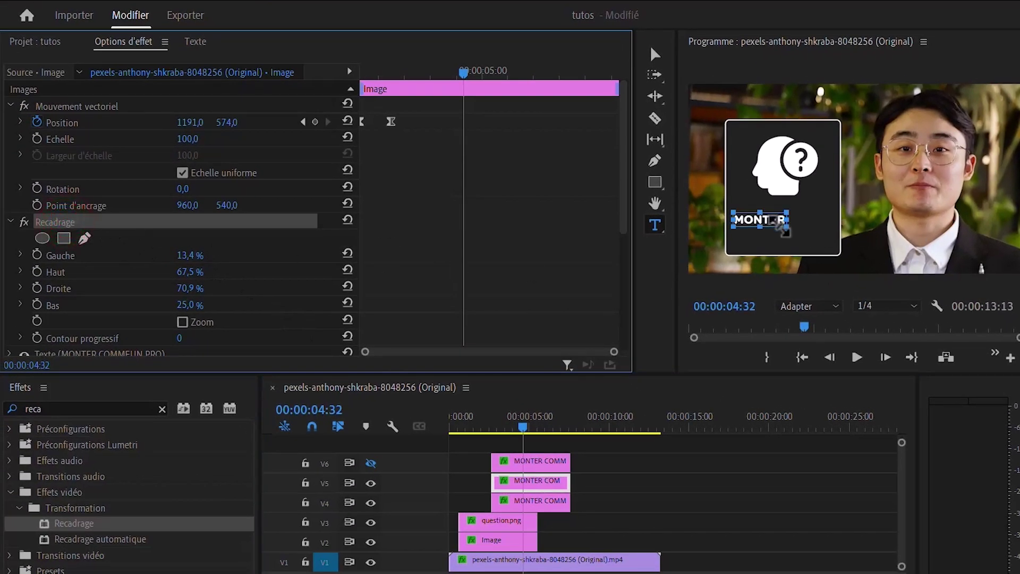
pyautogui.moveTo(780, 226); pyautogui.dragTo(848, 206)
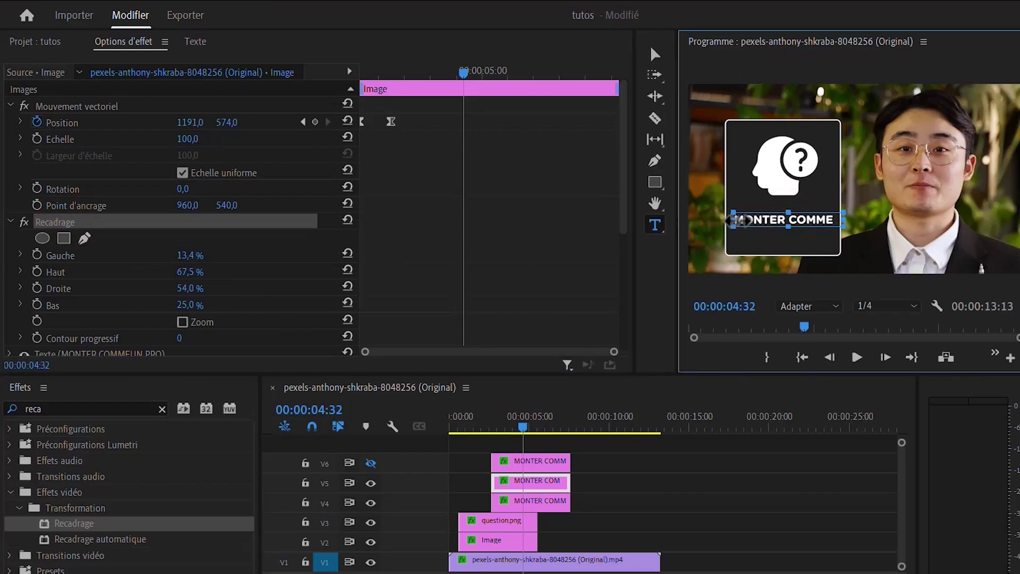
pyautogui.moveTo(732, 222); pyautogui.dragTo(785, 230)
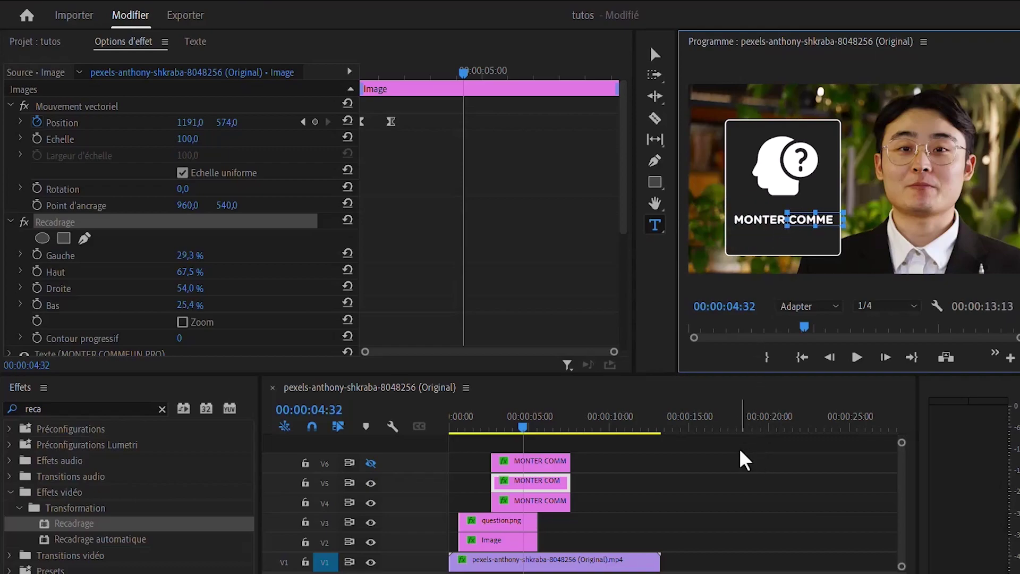
# Play back the "MONTER" and "COMME" reveals together from 00:00:02:28.
pyautogui.click(495, 426)
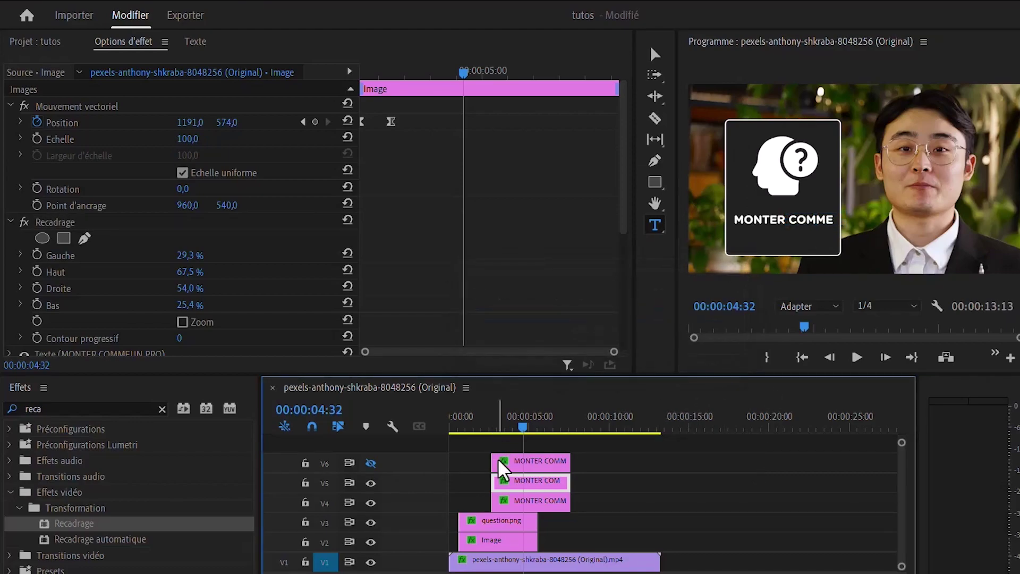
pyautogui.click(493, 430)
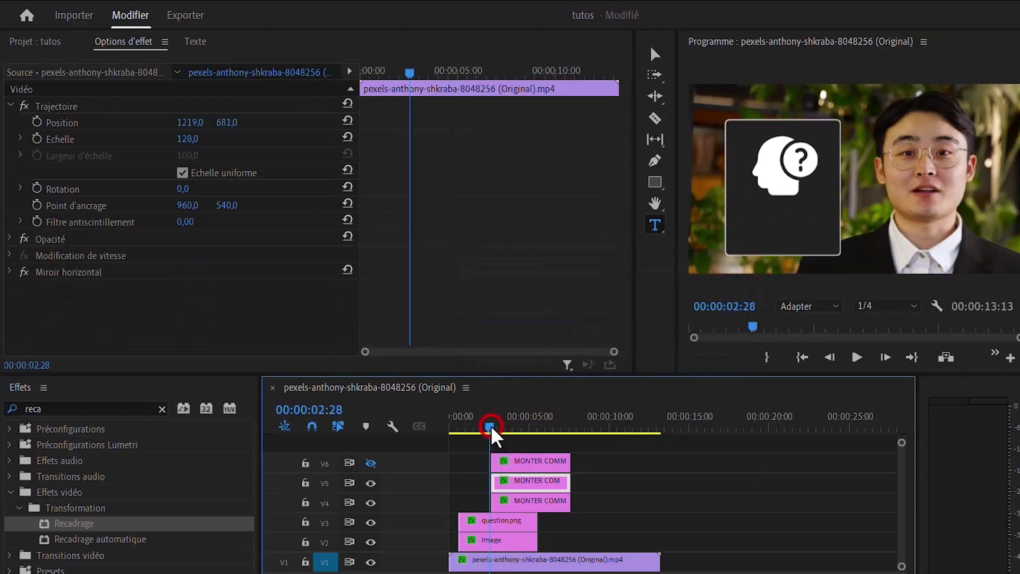
pyautogui.press('space')
pyautogui.press('space')
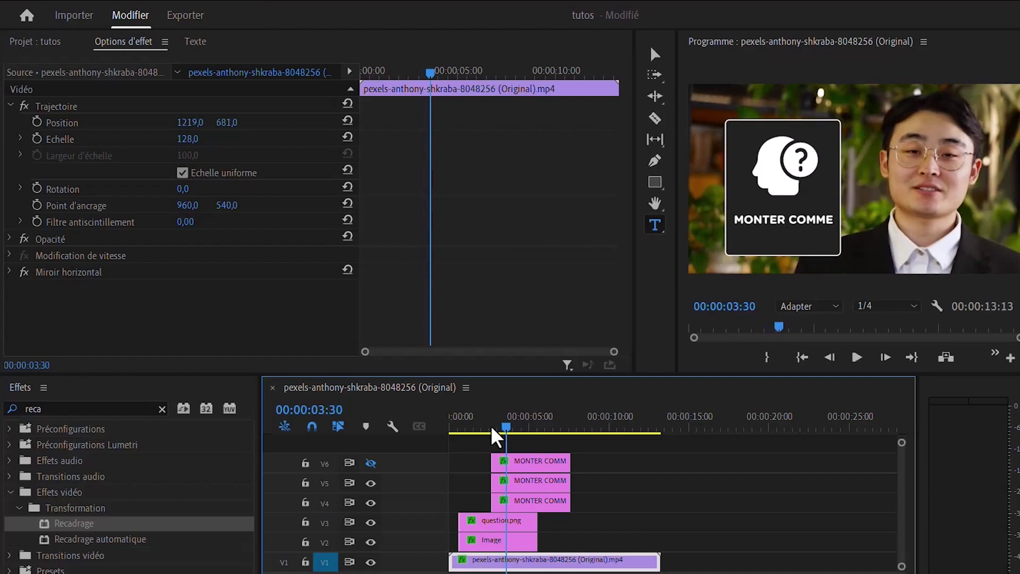
# Try delaying the V5 "COMME" clip to start at 00:00:03:30 and play back the sequence.
pyautogui.click(507, 480)
pyautogui.moveTo(508, 483); pyautogui.dragTo(523, 483)
pyautogui.click(486, 425)
pyautogui.press('space')
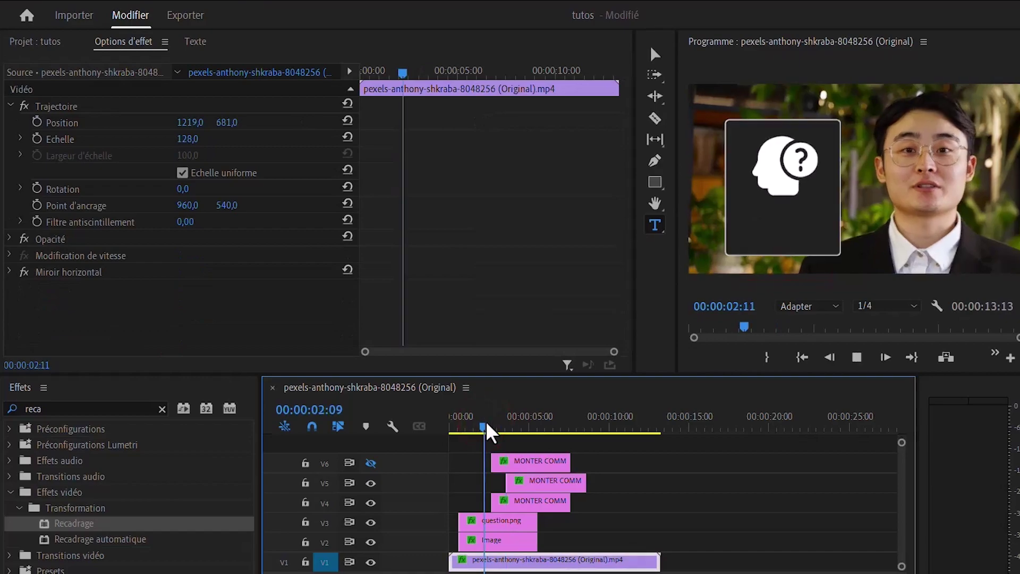
pyautogui.press('space')
# Start the V5 "COMME" clip at 00:00:03:06 and play back the staggered words.
pyautogui.click(499, 428)
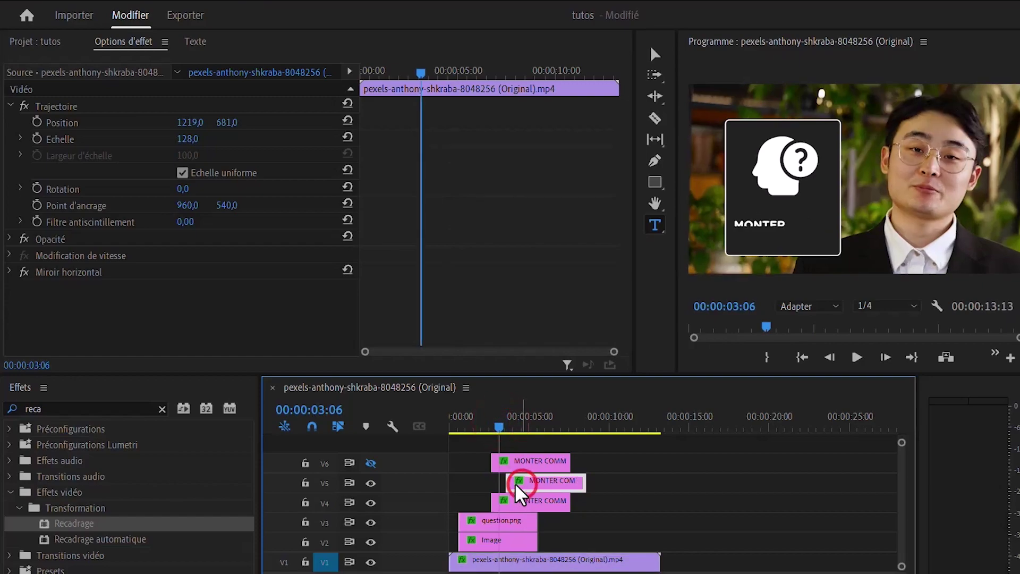
pyautogui.moveTo(515, 483); pyautogui.dragTo(516, 489)
pyautogui.click(485, 429)
pyautogui.press('space')
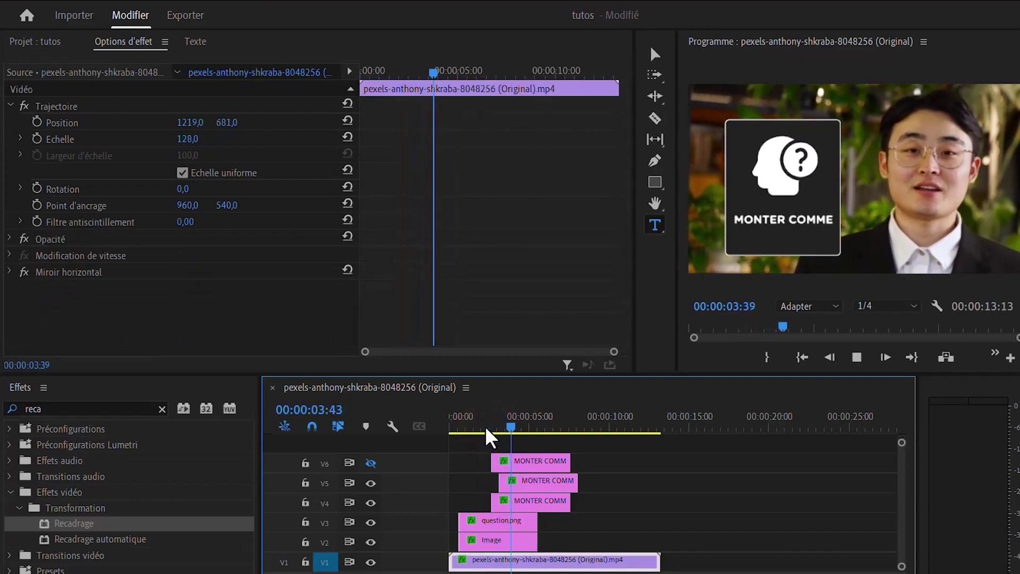
pyautogui.press('space')
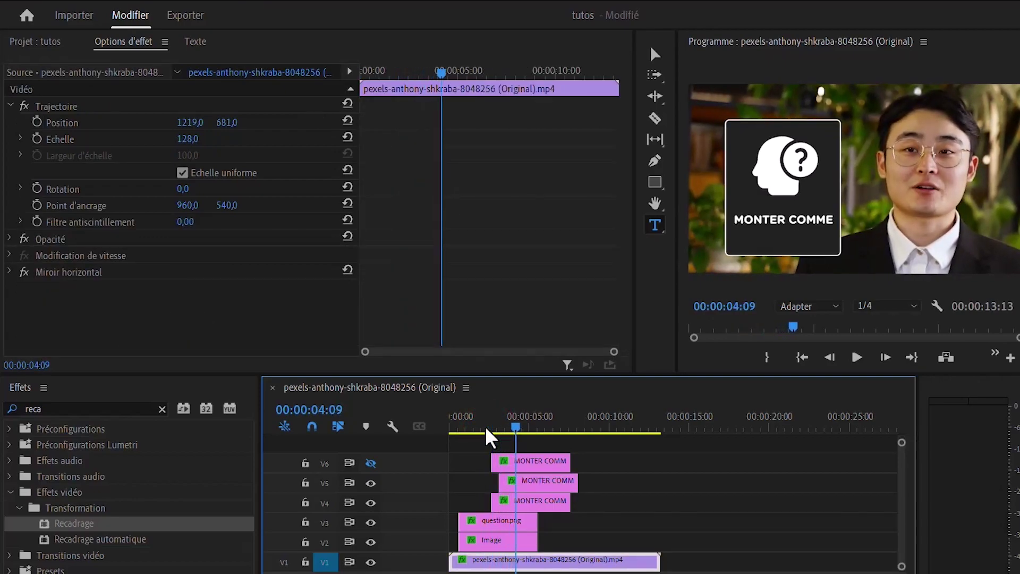
# Show track V6 again, select its text clip and place the playhead at 00:00:05:22.
pyautogui.click(371, 463)
pyautogui.click(525, 462)
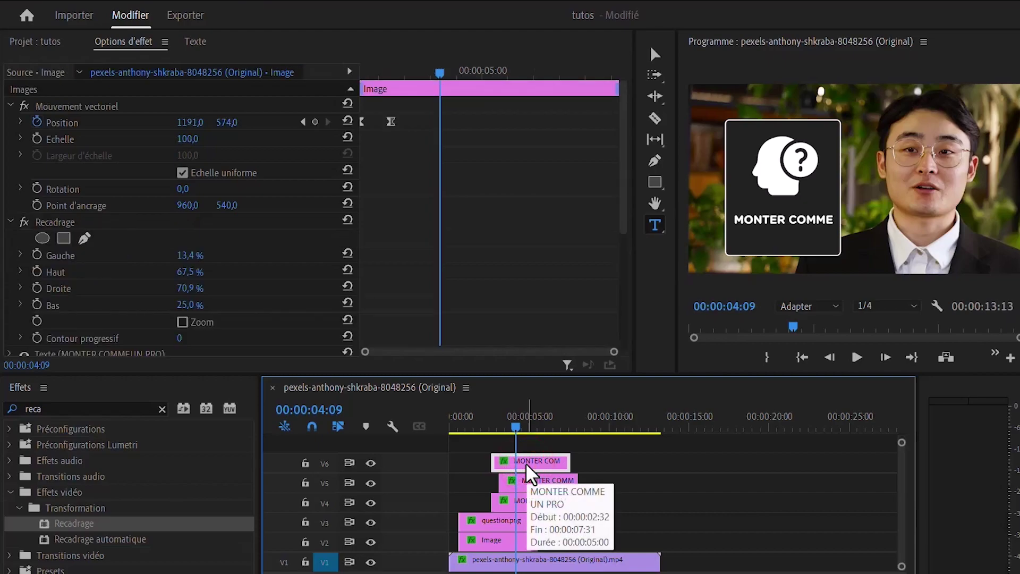
pyautogui.click(546, 425)
pyautogui.click(545, 425)
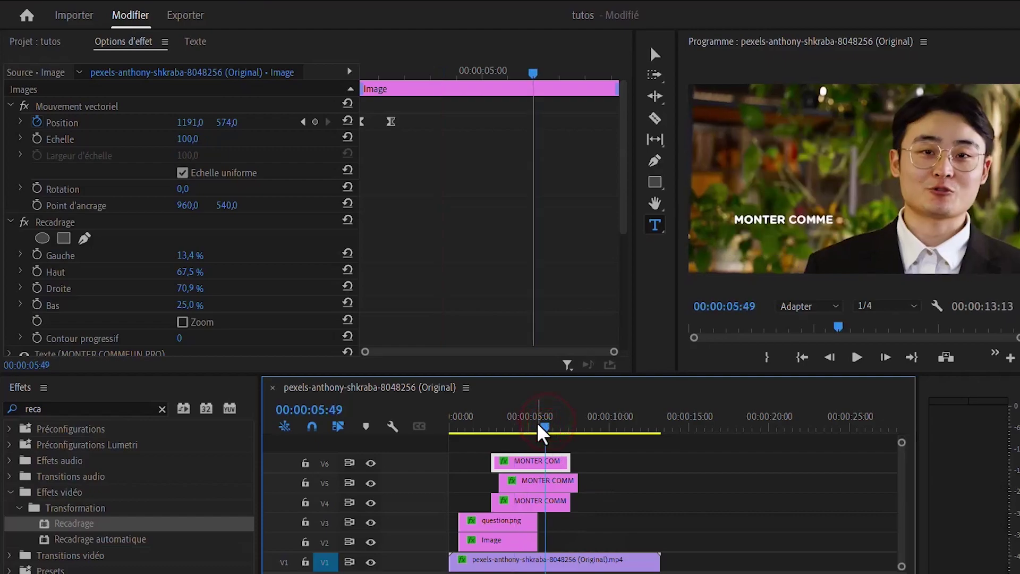
pyautogui.click(536, 426)
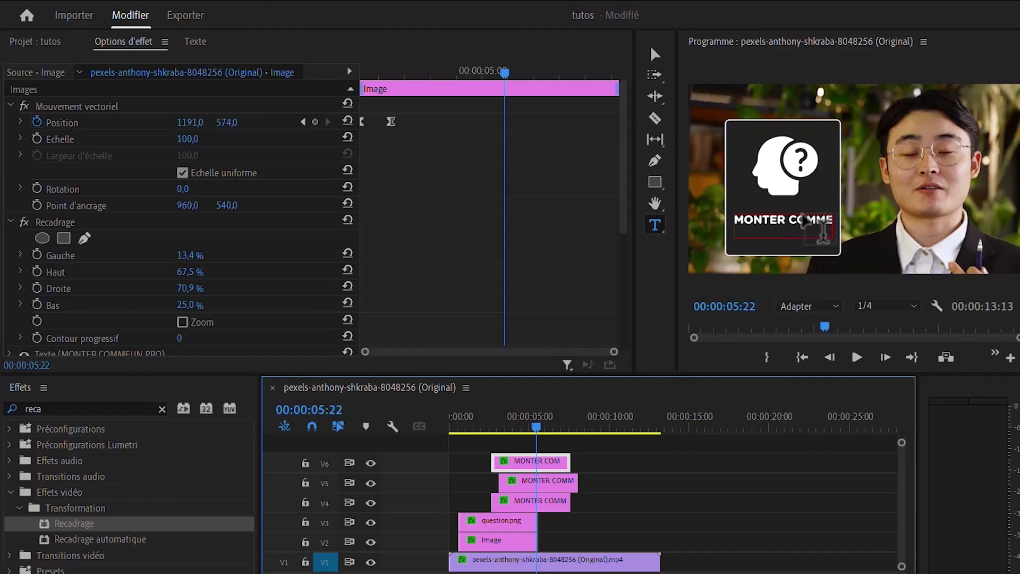
# Inspect the V6 text box in the preview and temporarily hide track V5 to check which word it supplies.
pyautogui.click(806, 224)
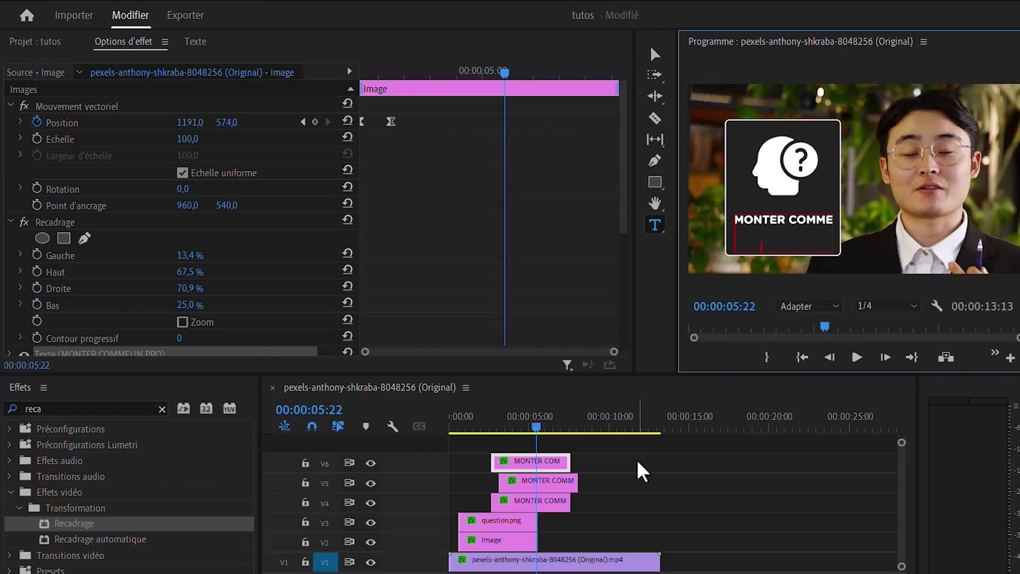
pyautogui.click(762, 236)
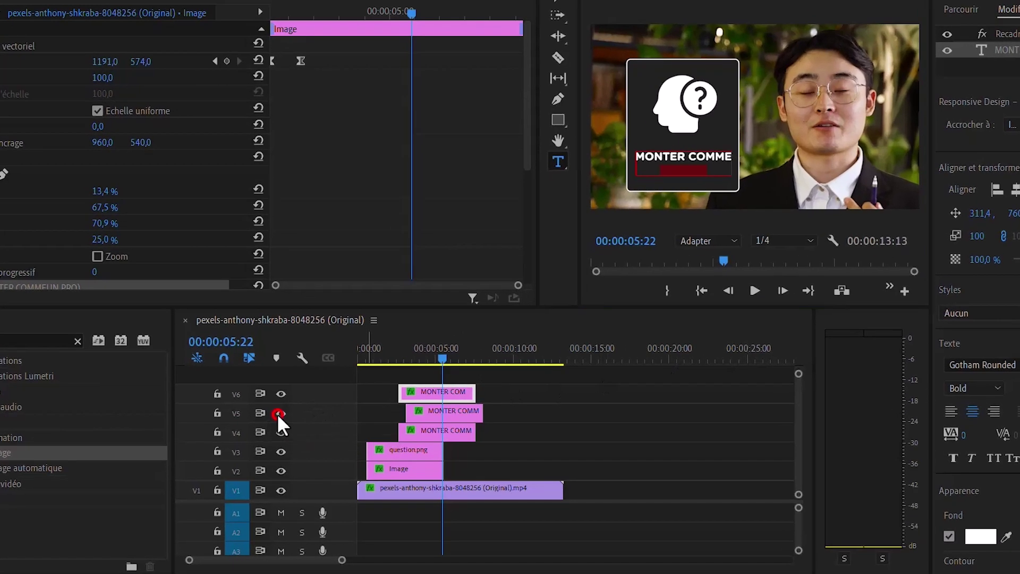
pyautogui.click(312, 434)
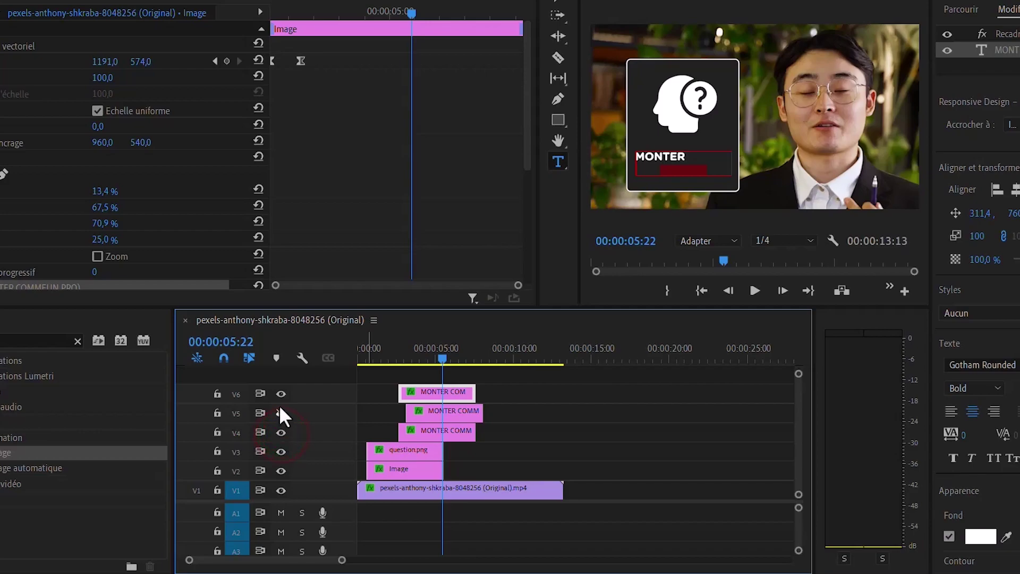
pyautogui.click(279, 407)
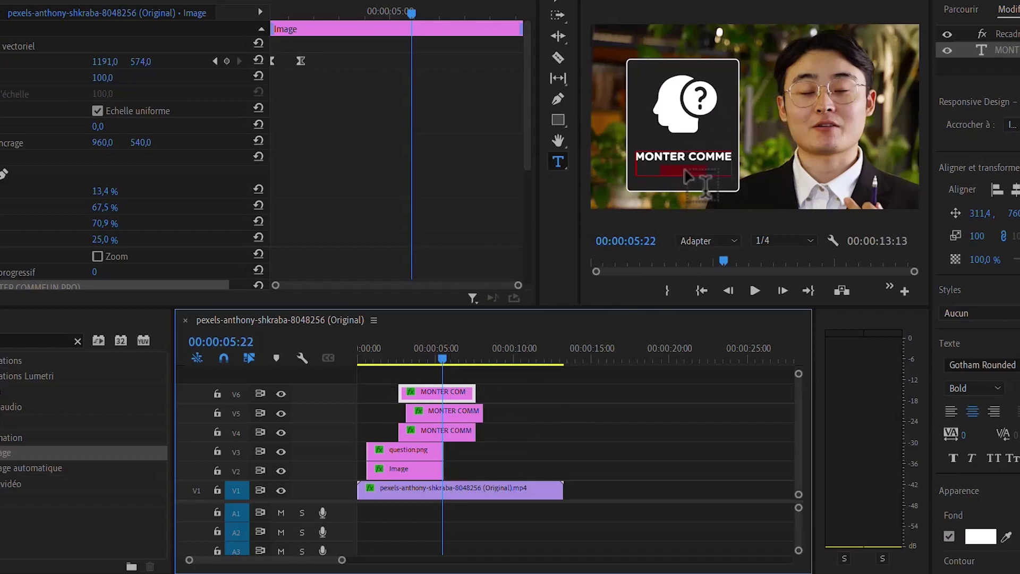
# Adjust the V6 clip's Recadrage around "UN PRO": top 75,0 %, right 55,4 %, bottom 16,7 %.
pyautogui.click(0, 158)
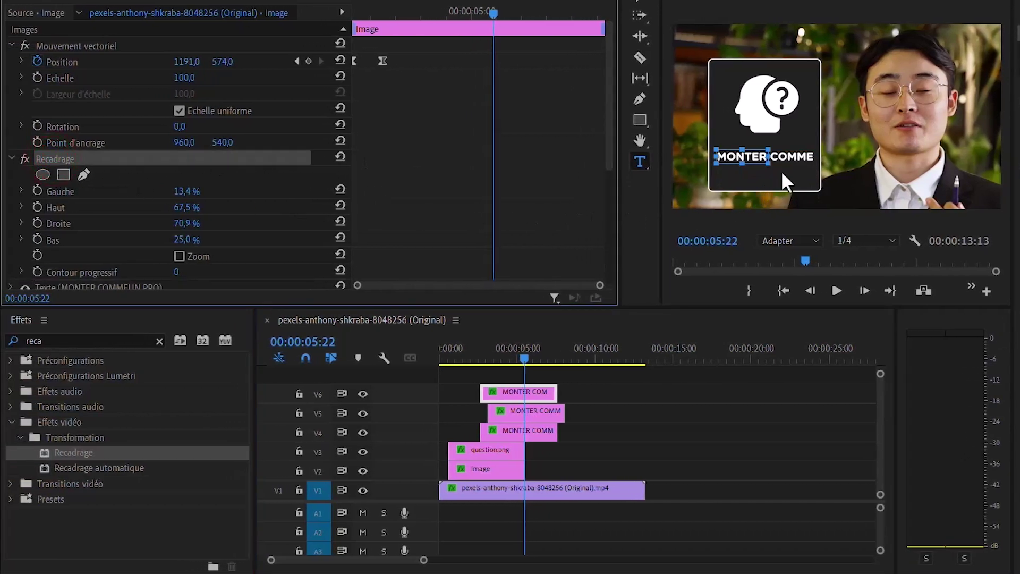
pyautogui.moveTo(768, 162); pyautogui.dragTo(817, 180)
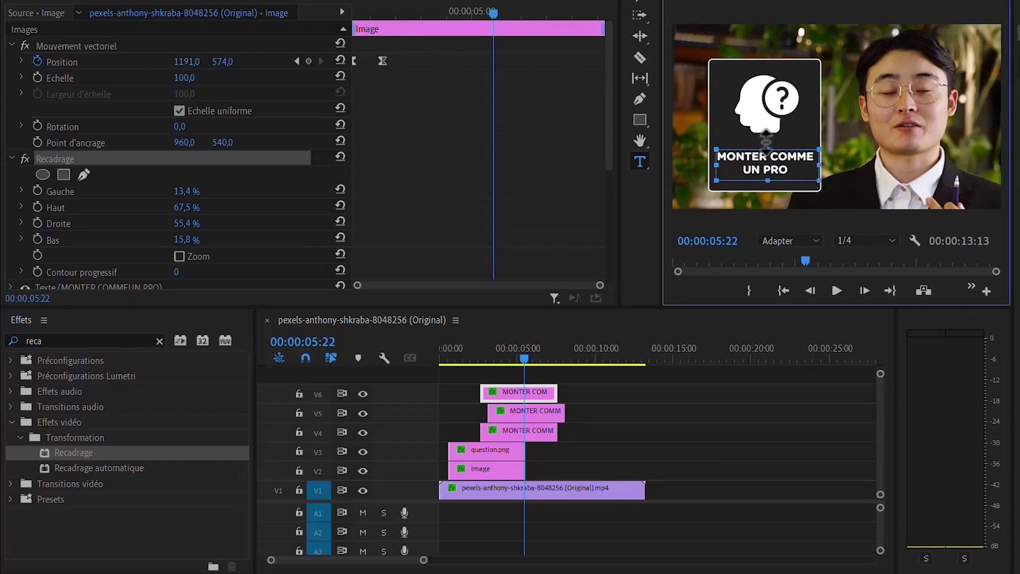
pyautogui.moveTo(770, 142); pyautogui.dragTo(774, 159)
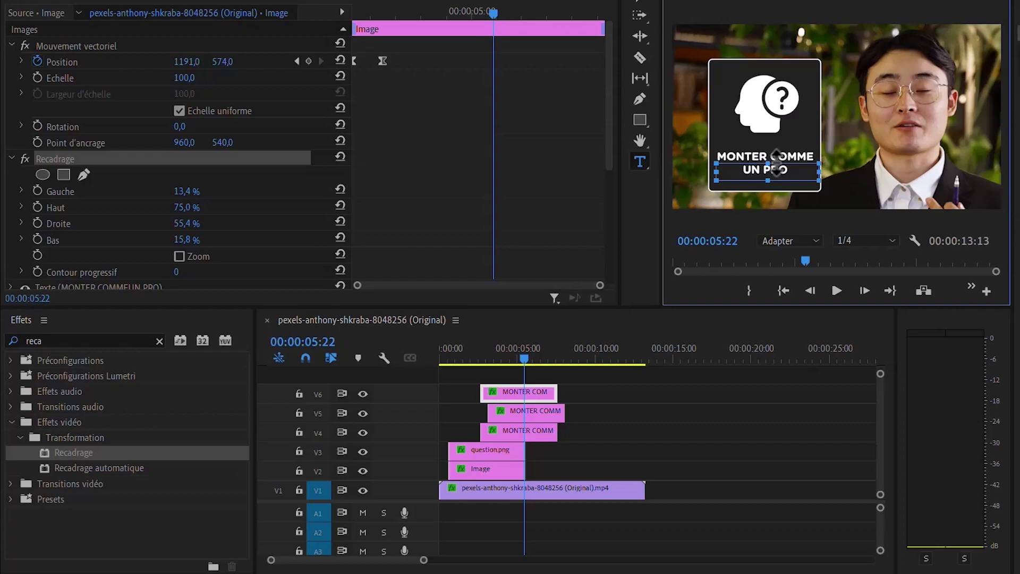
pyautogui.moveTo(768, 182); pyautogui.dragTo(767, 177)
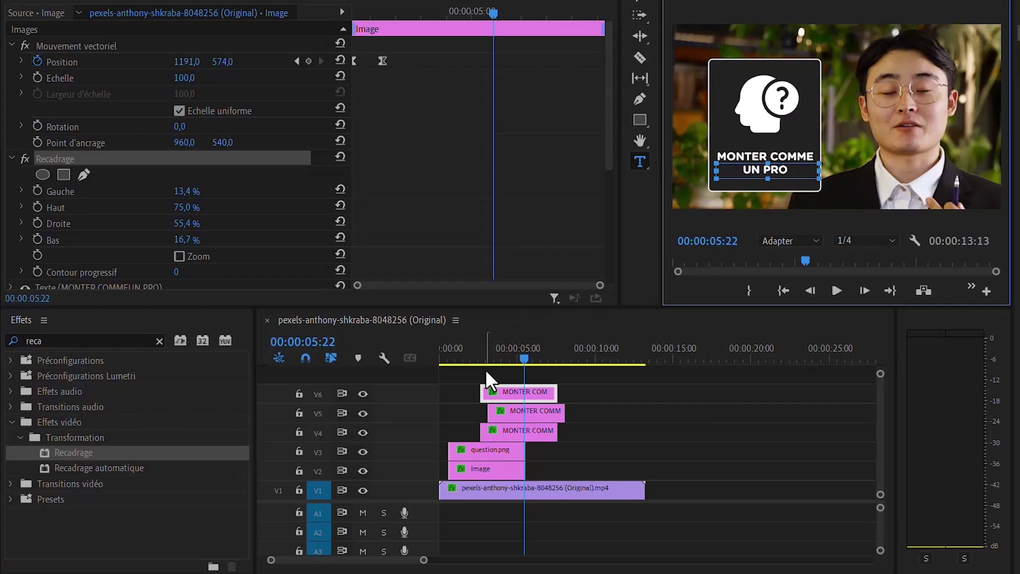
# Delay the V6 "UN PRO" clip so it starts after the V5 clip, and play back from 00:00:02:11.
pyautogui.moveTo(502, 393); pyautogui.dragTo(522, 392)
pyautogui.click(475, 352)
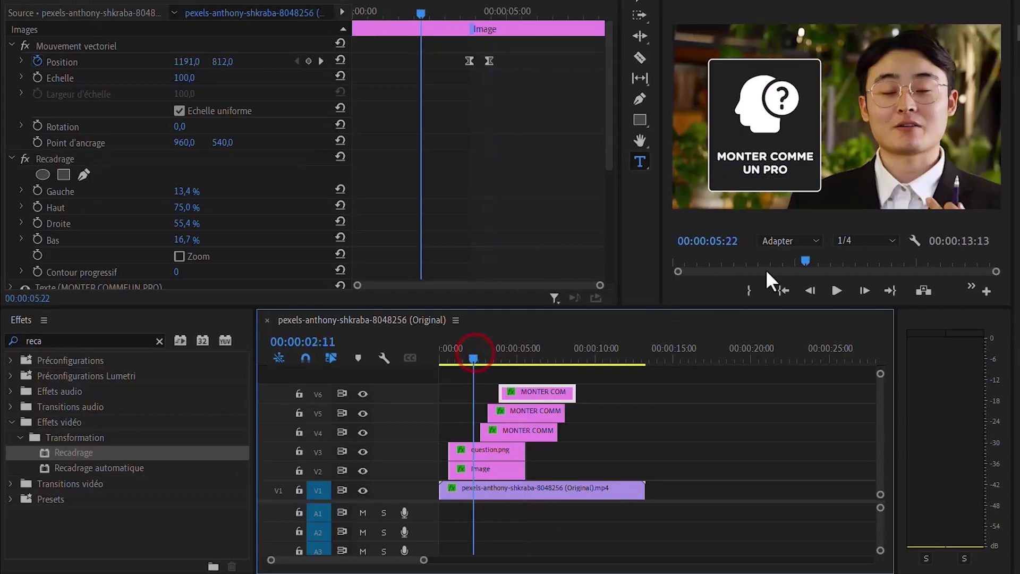
pyautogui.click(835, 292)
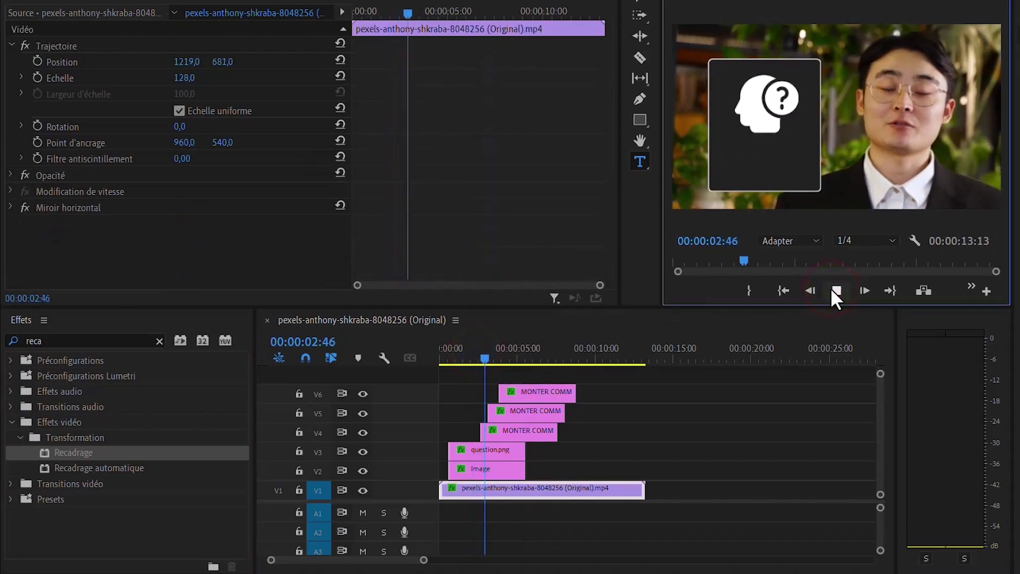
pyautogui.click(832, 291)
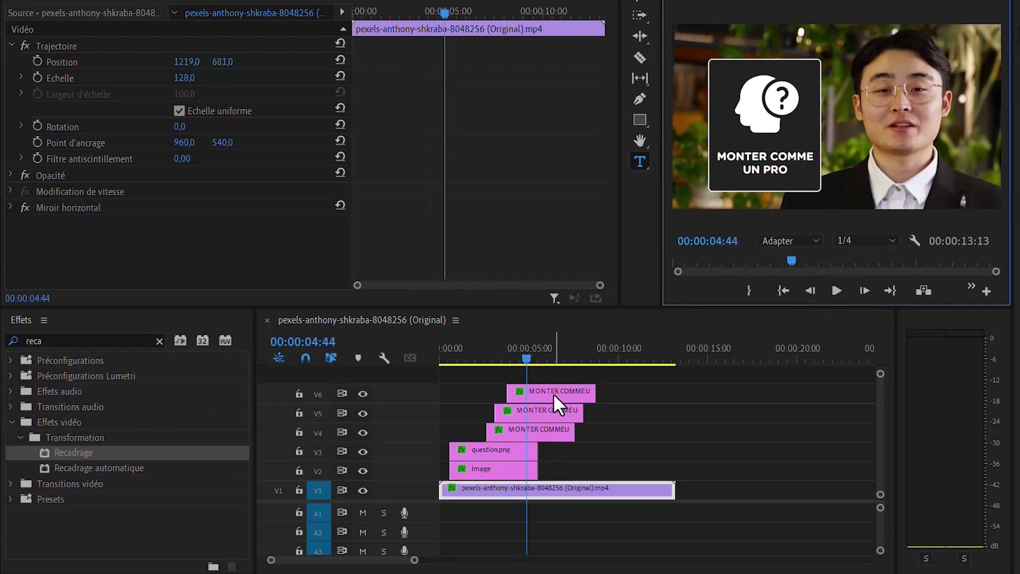
# Delete "MONTER COMME" from the V6 text clip so that it contains only "UN PRO".
pyautogui.click(550, 389)
pyautogui.click(794, 173)
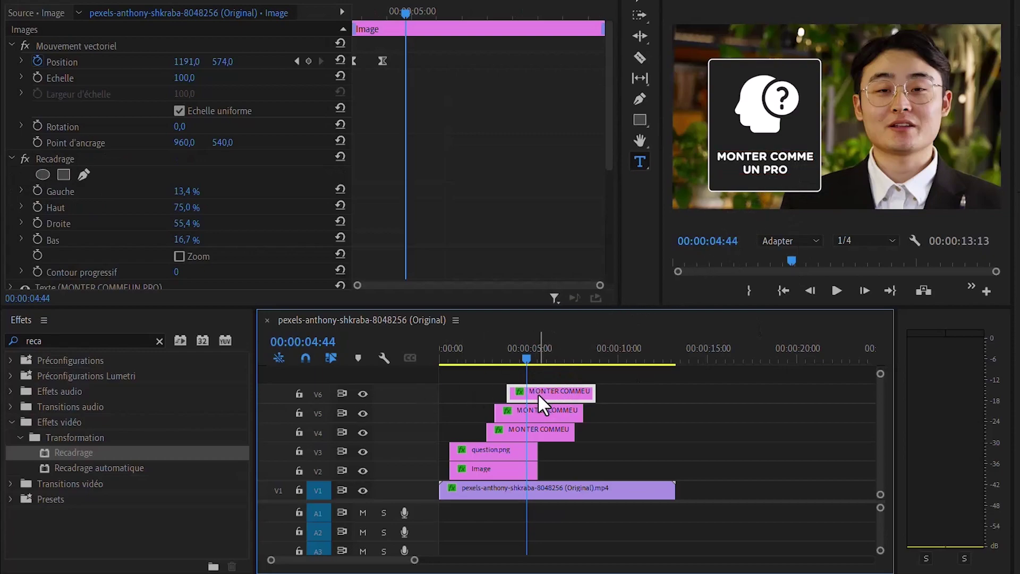
pyautogui.click(803, 162)
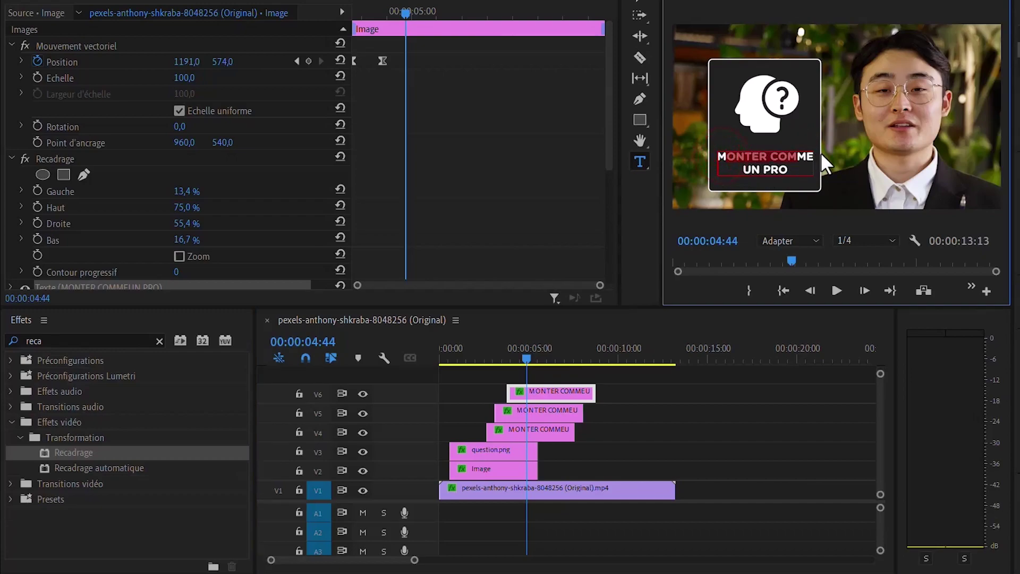
pyautogui.press('BackSpace')
# Play back the staggered title from 00:00:02:44 through to the end of the rectangle and icon clips.
pyautogui.click(489, 350)
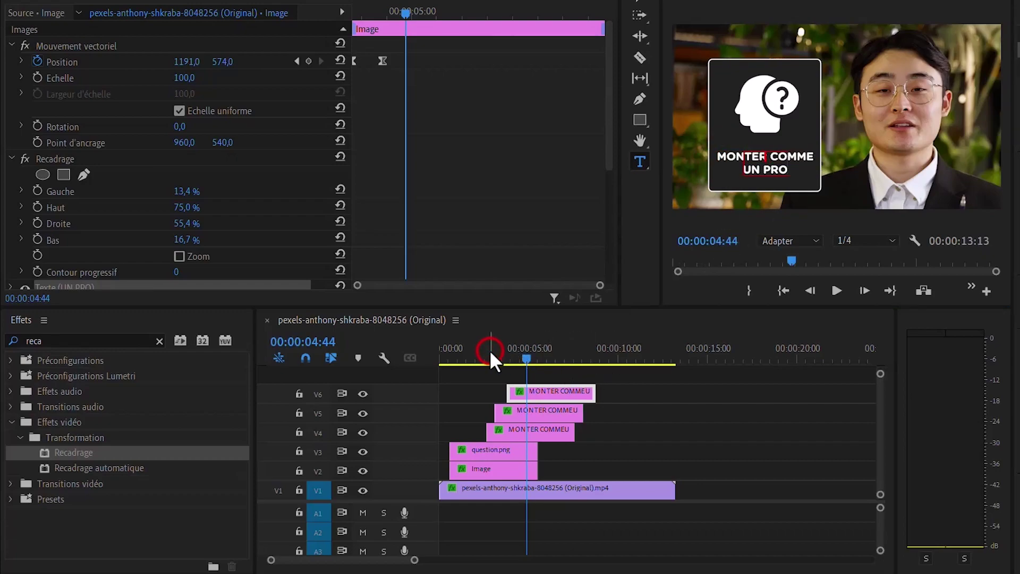
pyautogui.click(833, 286)
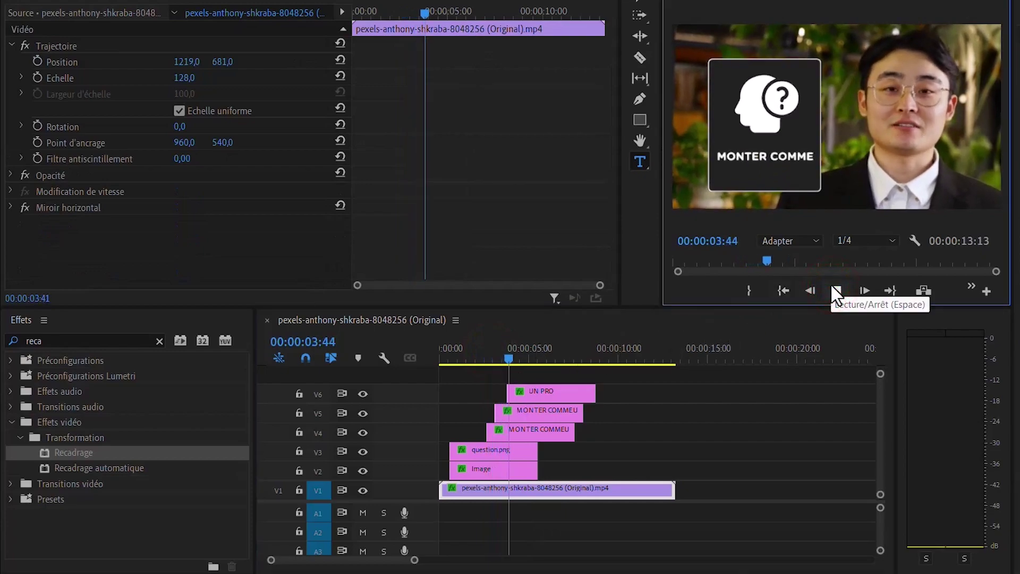
pyautogui.click(836, 290)
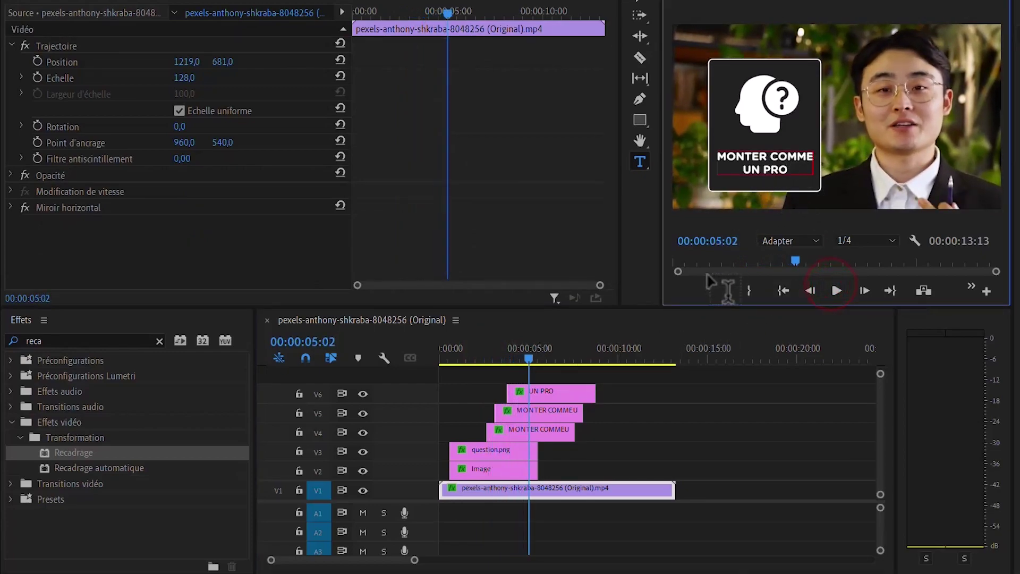
pyautogui.click(490, 355)
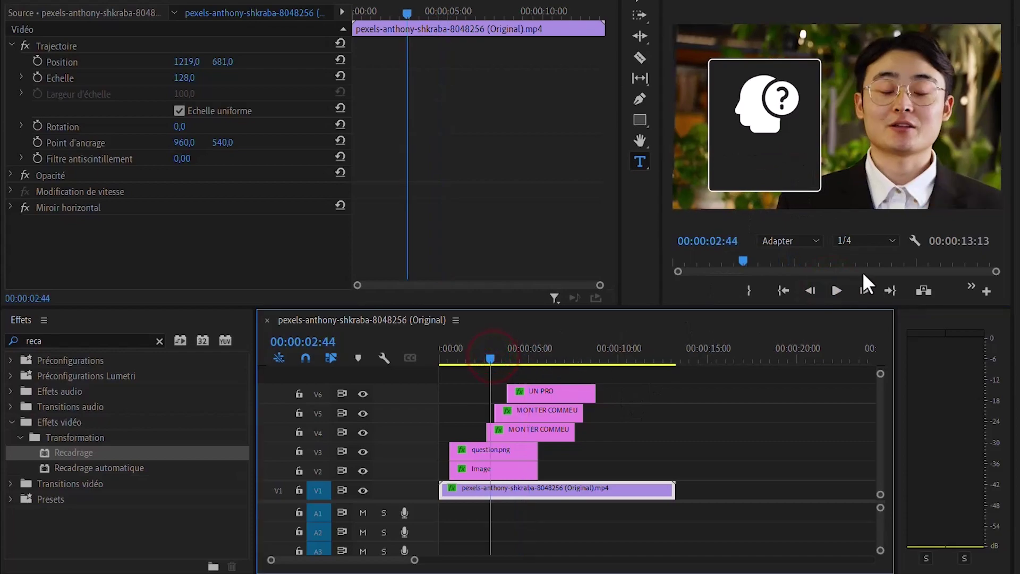
pyautogui.click(832, 292)
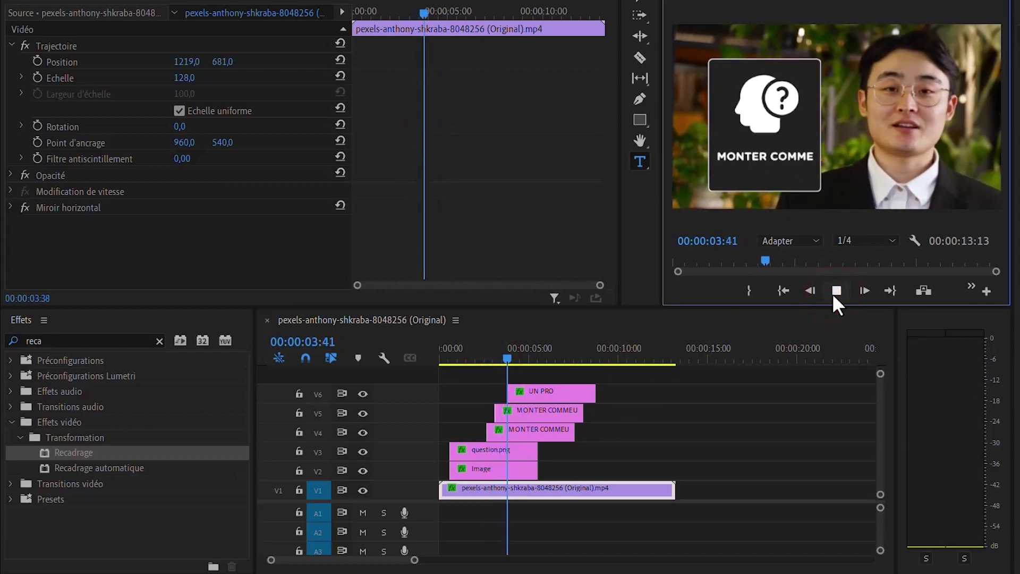
pyautogui.click(832, 292)
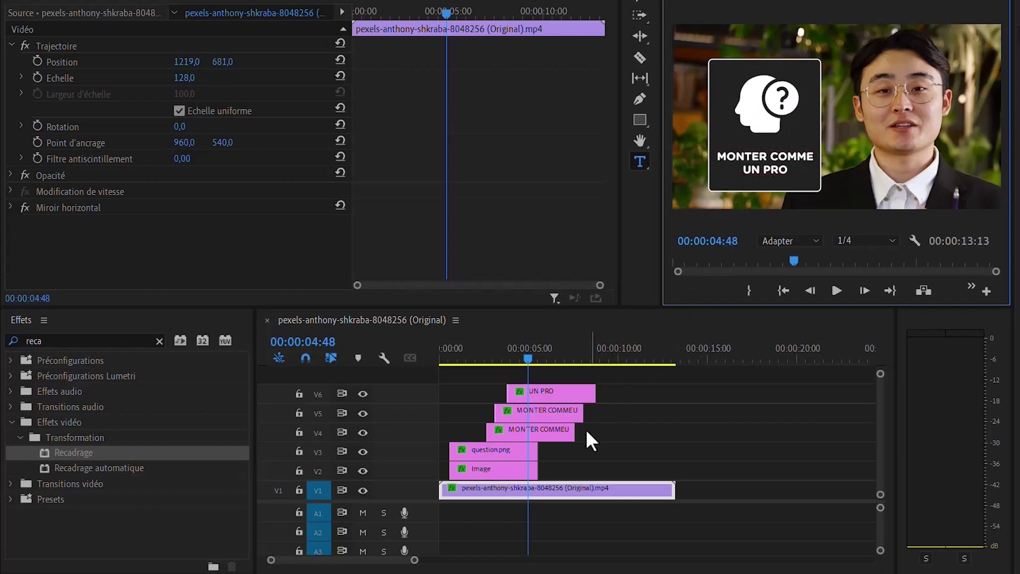
pyautogui.click(835, 291)
pyautogui.click(835, 290)
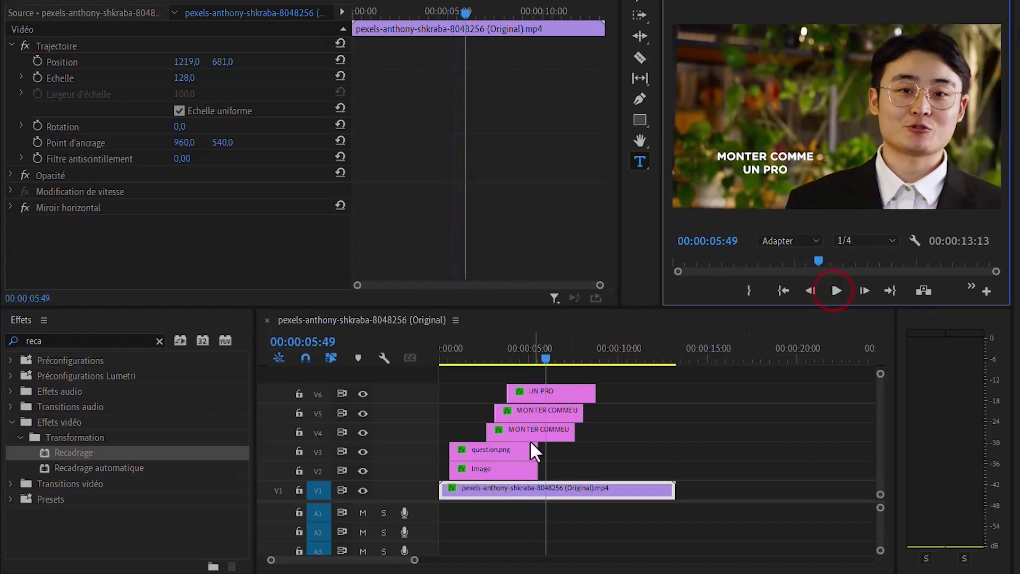
# Align the ends of the Image, question.png, V5 and V6 clips with the end of the V4 clip, and play back the animation.
pyautogui.moveTo(534, 453); pyautogui.dragTo(575, 467)
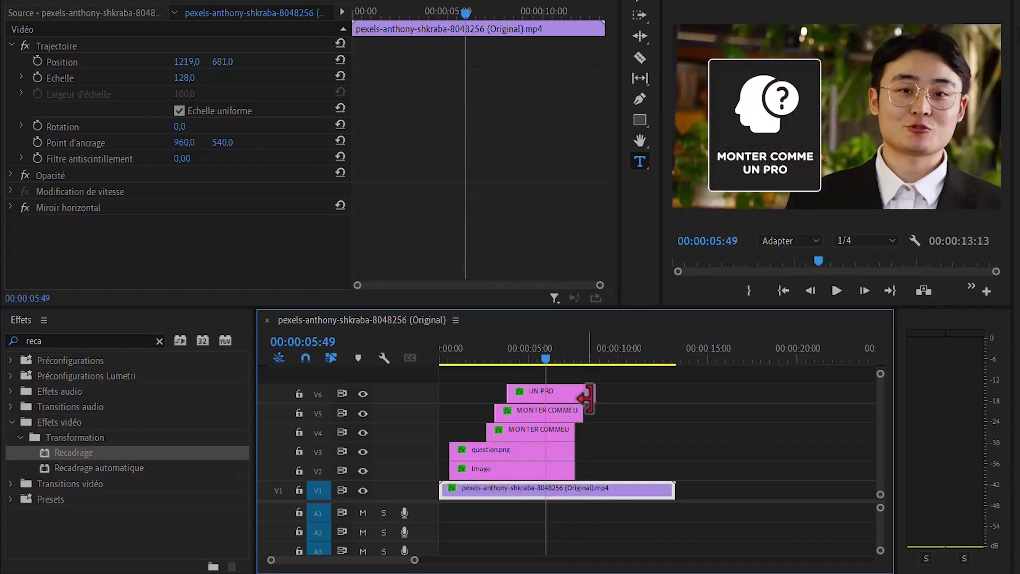
pyautogui.moveTo(590, 392); pyautogui.dragTo(574, 412)
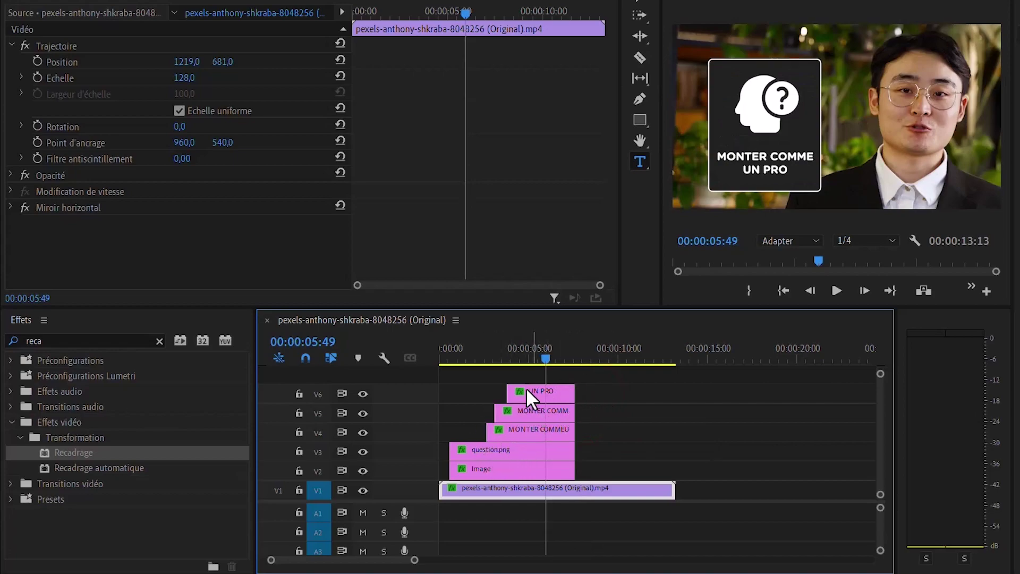
pyautogui.click(454, 362)
pyautogui.click(836, 290)
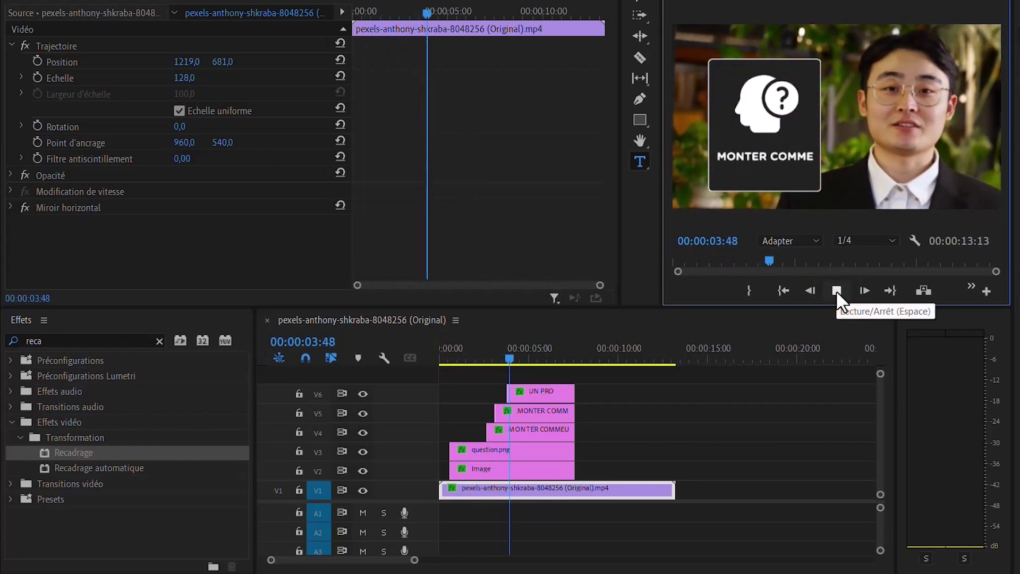
pyautogui.click(836, 290)
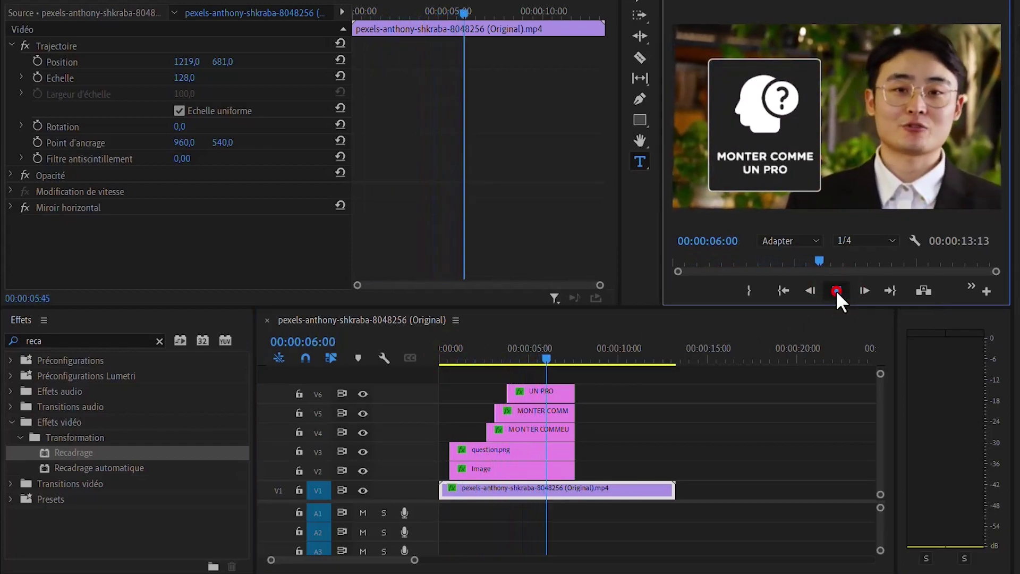
# Nest all the graphic clips on tracks V2 to V6 into a sequence named "Séquence imbriquée 01".
pyautogui.moveTo(620, 393); pyautogui.dragTo(465, 466)
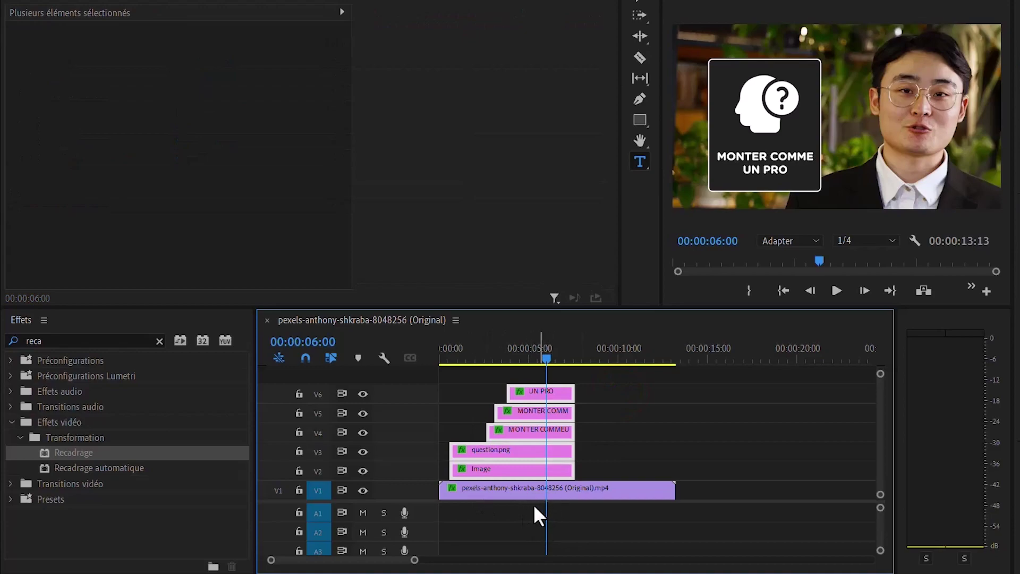
pyautogui.rightClick(513, 431)
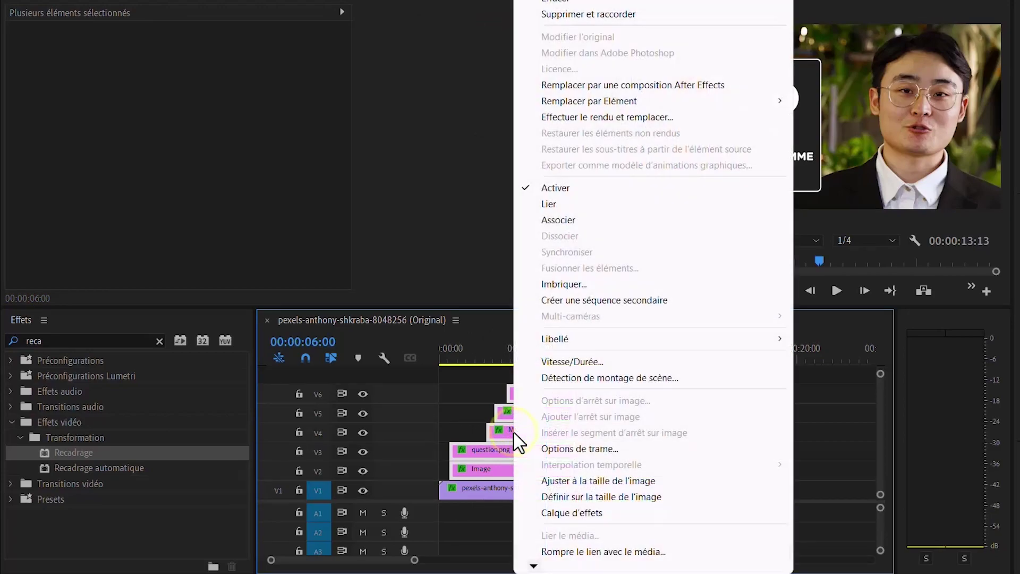
pyautogui.click(562, 287)
pyautogui.click(557, 264)
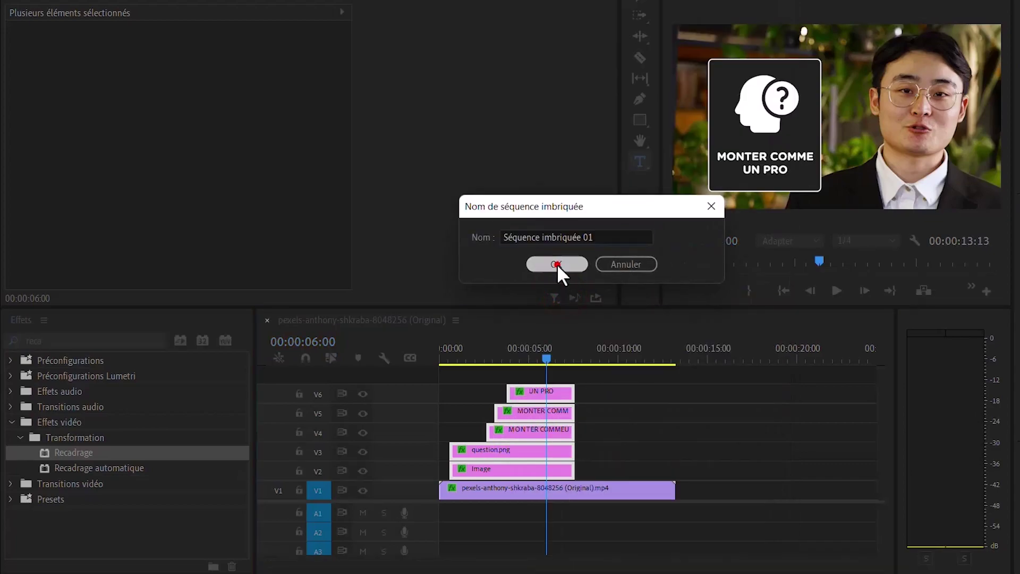
# Turn off Echelle uniforme for the nested sequence clip, with the playhead at 00:00:07:01.
pyautogui.click(527, 466)
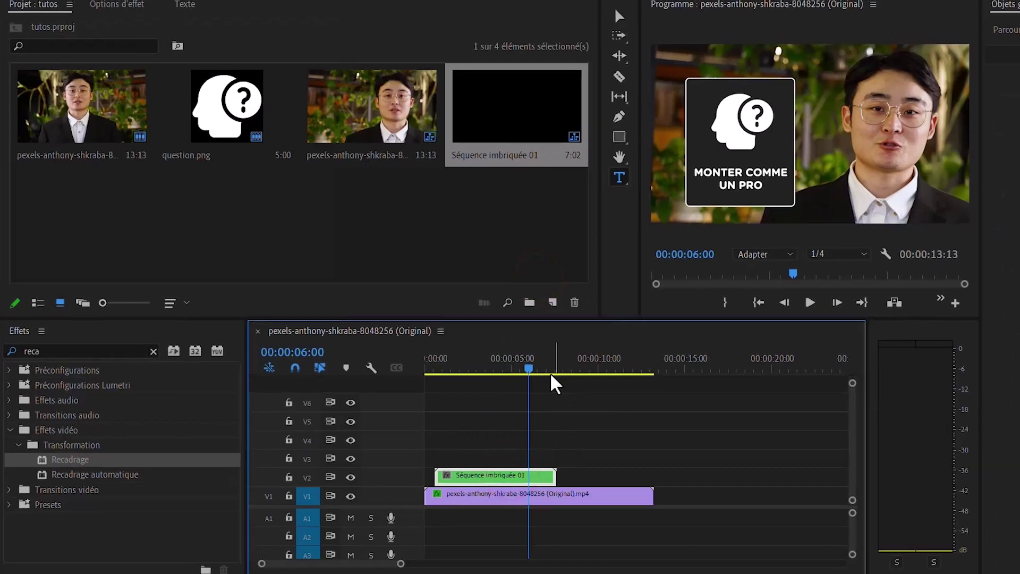
pyautogui.click(547, 371)
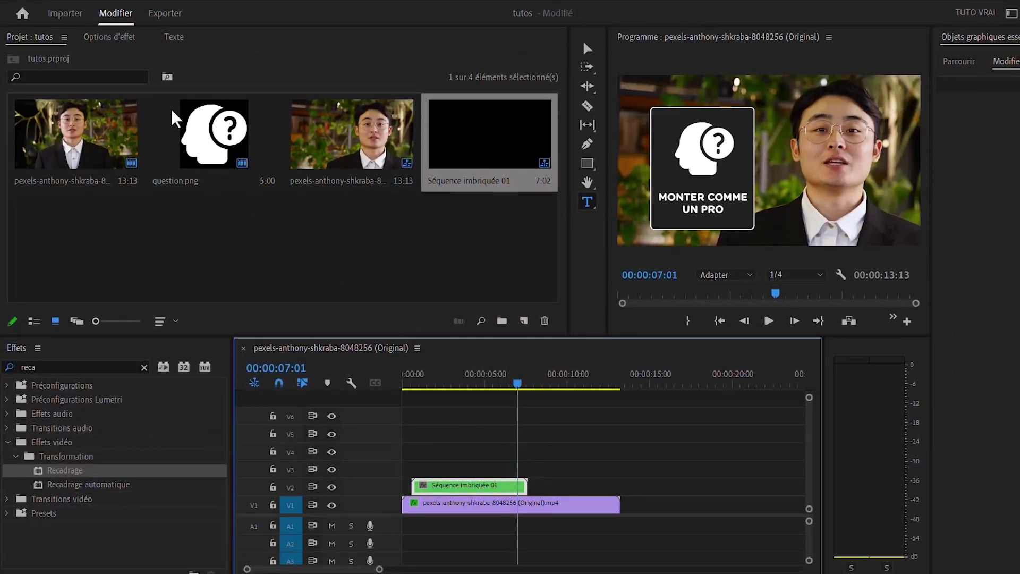
pyautogui.click(102, 39)
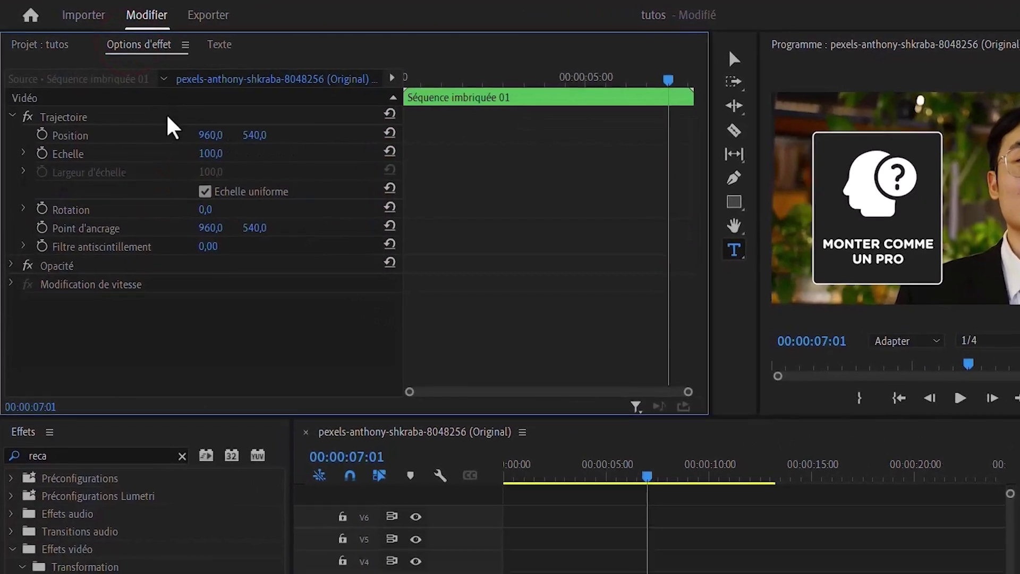
pyautogui.click(212, 199)
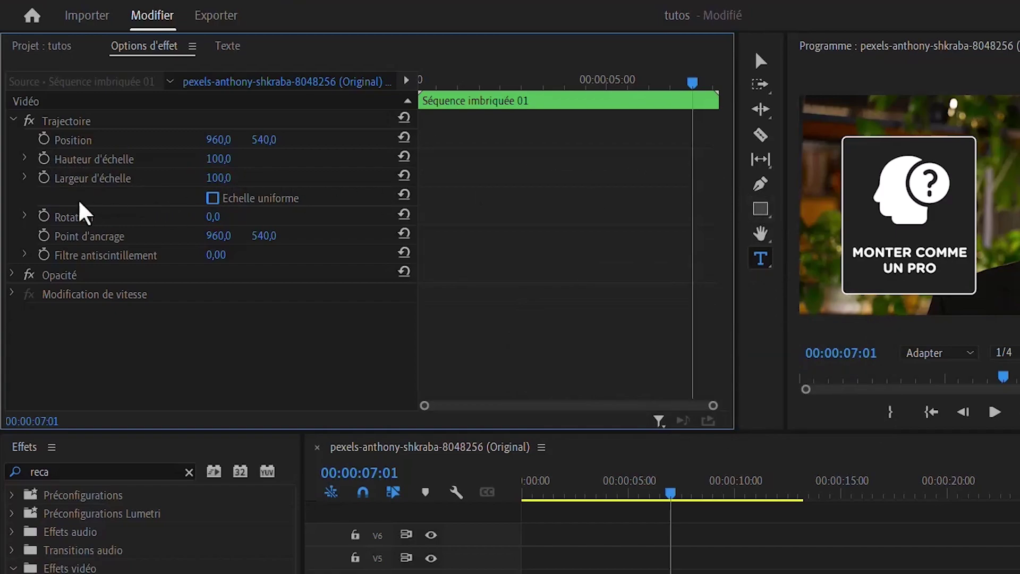
# Keyframe the nested clip's Hauteur d'échelle from 100,0 at 00:00:07:01 to 0,0 at 00:00:07:14, and play back the closing.
pyautogui.click(43, 158)
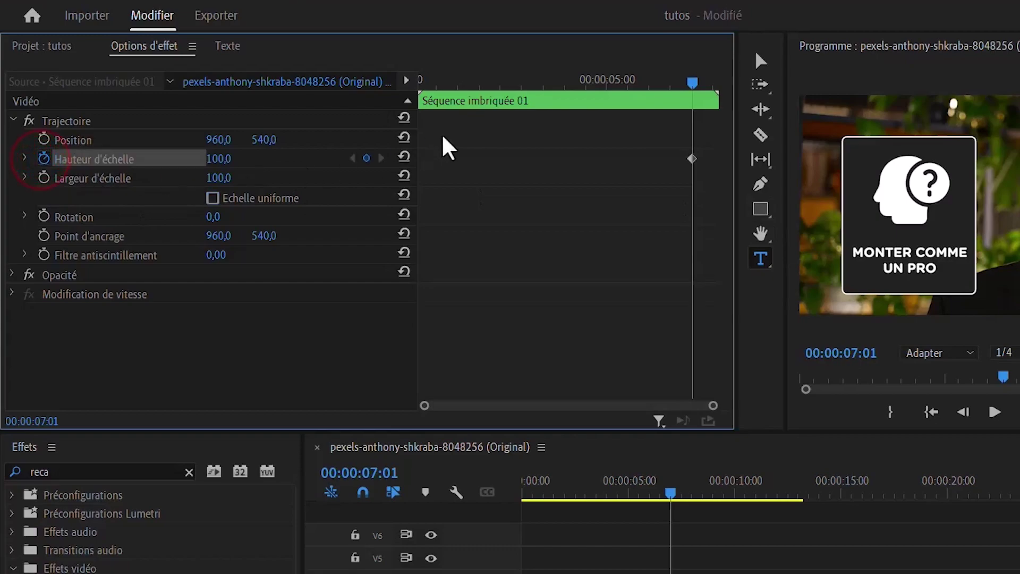
pyautogui.click(703, 81)
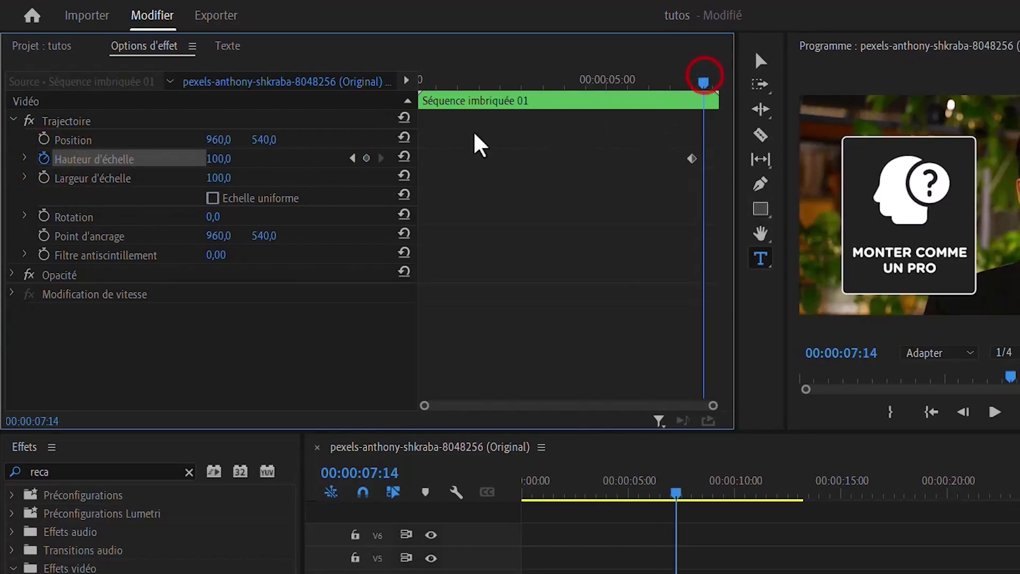
pyautogui.click(220, 159)
pyautogui.moveTo(219, 158); pyautogui.dragTo(166, 158)
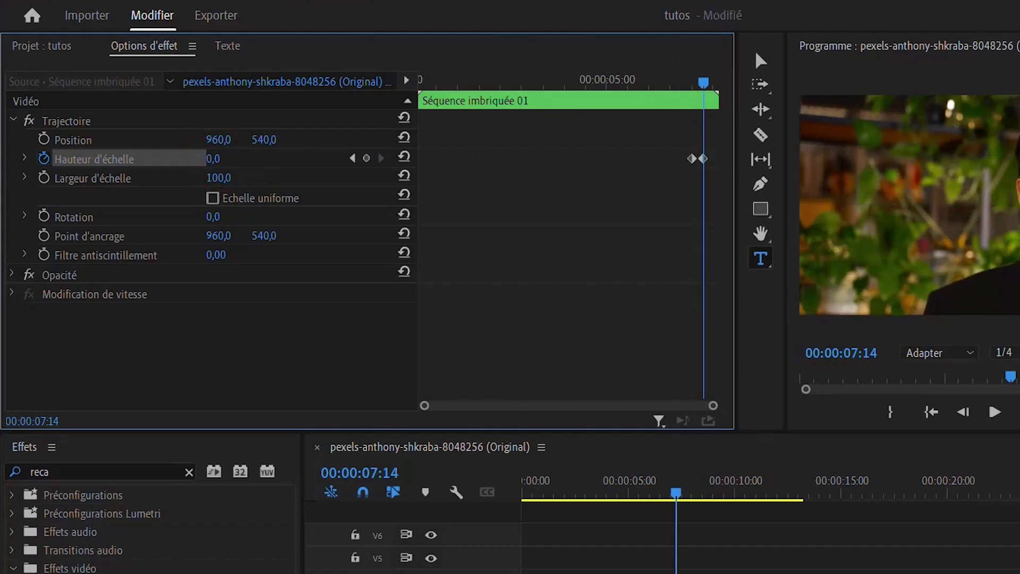
pyautogui.click(671, 86)
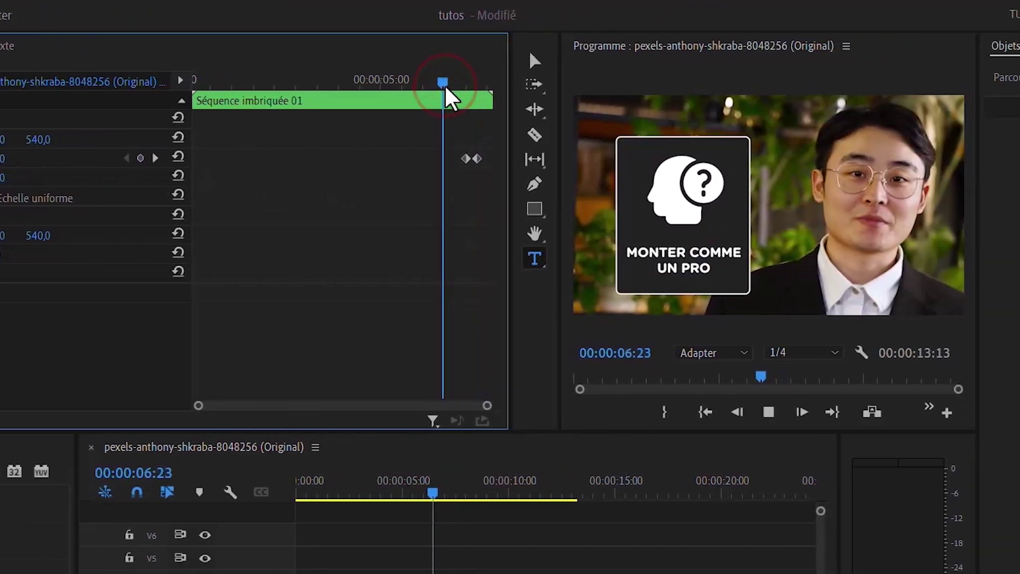
pyautogui.press('space')
pyautogui.press('space')
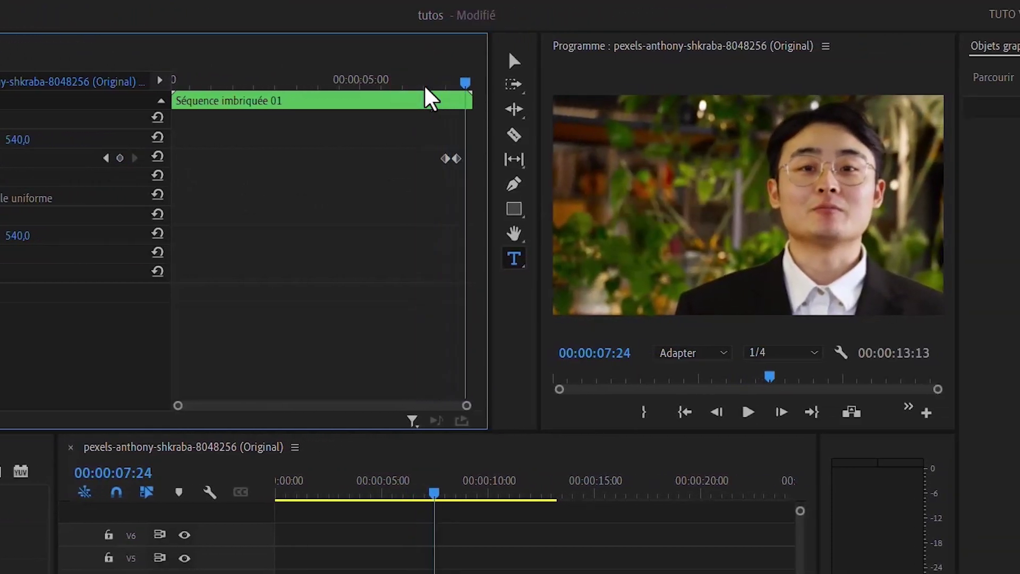
# Shift the second Hauteur d'échelle keyframe slightly later, ease both keyframes with Dégressif and Progressif, and preview from 00:00:06:33.
pyautogui.click(454, 159)
pyautogui.moveTo(453, 159)
pyautogui.mouseDown()
pyautogui.moveTo(471, 182)
pyautogui.moveTo(456, 160)
pyautogui.mouseUp()
pyautogui.rightClick(457, 159)
pyautogui.click(511, 433)
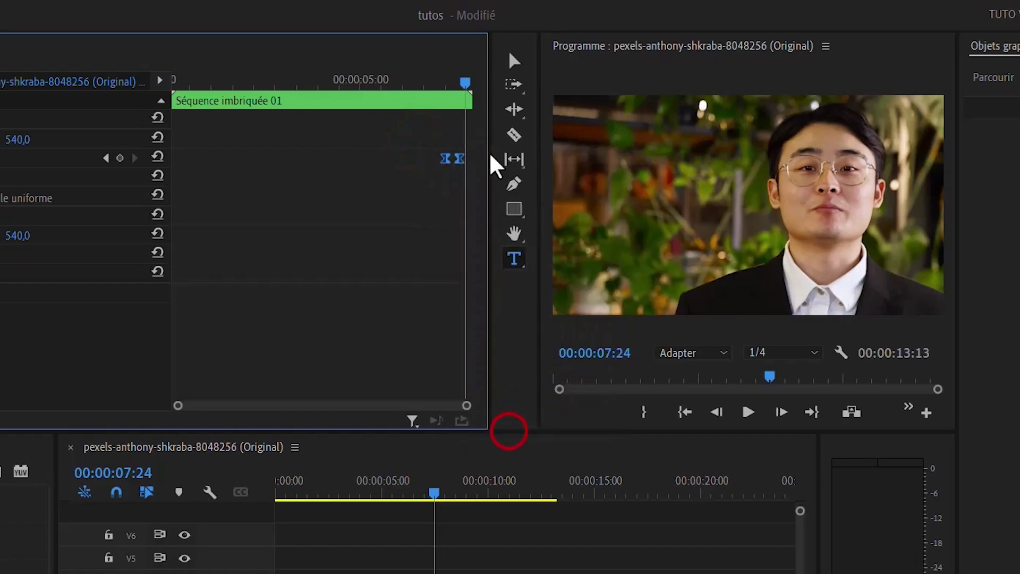
pyautogui.rightClick(457, 162)
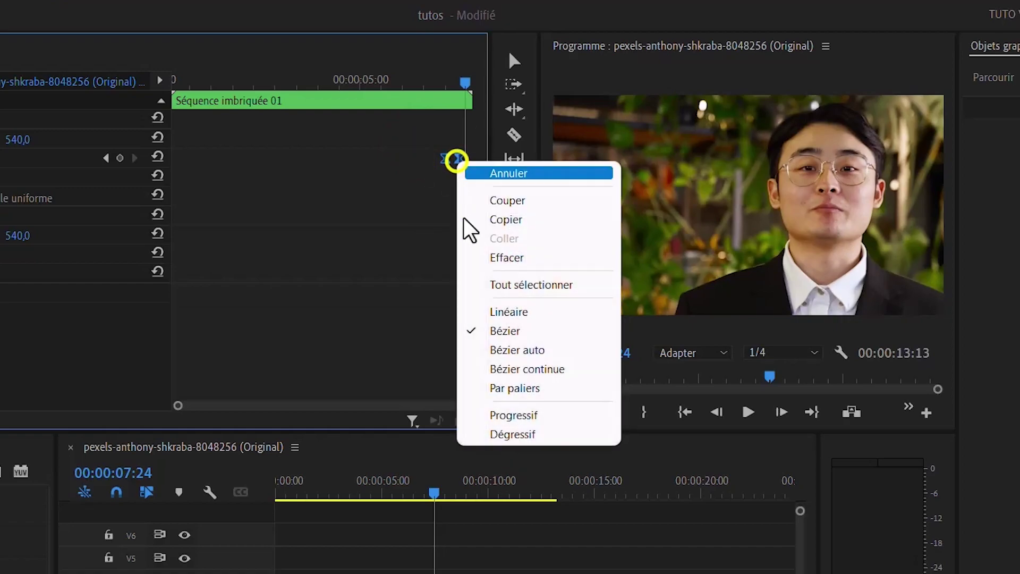
pyautogui.click(485, 415)
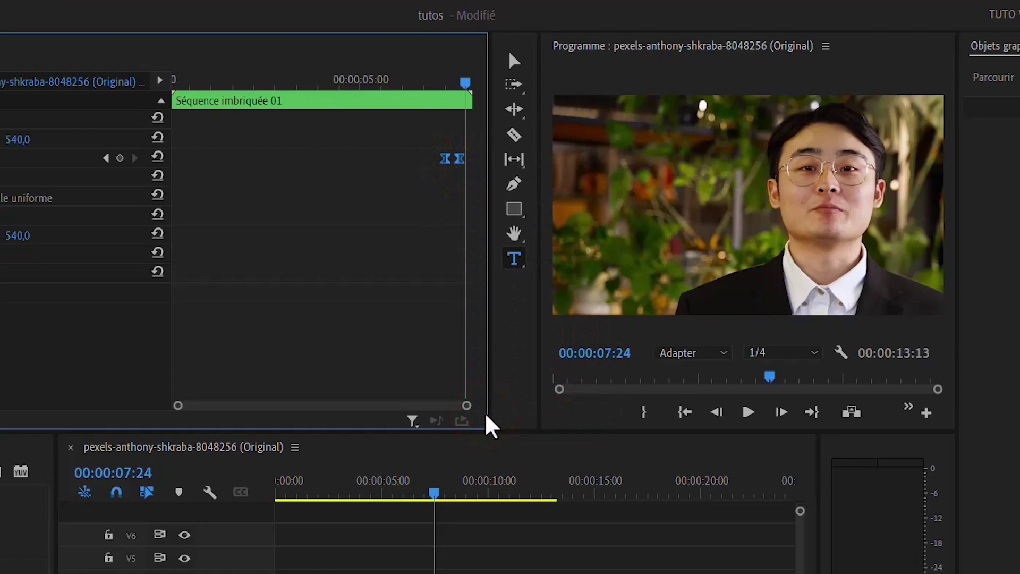
pyautogui.click(430, 81)
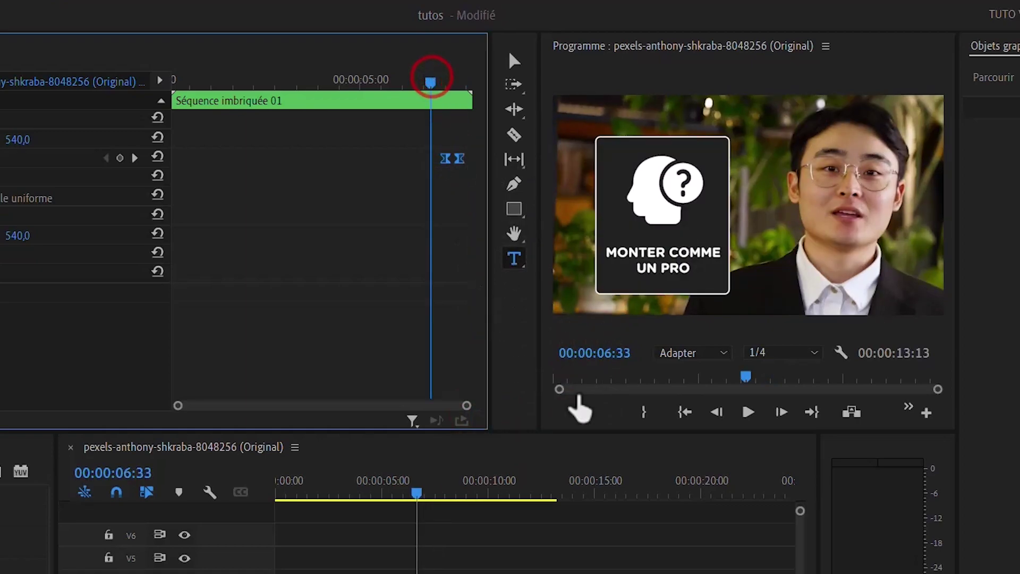
pyautogui.click(748, 413)
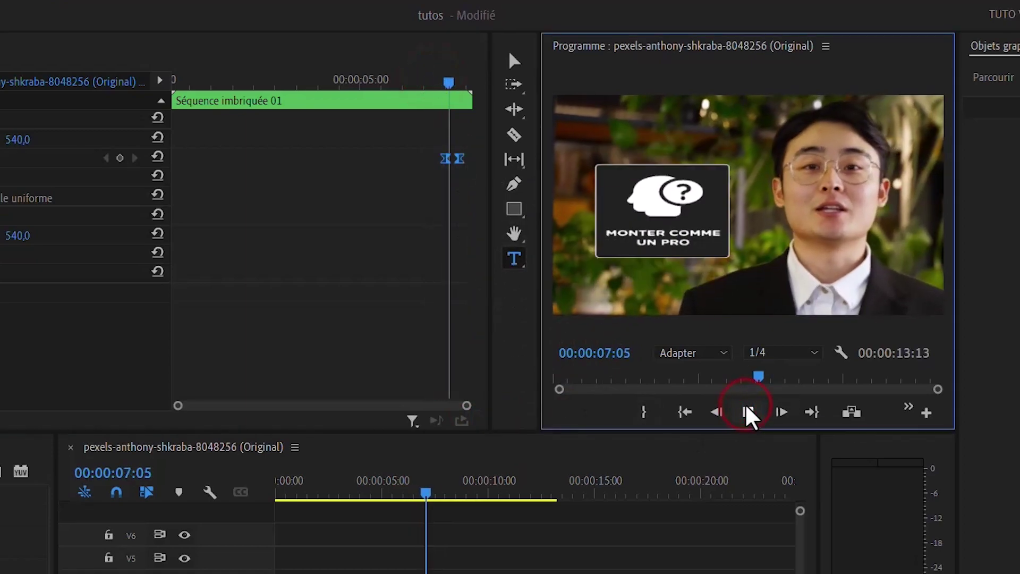
pyautogui.click(748, 413)
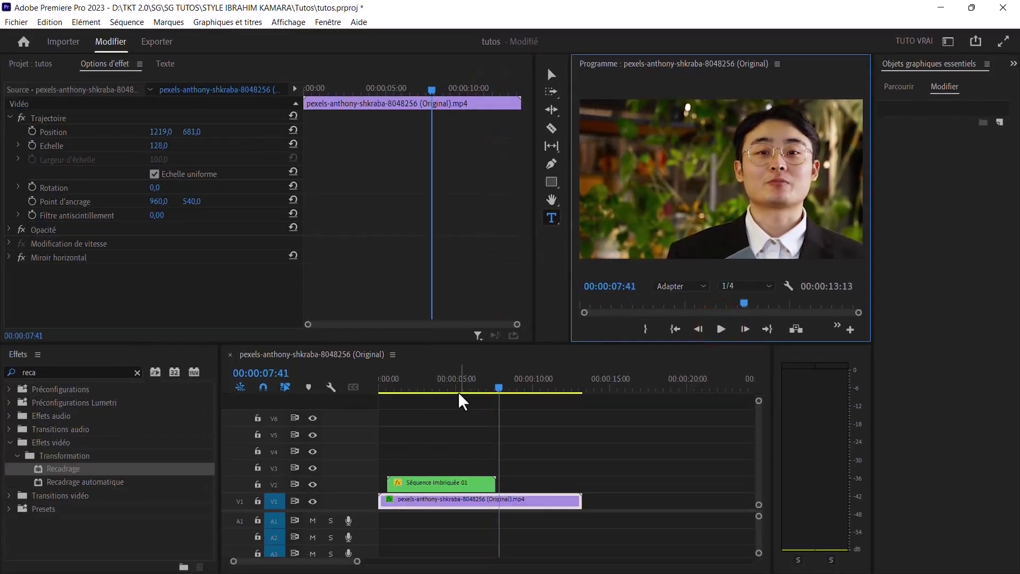
# Place the playhead at 00:00:03:44, search the effects for "3D" and apply 3D simple to the Séquence imbriquée 01 clip.
pyautogui.click(438, 383)
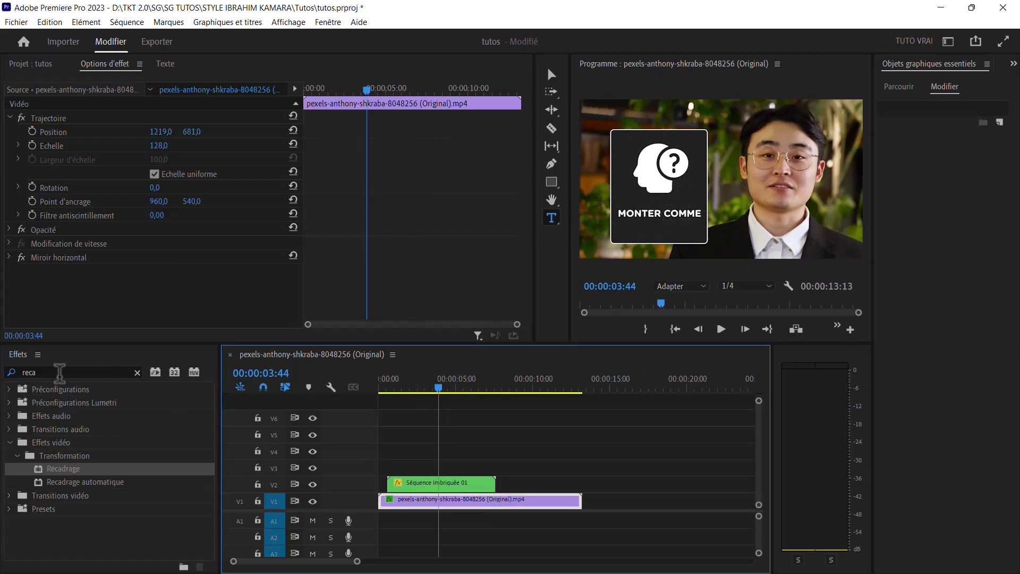
pyautogui.click(138, 373)
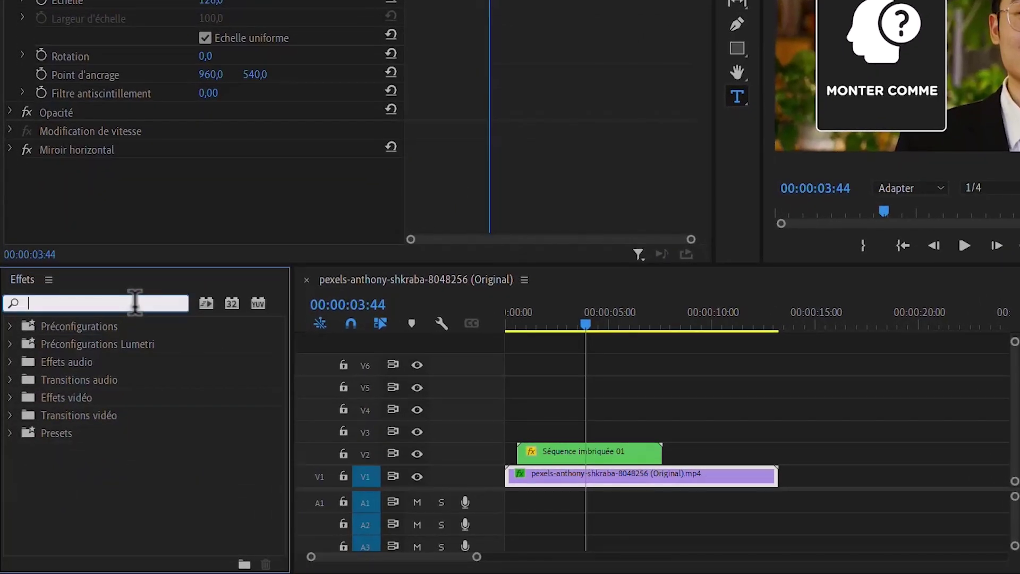
pyautogui.write('3D')
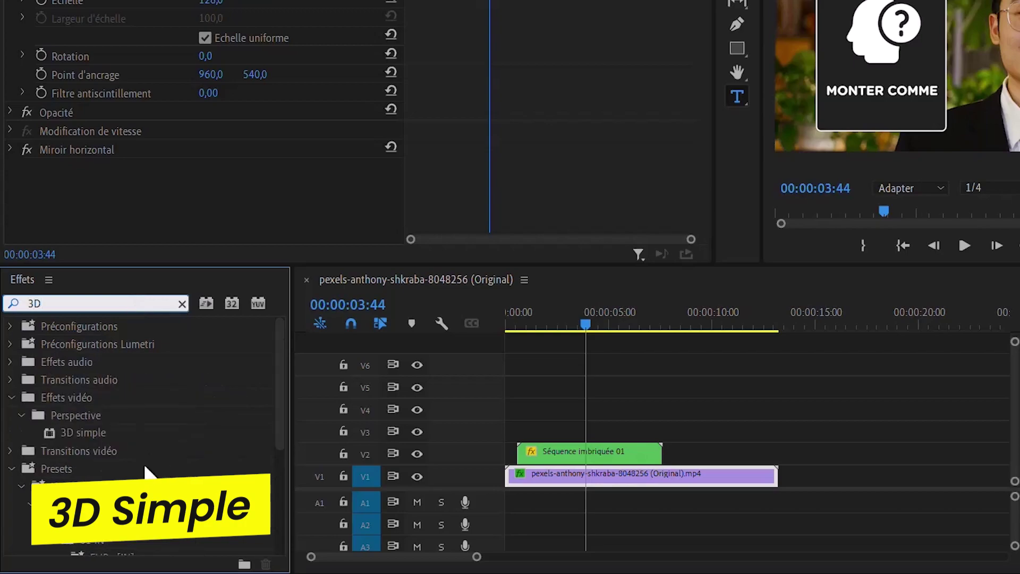
pyautogui.click(76, 434)
pyautogui.moveTo(74, 433); pyautogui.dragTo(588, 457)
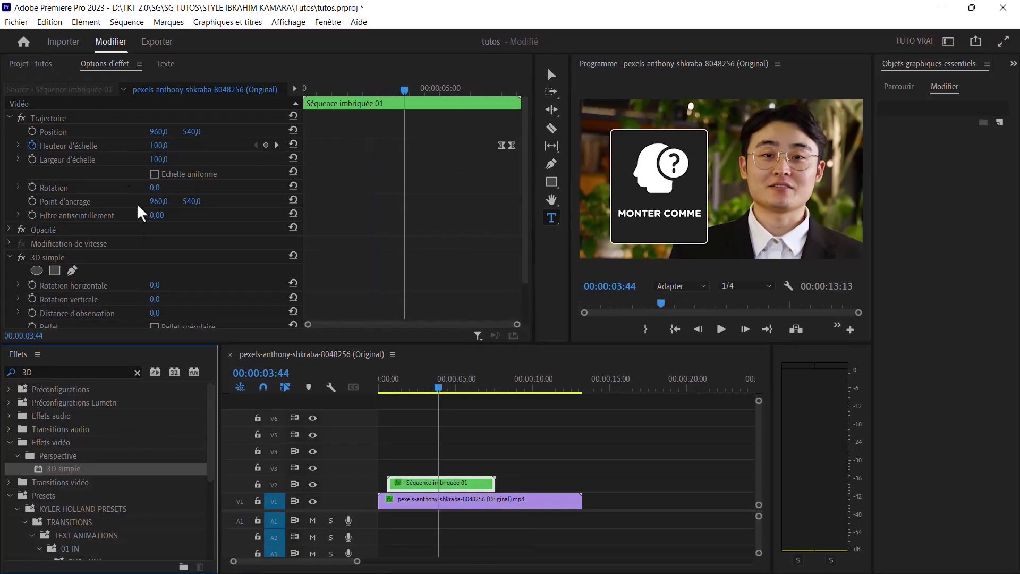
# Set the 3D simple effect's Rotation horizontale to -15,0° on the nested sequence clip.
pyautogui.scroll(-3, 135, 260)
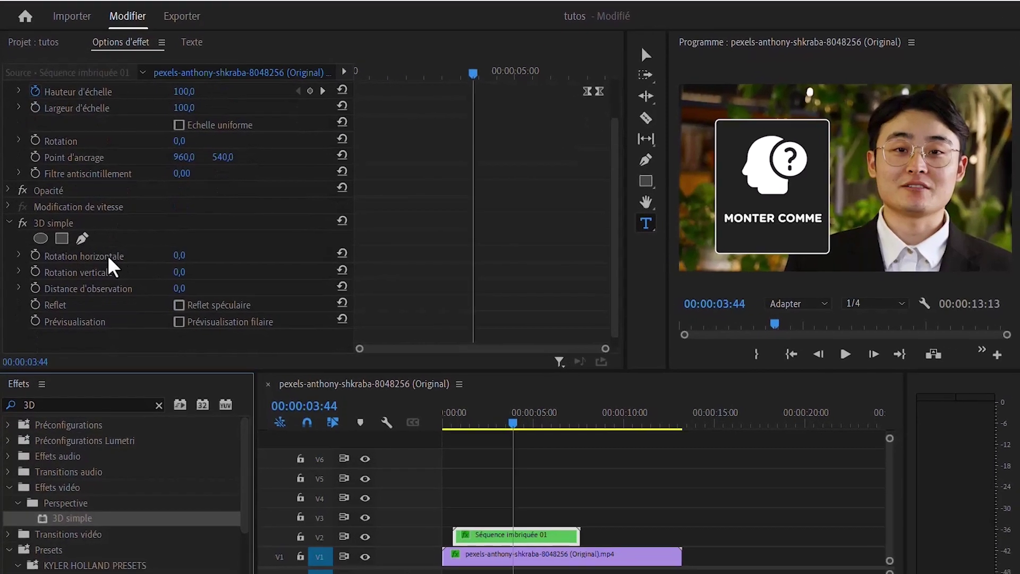
pyautogui.moveTo(175, 255); pyautogui.dragTo(167, 255)
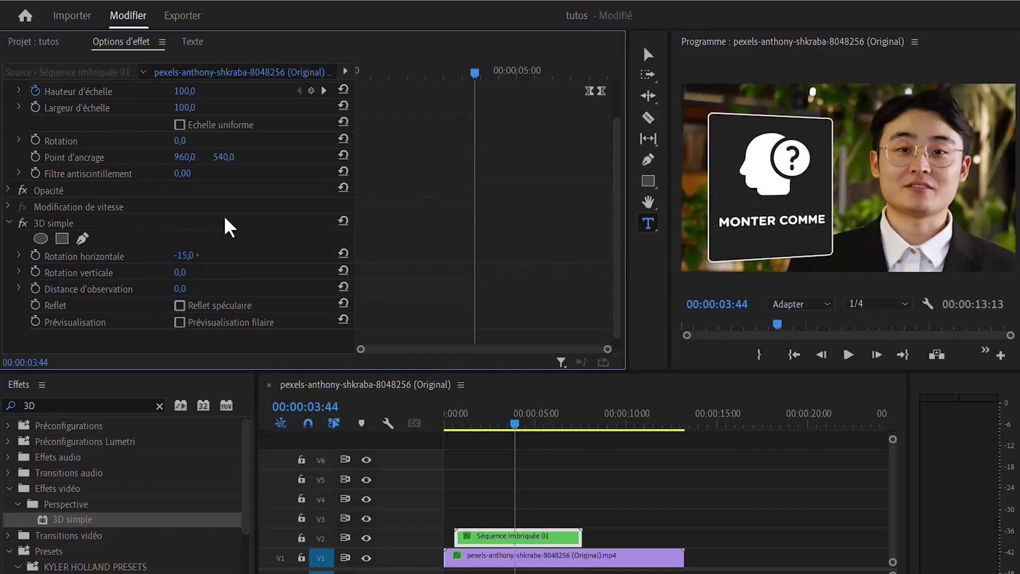
pyautogui.scroll(3, 232, 215)
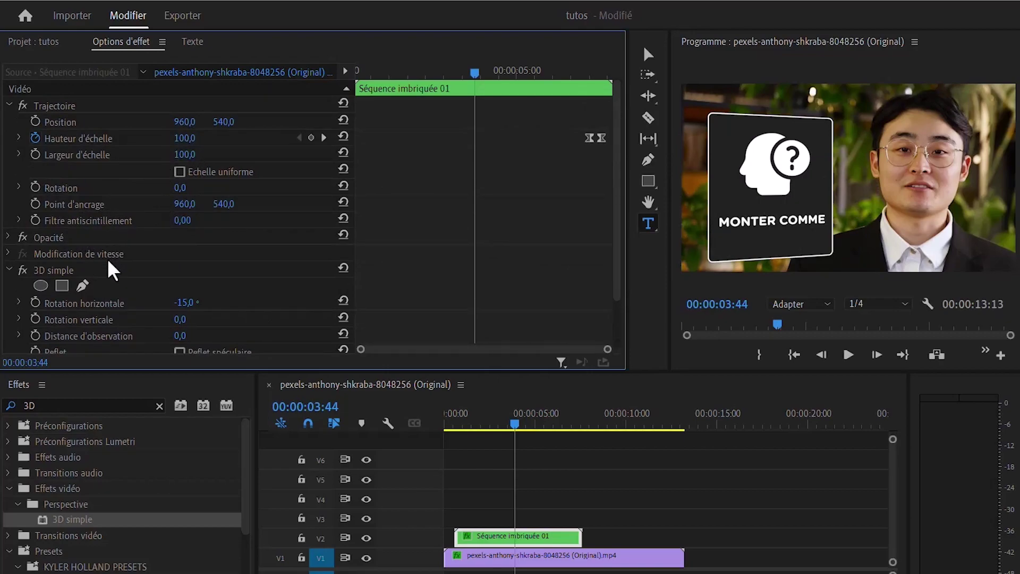
pyautogui.scroll(-1, 170, 271)
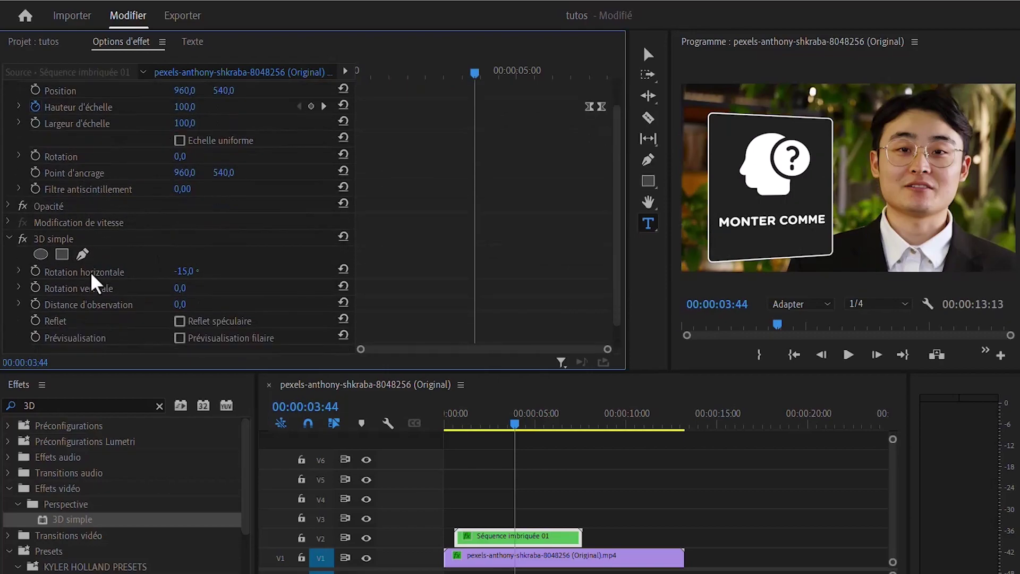
pyautogui.scroll(1, 66, 201)
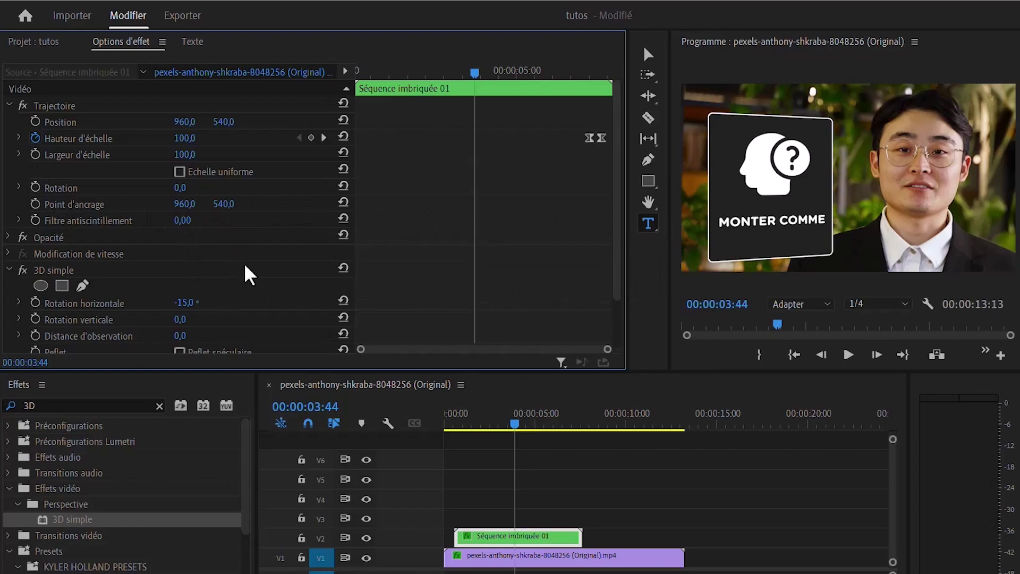
pyautogui.scroll(-1, 249, 256)
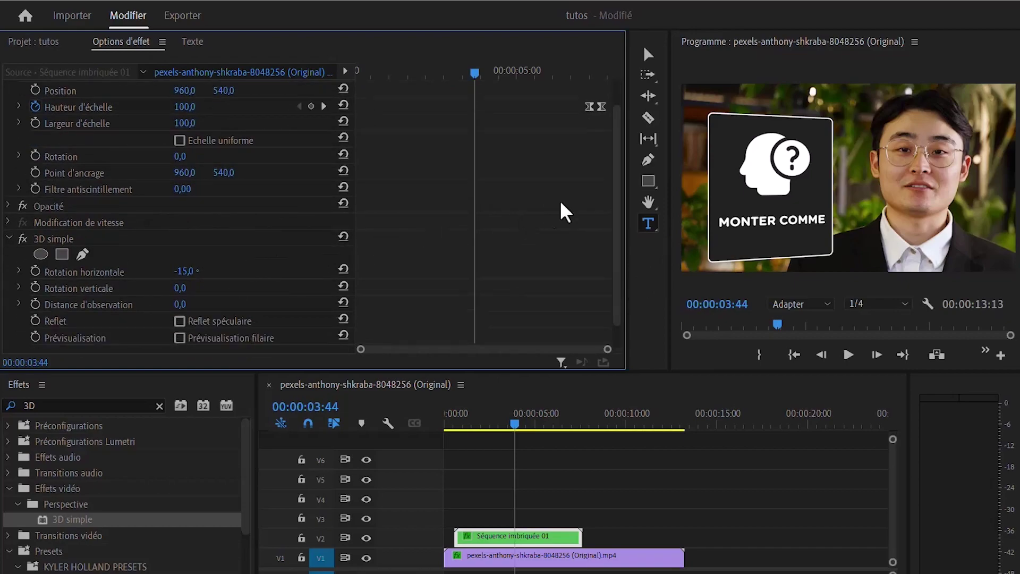
pyautogui.scroll(1, 281, 204)
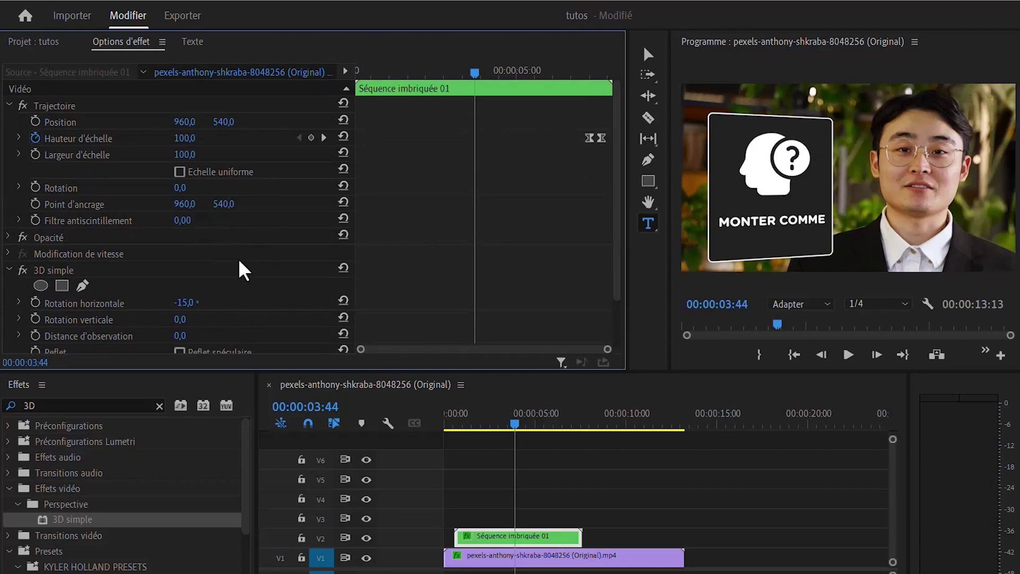
pyautogui.scroll(-2, 239, 260)
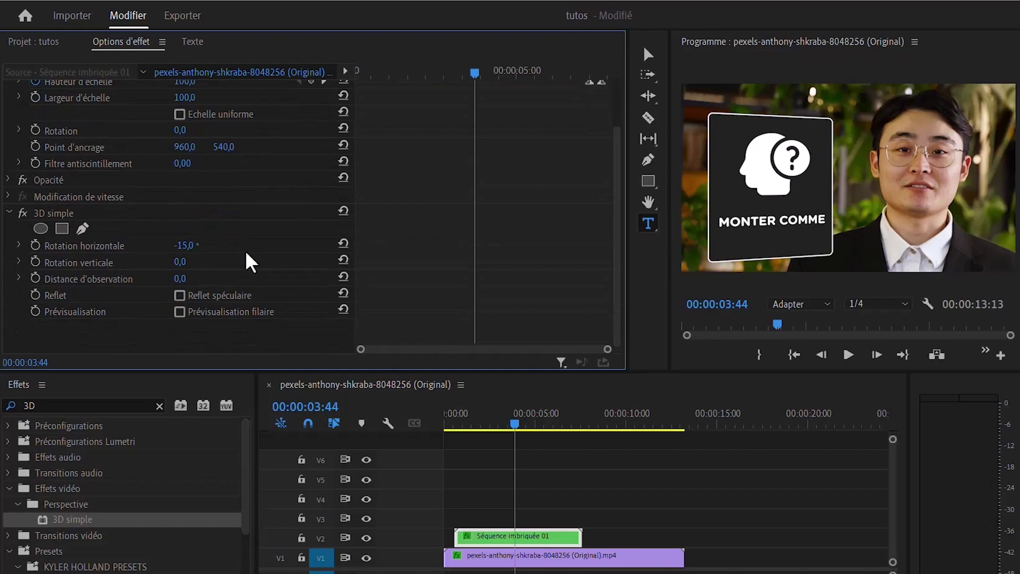
pyautogui.scroll(2, 268, 204)
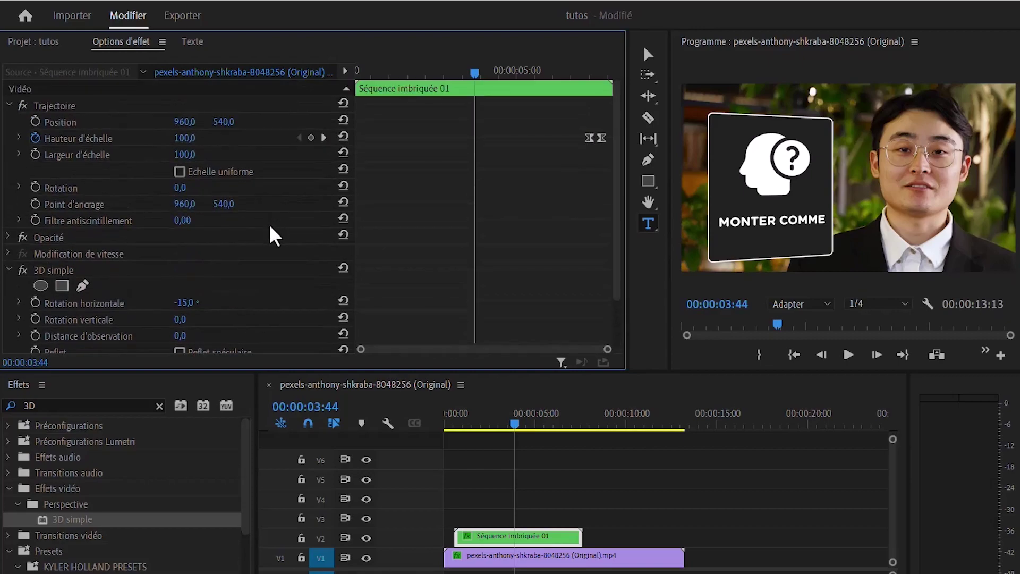
# Search the effects for "Transform" and apply the Transformation effect from Déformation to the Séquence imbriquée 01 clip.
pyautogui.click(91, 405)
pyautogui.click(159, 406)
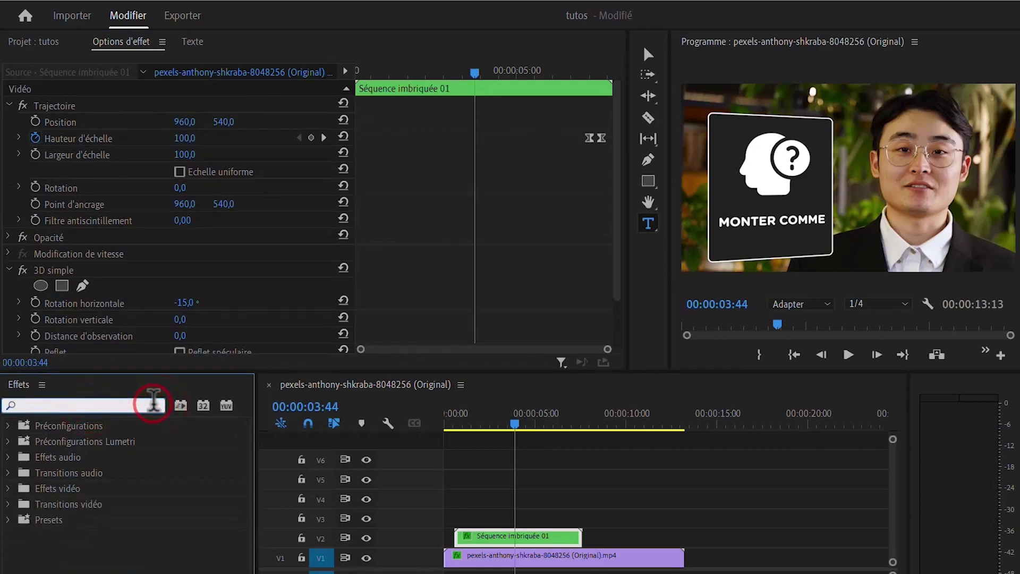
pyautogui.write('Tran')
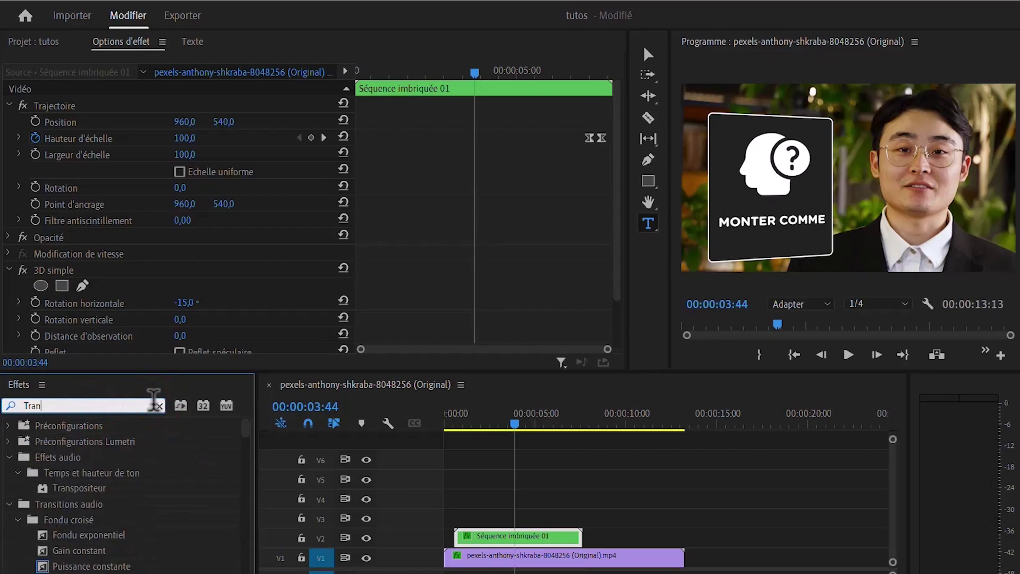
pyautogui.write('sform')
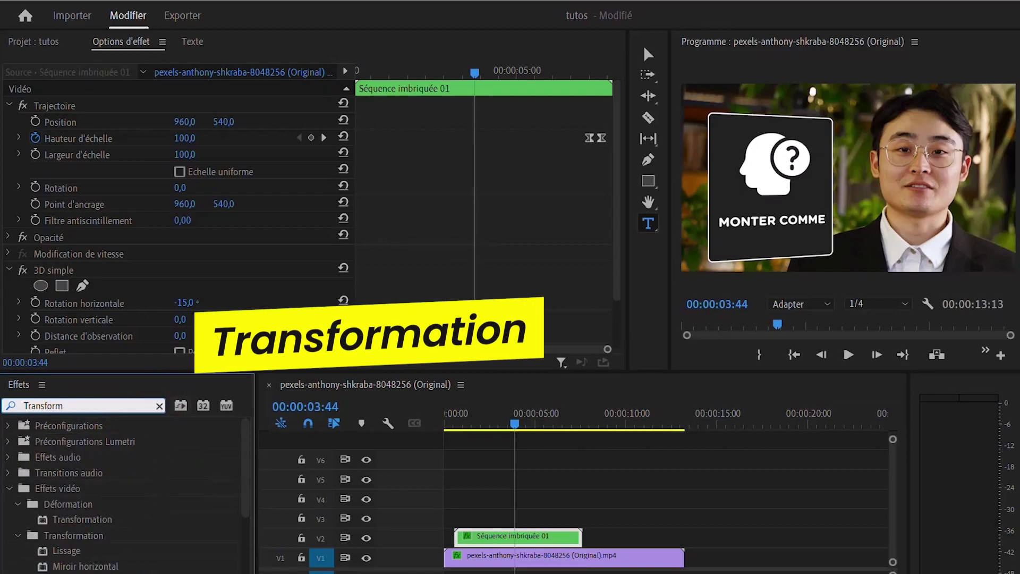
pyautogui.moveTo(76, 522); pyautogui.dragTo(504, 538)
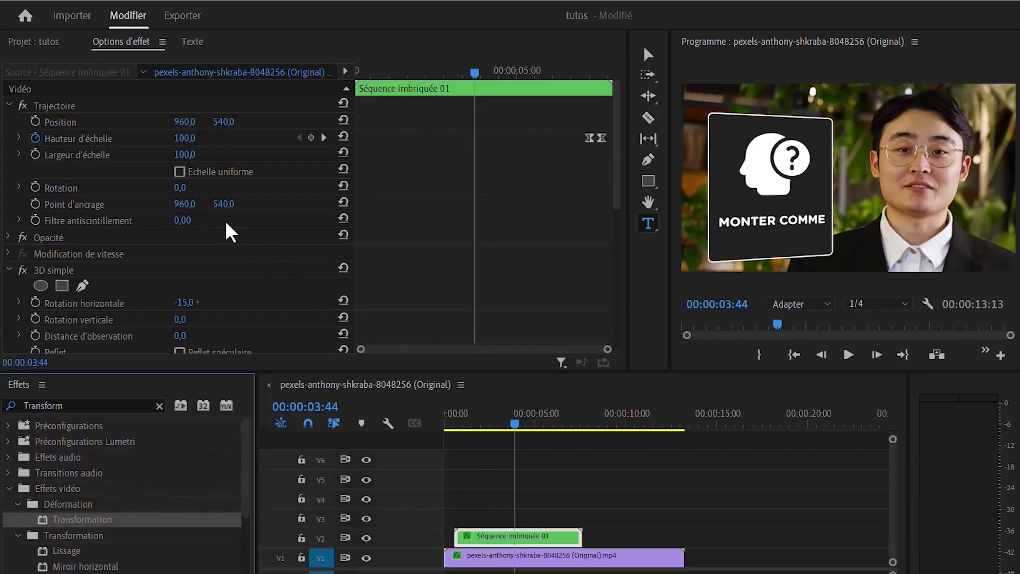
# Set the Transformation effect's Echelle to 85,0 and its horizontal Point d'ancrage to 1066,0, raising the vertical anchor value slightly.
pyautogui.scroll(-5, 208, 247)
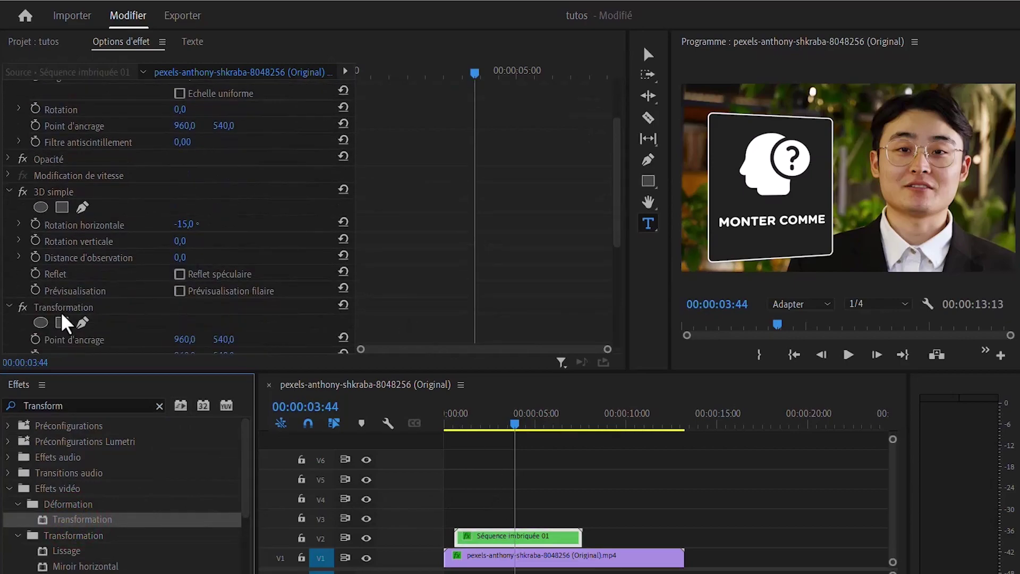
pyautogui.scroll(-3, 104, 297)
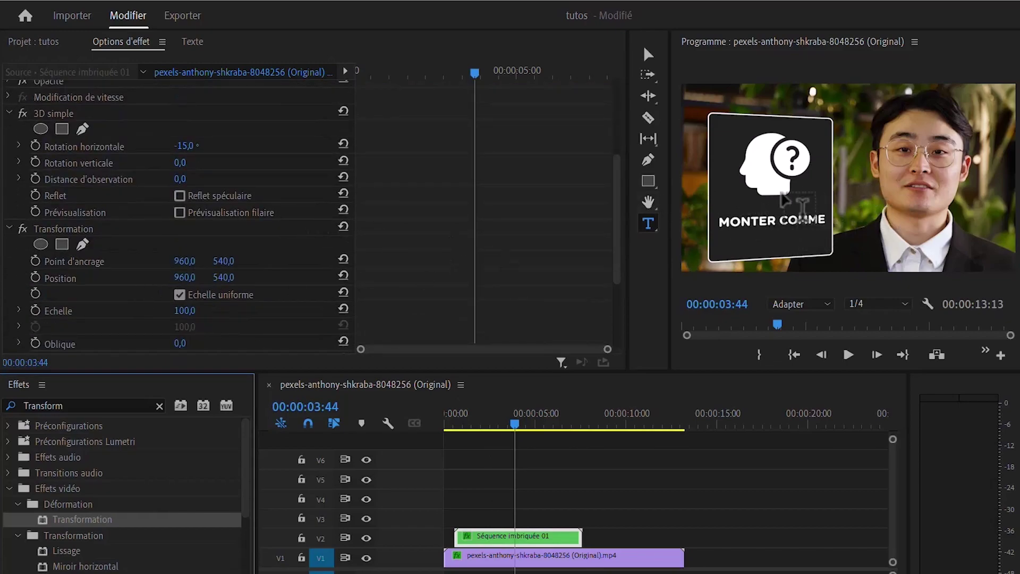
pyautogui.moveTo(181, 310); pyautogui.dragTo(173, 310)
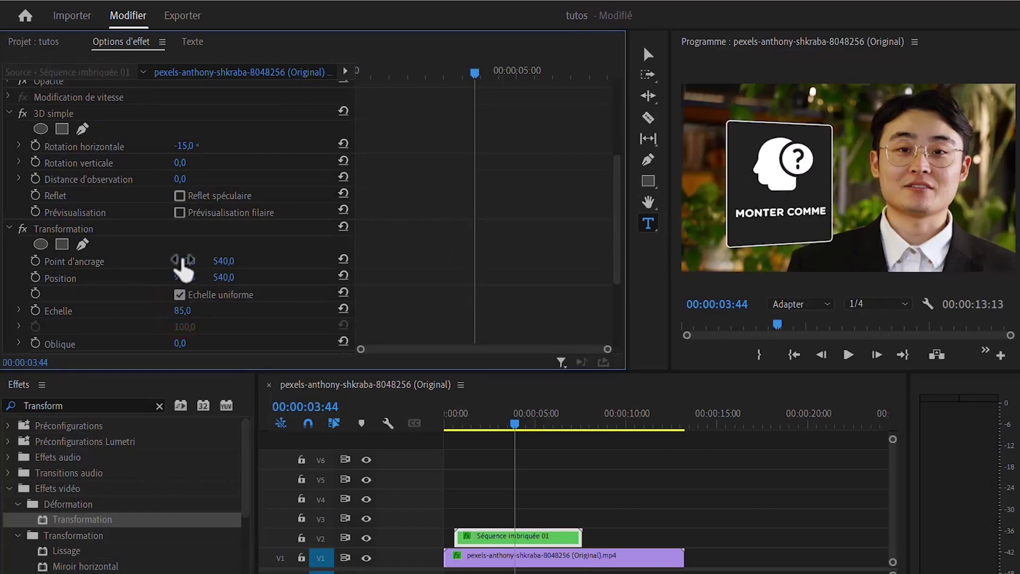
pyautogui.moveTo(182, 263); pyautogui.dragTo(228, 266)
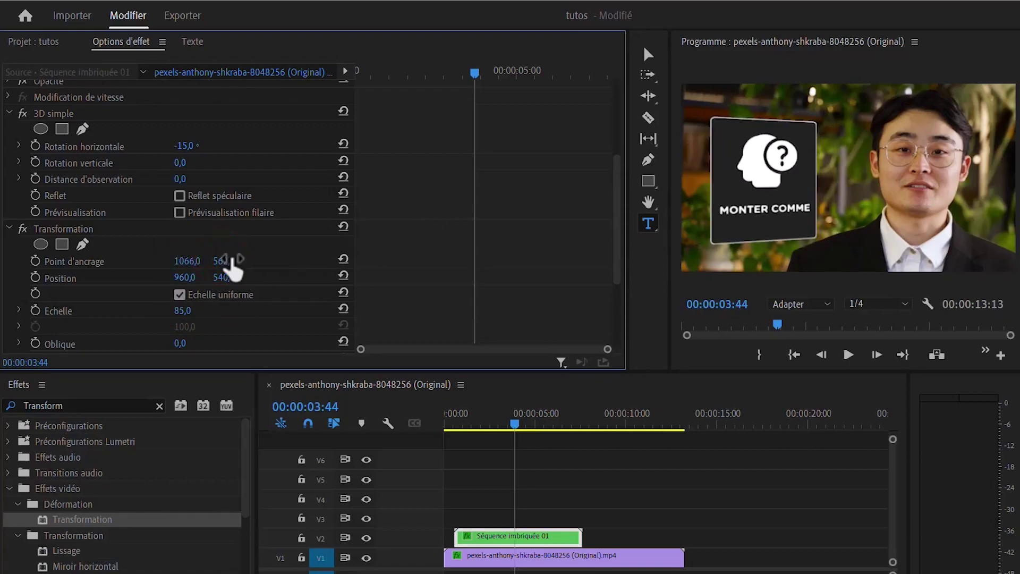
# Play back the main sequence from 00:00:00:17 and again from about 00:00:01:23 to check when the text appears.
pyautogui.click(452, 419)
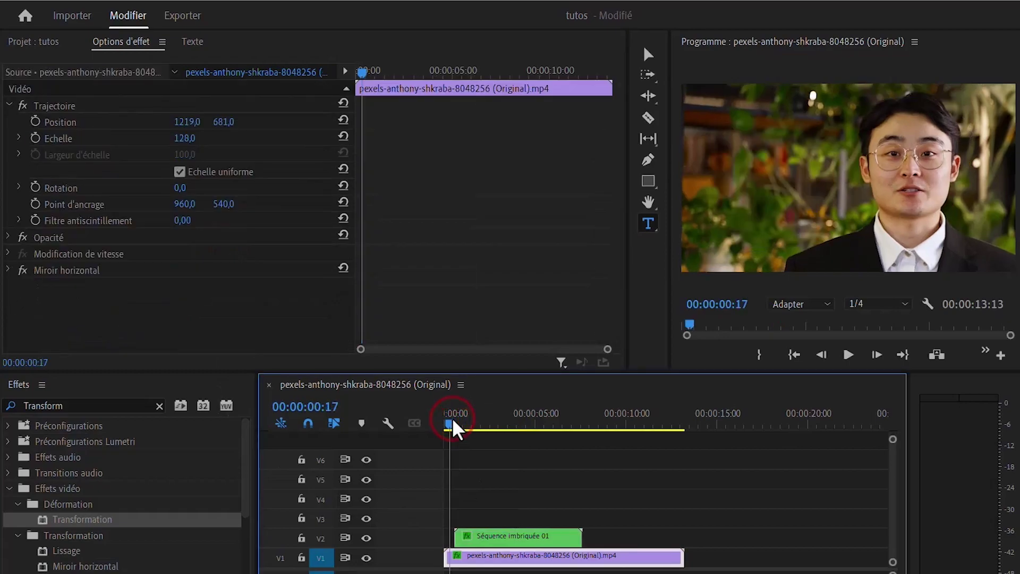
pyautogui.click(845, 354)
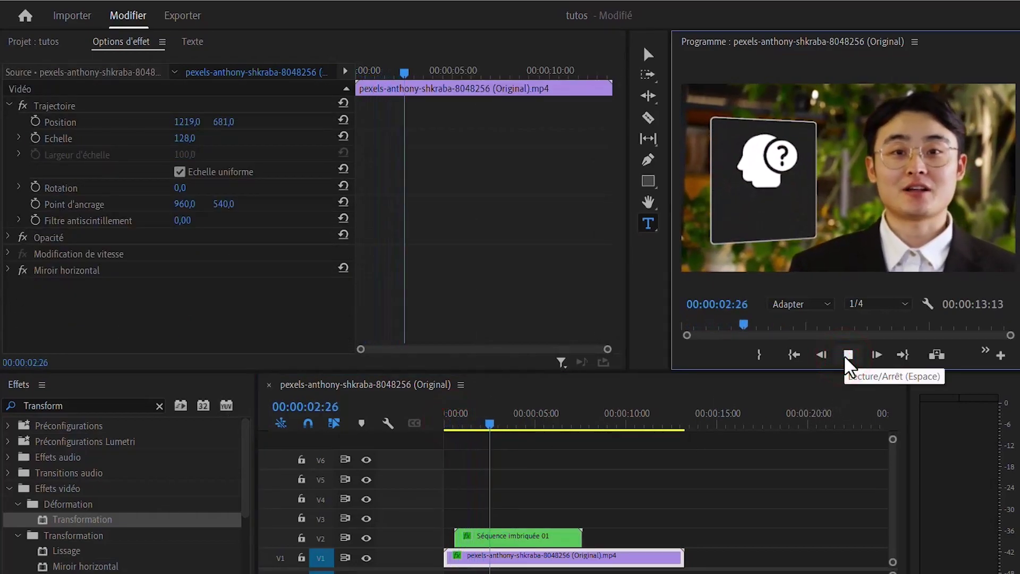
pyautogui.click(844, 355)
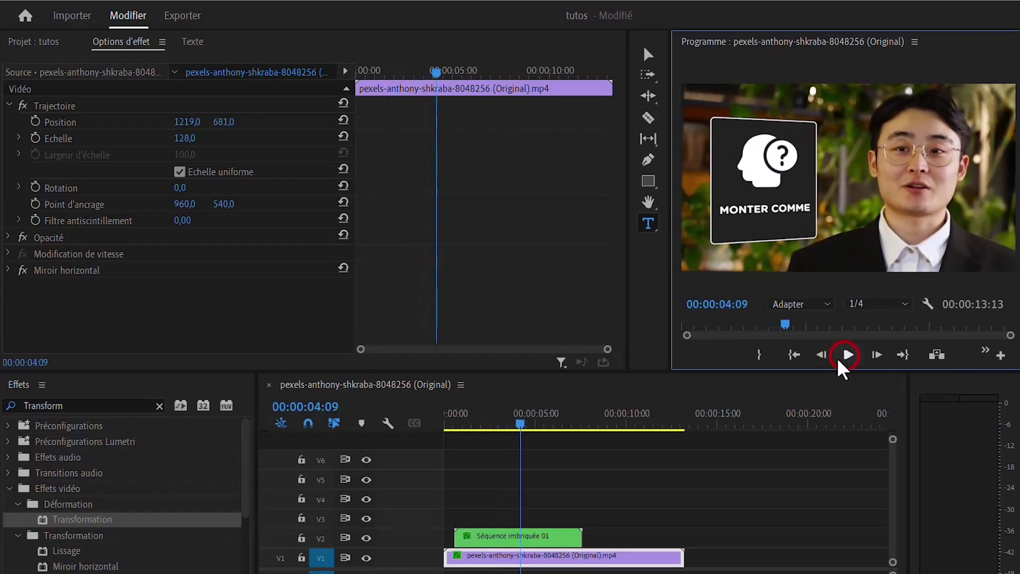
pyautogui.click(473, 423)
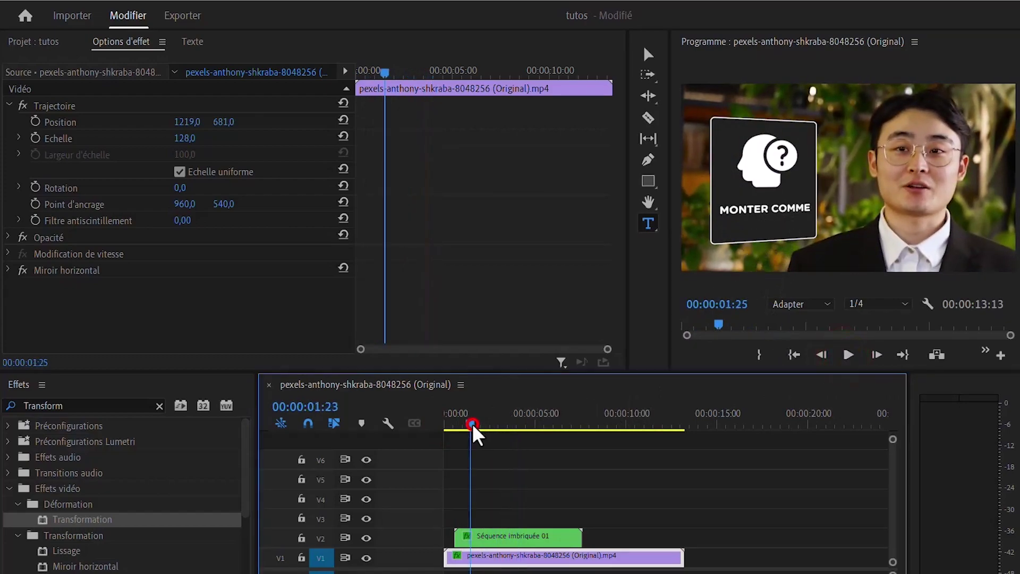
pyautogui.click(847, 355)
pyautogui.click(847, 355)
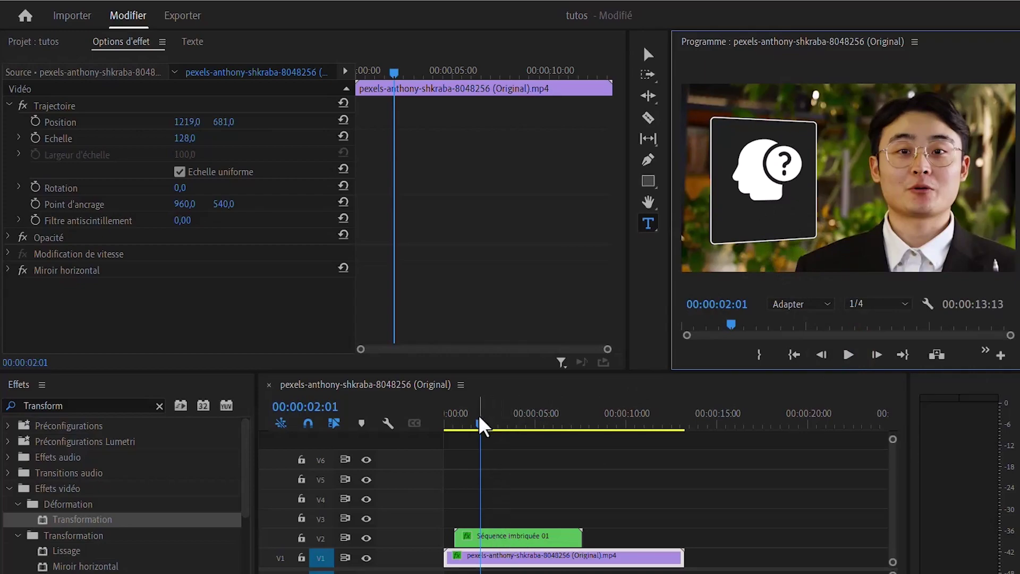
# In Séquence imbriquée 01, move the three staggered text clips earlier so the first starts at 00:00:01:21, and extend their ends to match question.png.
pyautogui.doubleClick(483, 533)
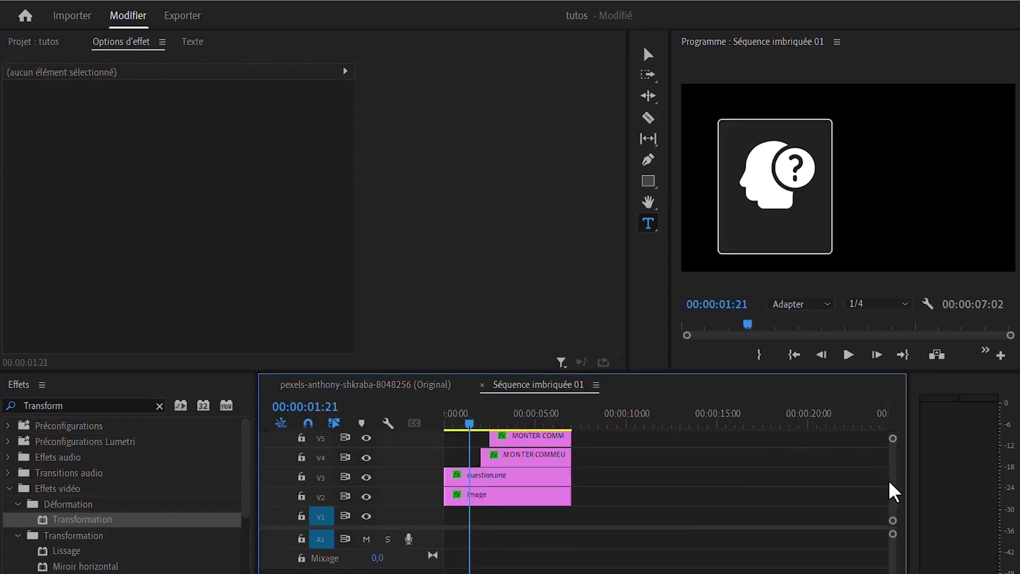
pyautogui.moveTo(888, 479); pyautogui.dragTo(887, 470)
pyautogui.moveTo(615, 454); pyautogui.dragTo(515, 505)
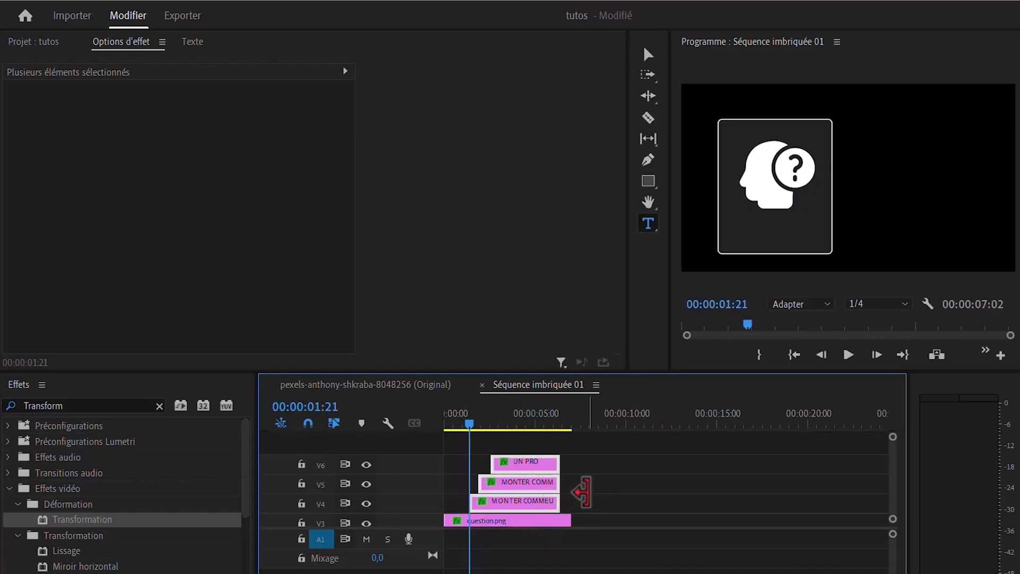
pyautogui.click(557, 501)
pyautogui.moveTo(558, 501); pyautogui.dragTo(571, 503)
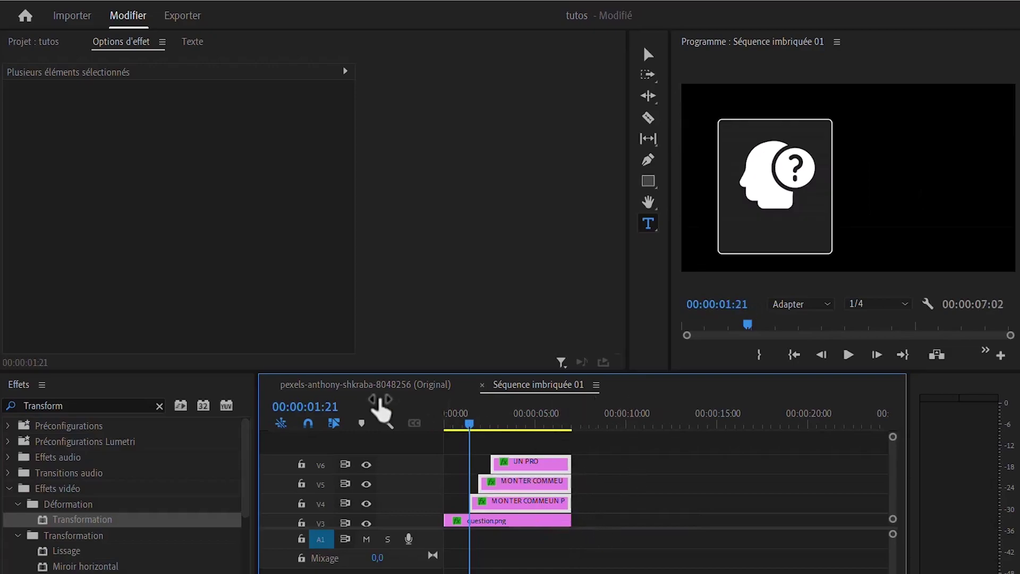
# Return to the main pexels-anthony-shkraba-8048256 sequence and play it back from near the start to check the new text timing.
pyautogui.click(364, 385)
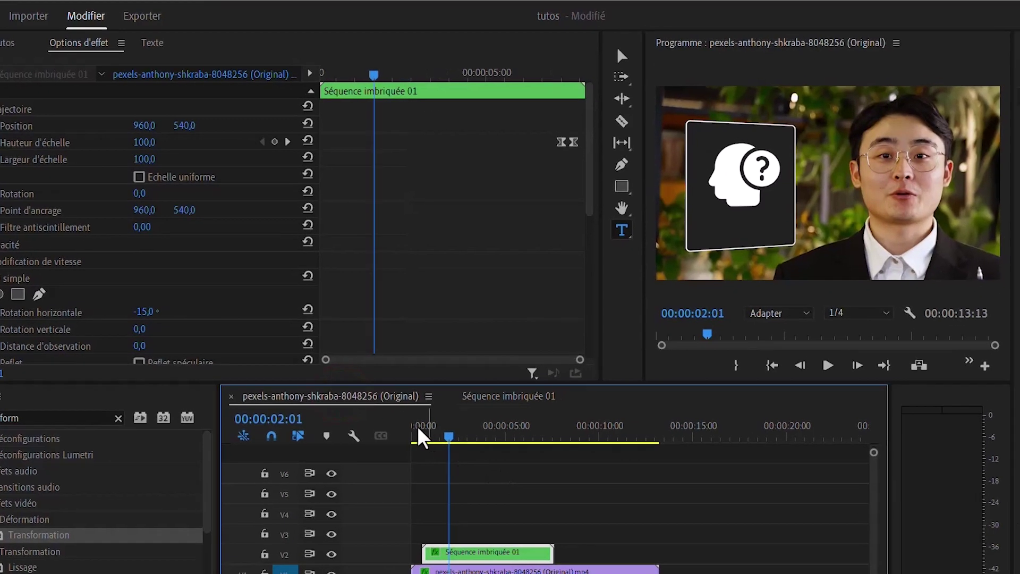
pyautogui.click(451, 414)
pyautogui.click(674, 443)
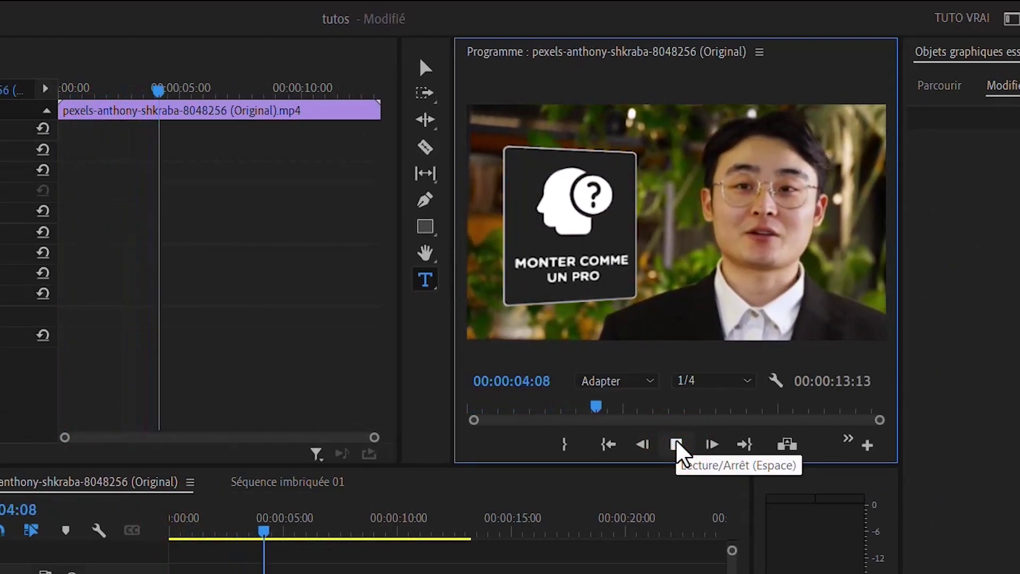
pyautogui.click(675, 444)
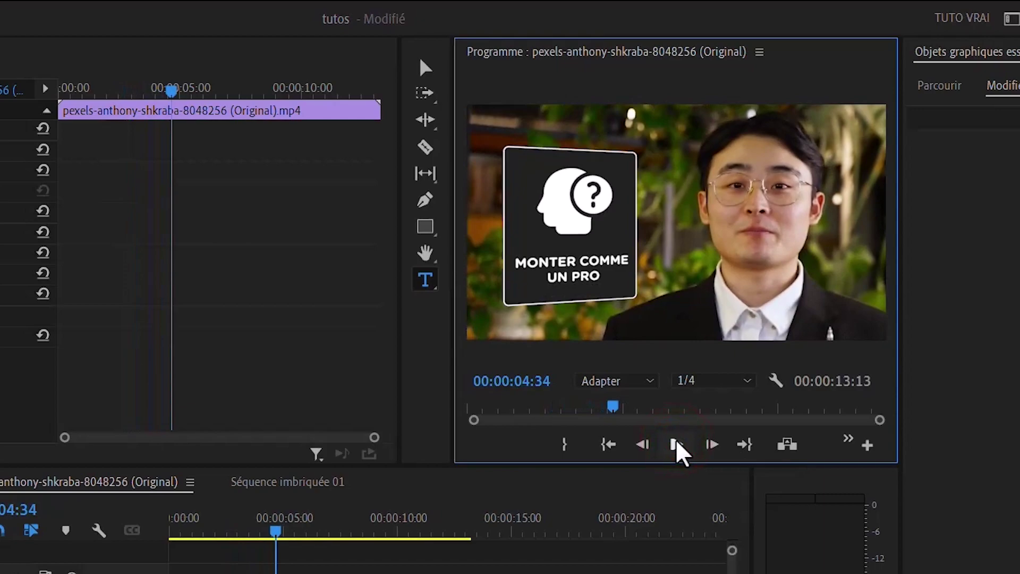